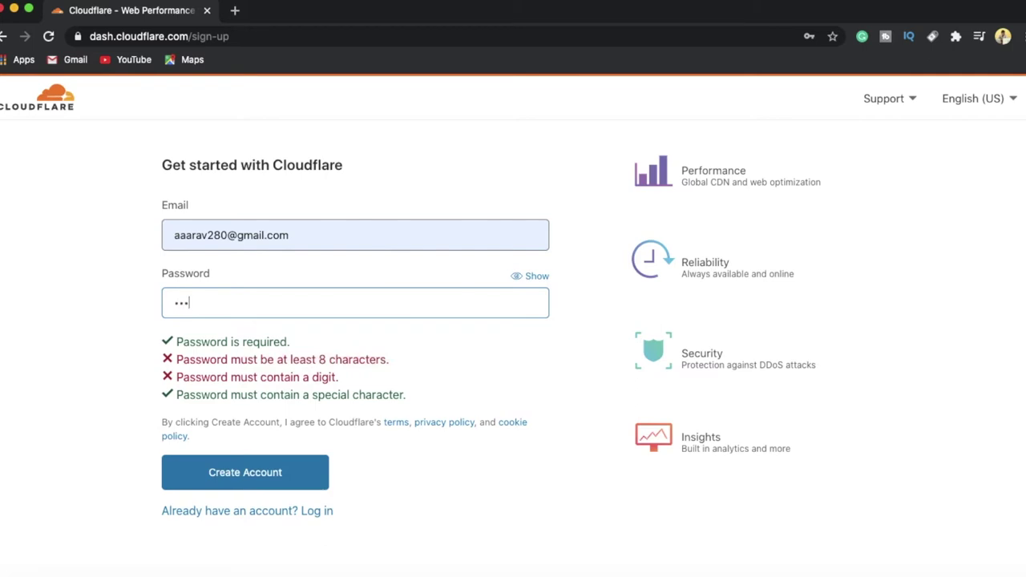
Finish entering the account password, create the Cloudflare account, and save the login in the browser
{"action": "type", "text": "••"}
{"action": "left_click", "coordinate": [235, 465]}
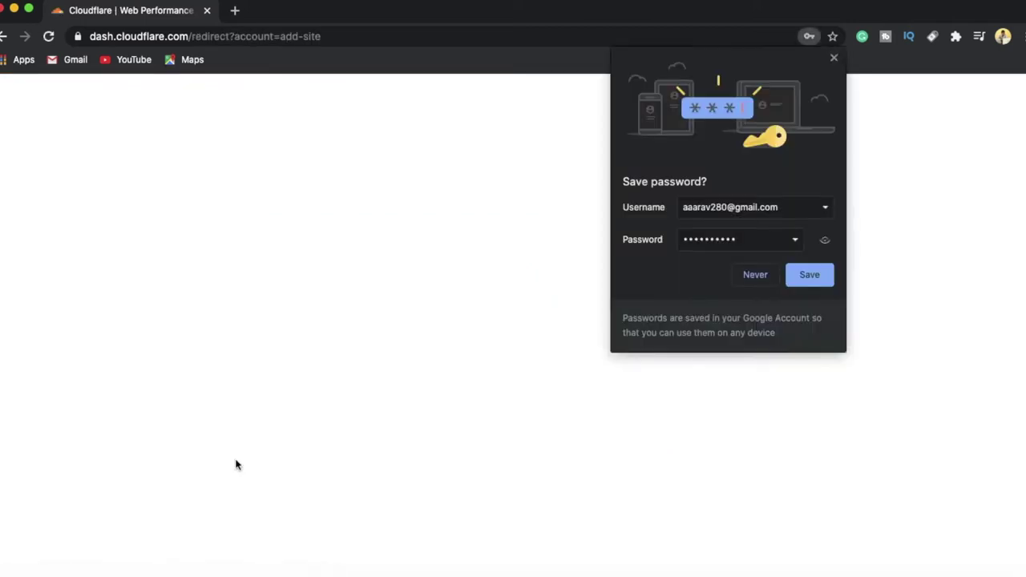
{"action": "left_click", "coordinate": [810, 275]}
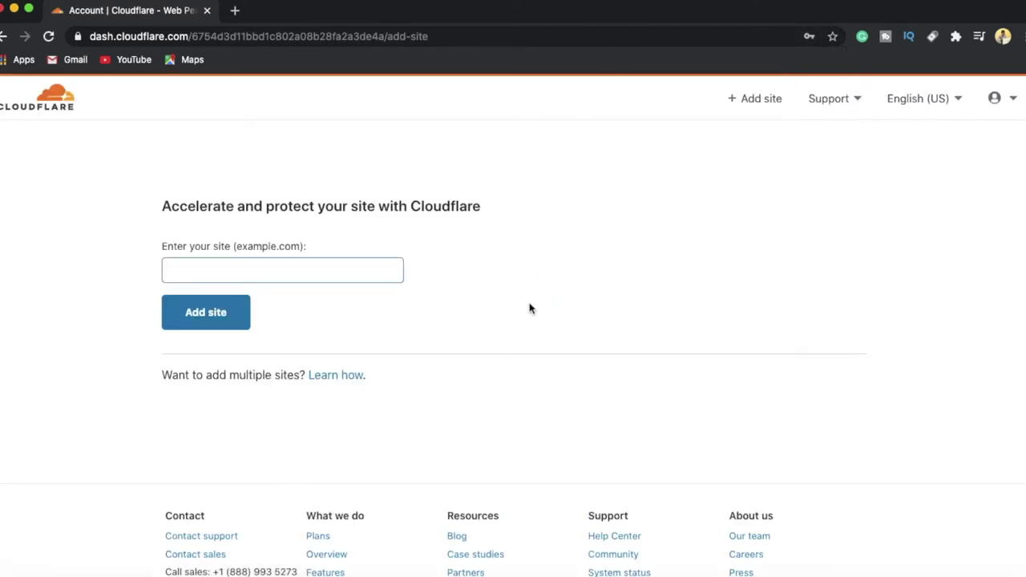
Enter the owner's .in domain as the site to protect and add it to the account
{"action": "left_click", "coordinate": [299, 269]}
{"action": "type", "text": "s"}
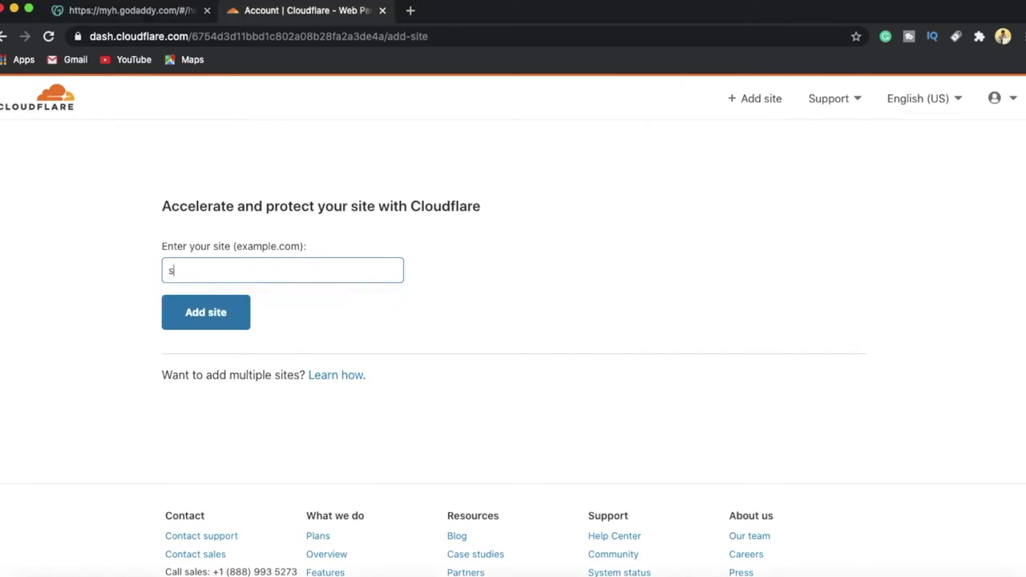
{"action": "type", "text": "hivamgandh"}
{"action": "type", "text": "i.im"}
{"action": "left_click", "coordinate": [242, 314]}
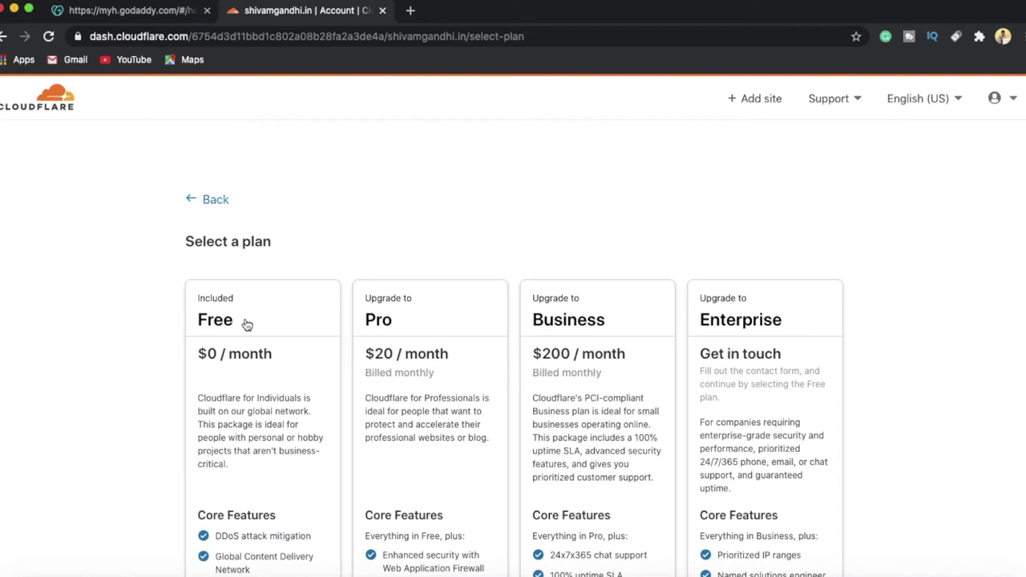
Select the Free $0 / month plan for the site and confirm it
{"action": "scroll", "coordinate": [263, 362], "scroll_direction": "down", "scroll_amount": 4}
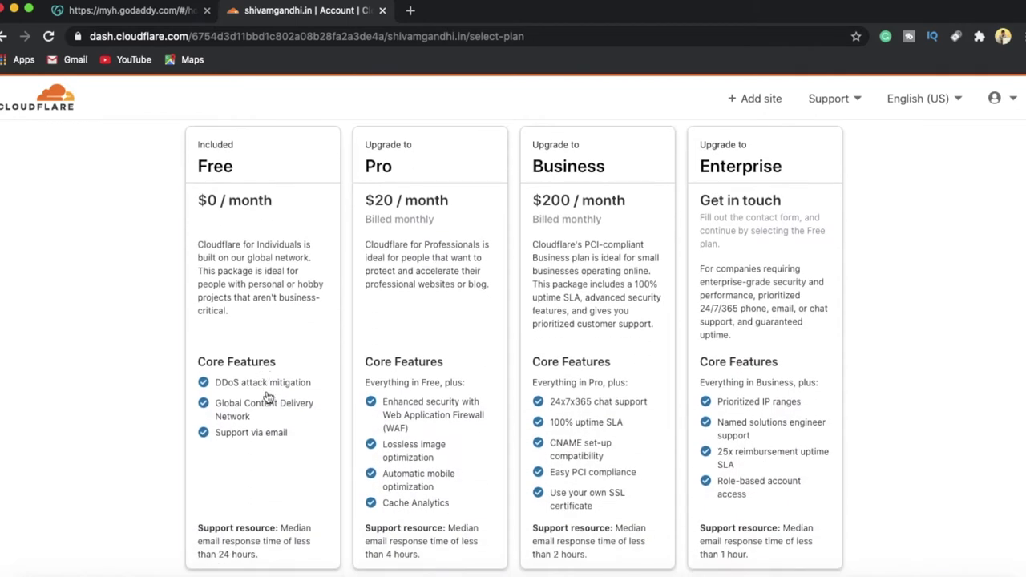
{"action": "left_click", "coordinate": [268, 398]}
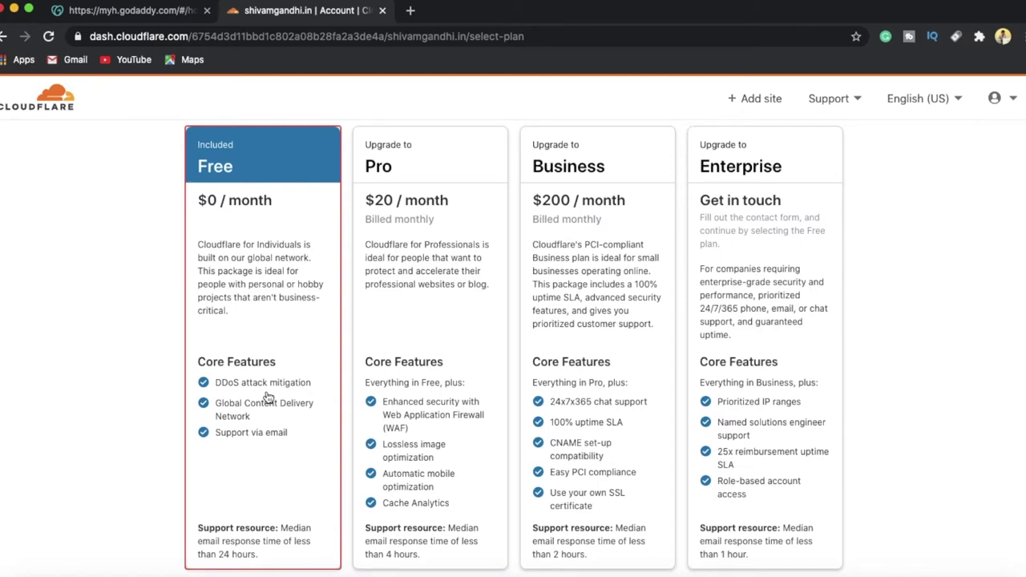
{"action": "scroll", "coordinate": [269, 397], "scroll_direction": "down", "scroll_amount": 3}
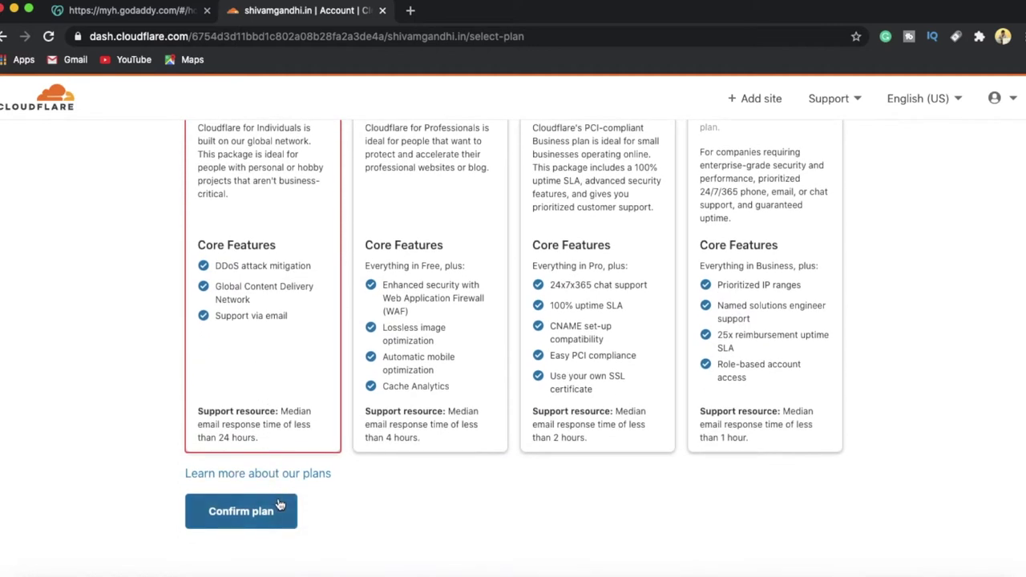
{"action": "left_click", "coordinate": [274, 514]}
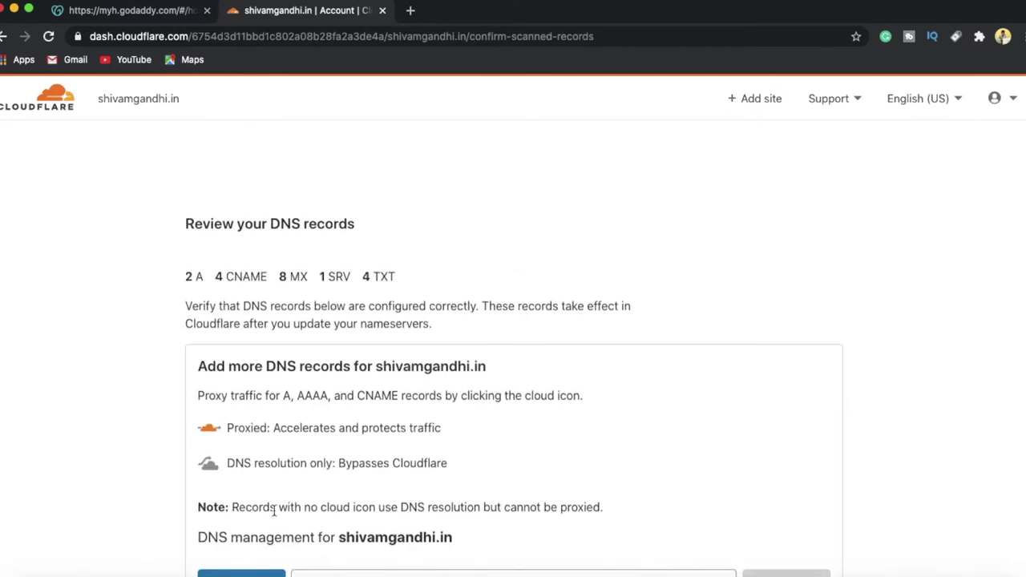
Review the scanned DNS records for the domain and continue to the nameserver instructions
{"action": "scroll", "coordinate": [274, 511], "scroll_direction": "down", "scroll_amount": 5}
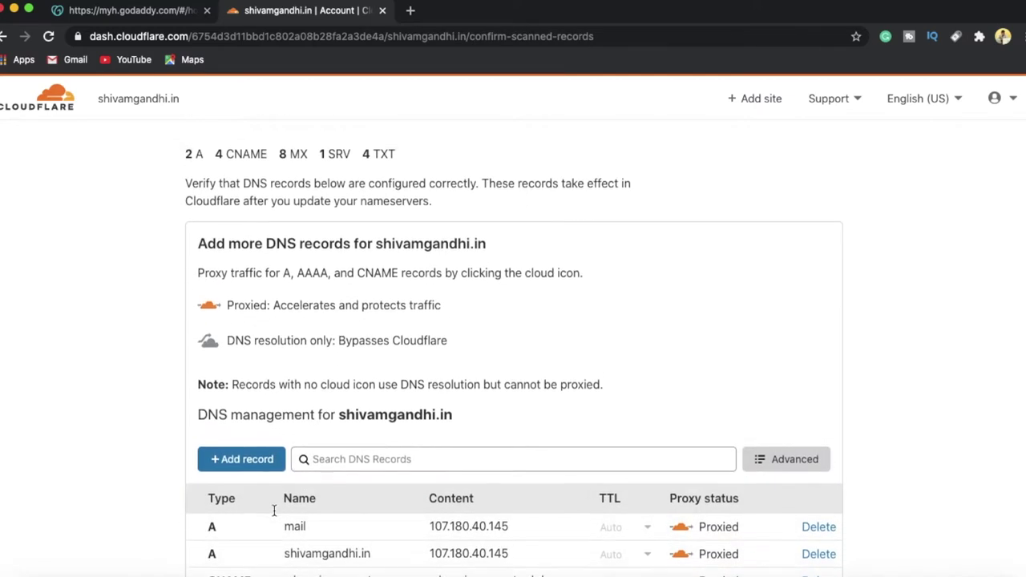
{"action": "scroll", "coordinate": [273, 513], "scroll_direction": "down", "scroll_amount": 10}
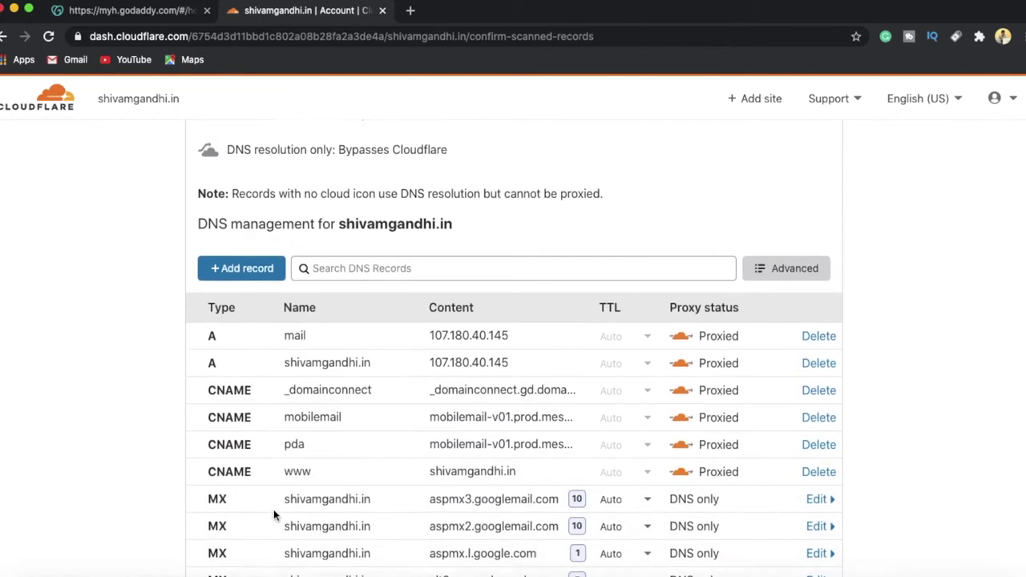
{"action": "scroll", "coordinate": [275, 515], "scroll_direction": "down", "scroll_amount": 5}
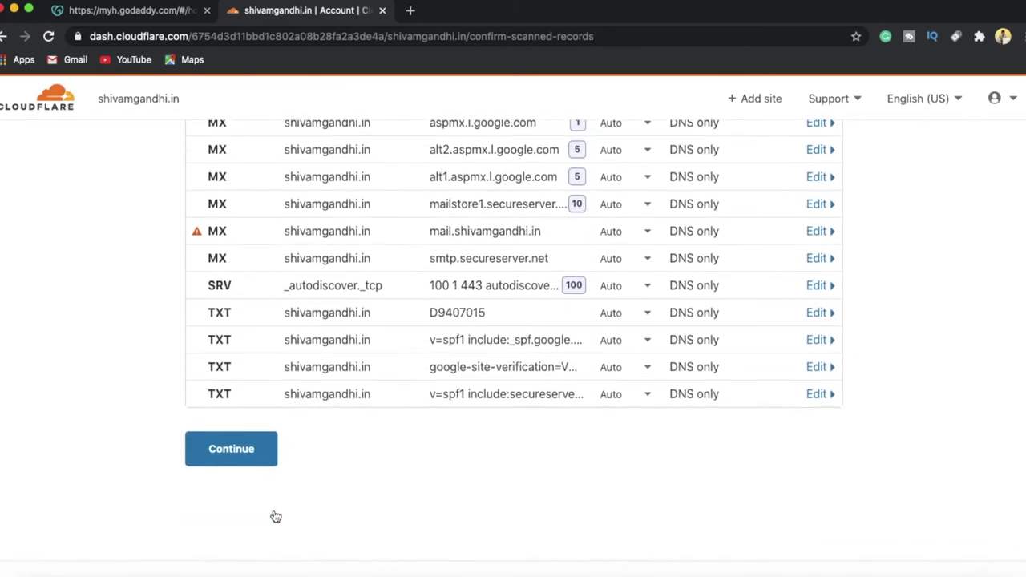
{"action": "left_click", "coordinate": [260, 445]}
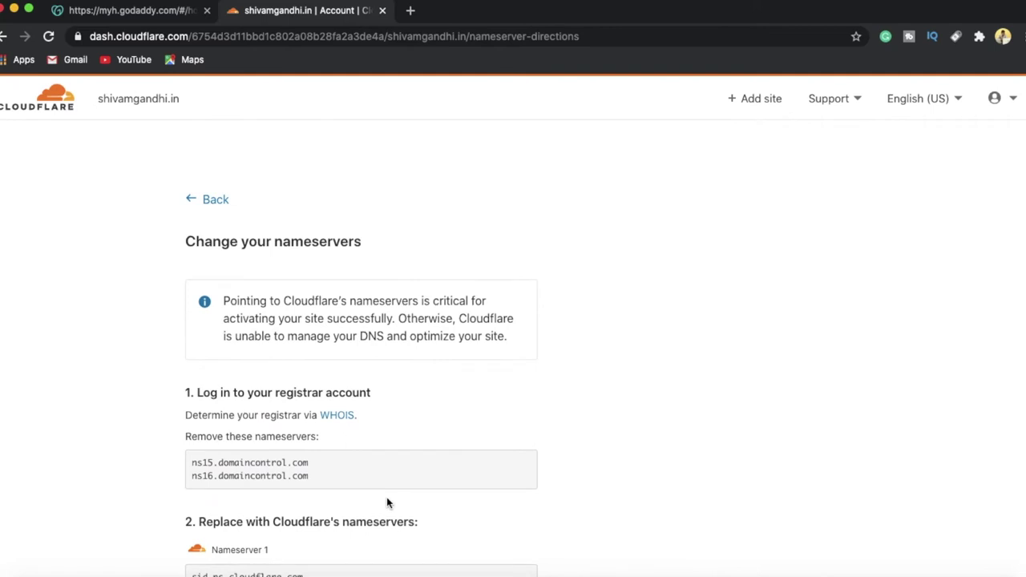
Copy the first Cloudflare nameserver, sid.ns.cloudflare.com, from the replacement nameserver instructions
{"action": "scroll", "coordinate": [387, 503], "scroll_direction": "down", "scroll_amount": 2}
{"action": "scroll", "coordinate": [387, 502], "scroll_direction": "down", "scroll_amount": 2}
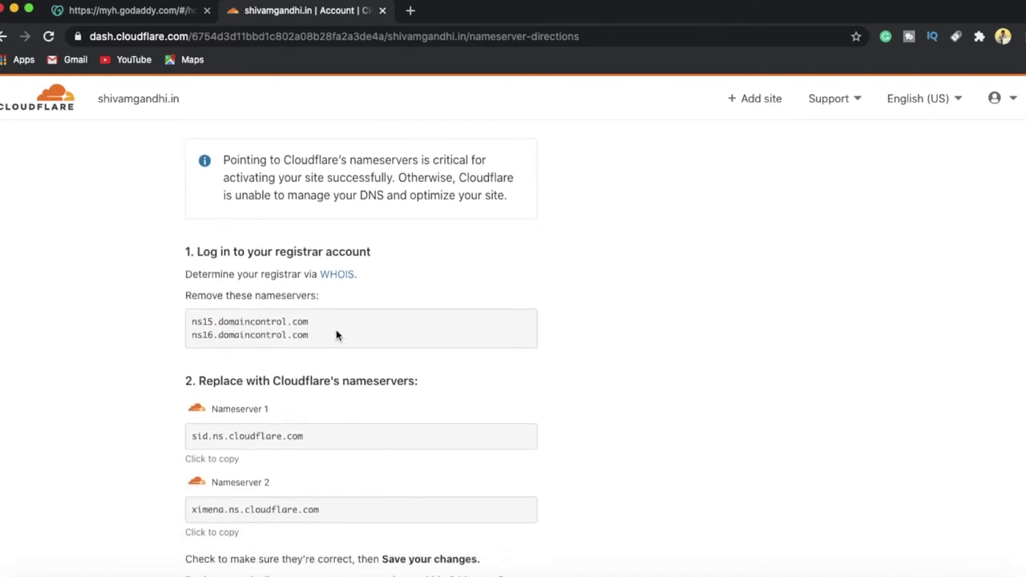
{"action": "scroll", "coordinate": [323, 448], "scroll_direction": "down", "scroll_amount": 1}
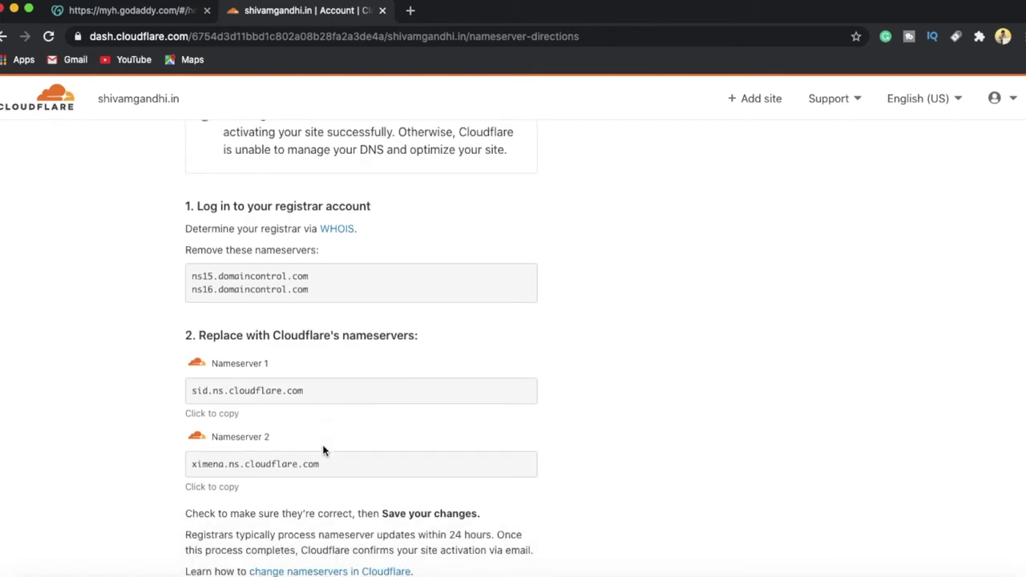
{"action": "left_click", "coordinate": [279, 392]}
{"action": "key", "text": "super+c"}
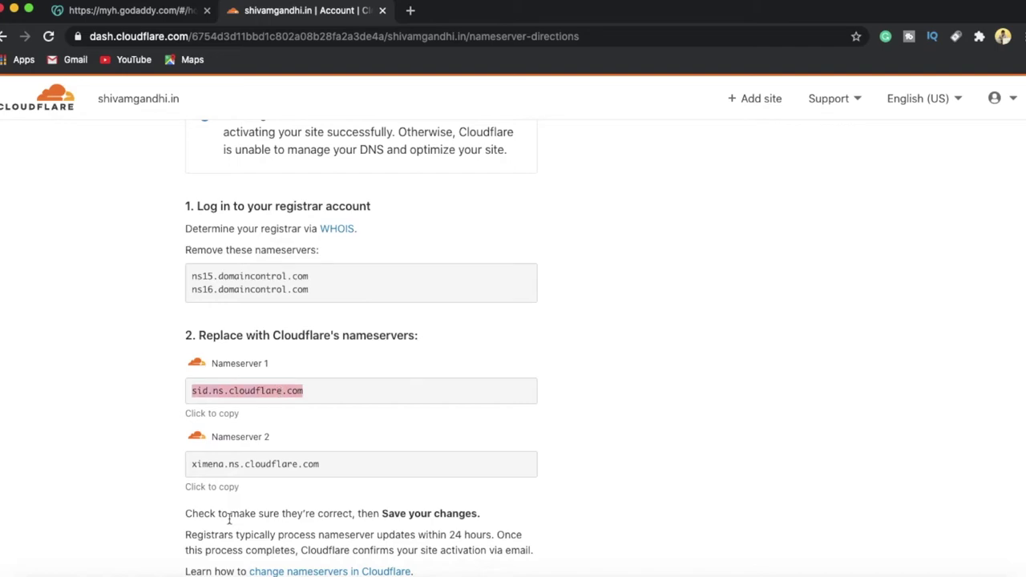
Switch to GoDaddy in Safari, open the .in domain's DNS management, and start changing its nameservers
{"action": "mouse_move", "coordinate": [106, 574]}
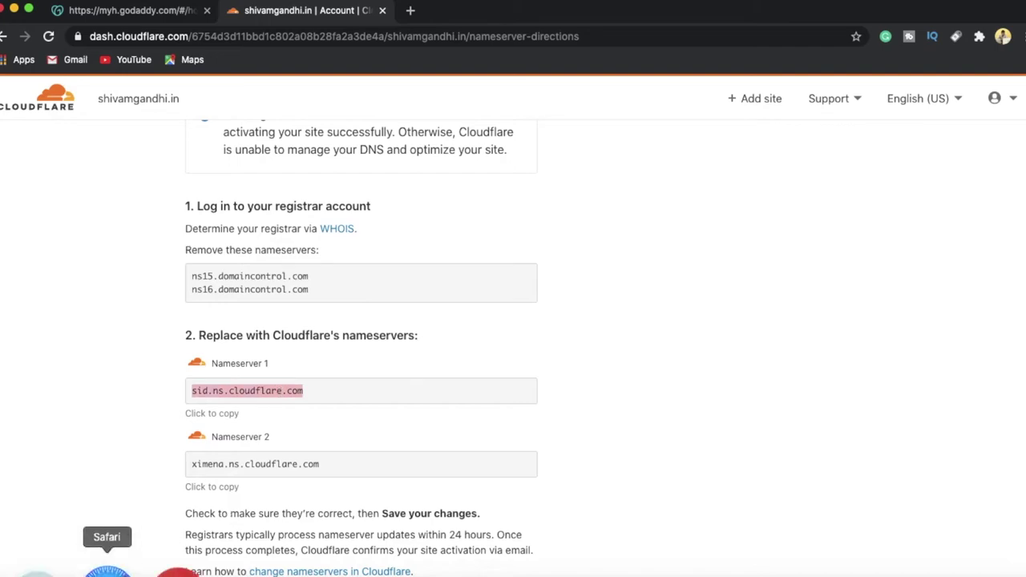
{"action": "left_click", "coordinate": [107, 572]}
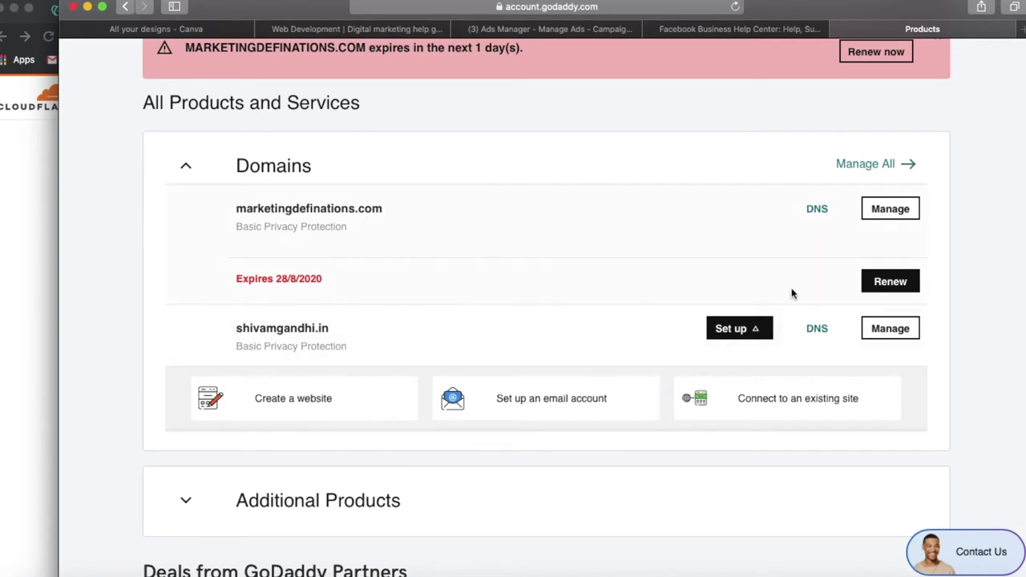
{"action": "left_click", "coordinate": [818, 329]}
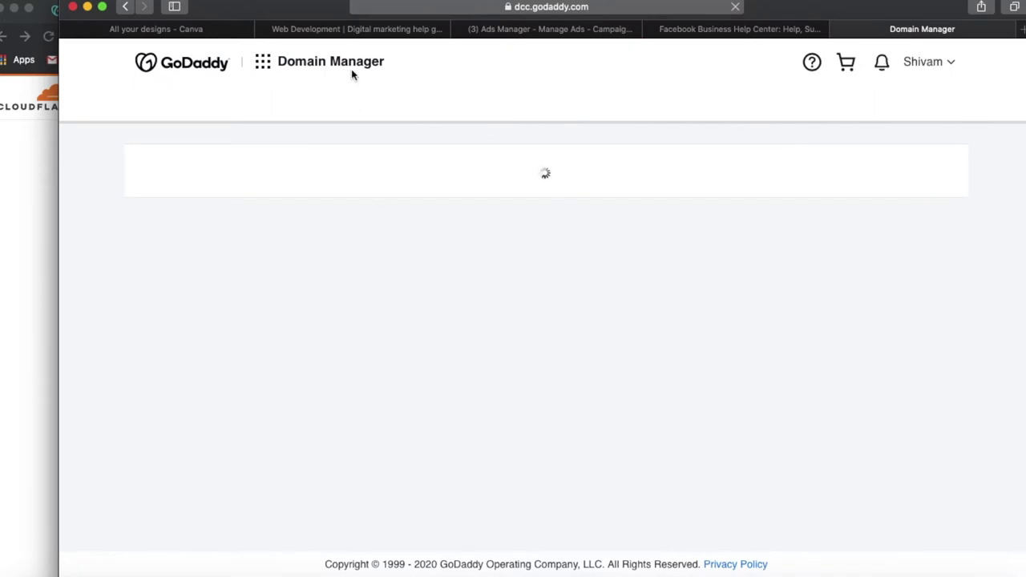
{"action": "left_click_drag", "start_coordinate": [323, 10], "coordinate": [280, 9]}
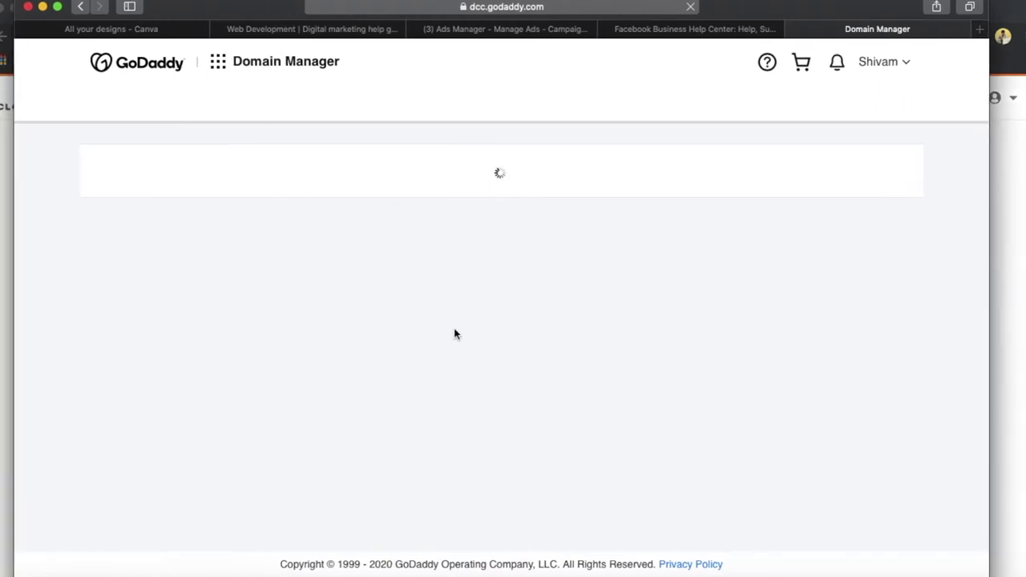
{"action": "scroll", "coordinate": [556, 296], "scroll_direction": "down", "scroll_amount": 10}
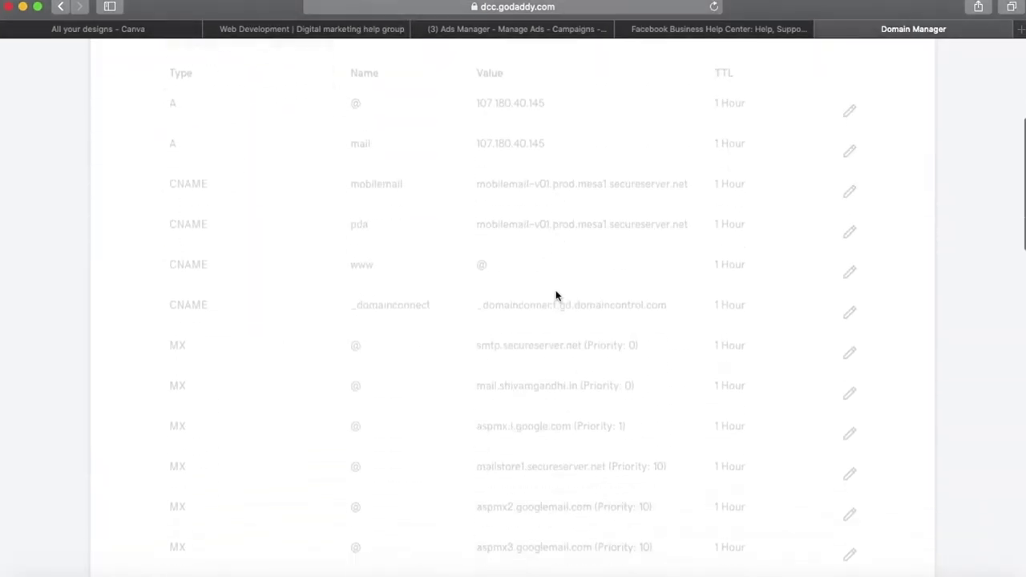
{"action": "scroll", "coordinate": [557, 296], "scroll_direction": "down", "scroll_amount": 8}
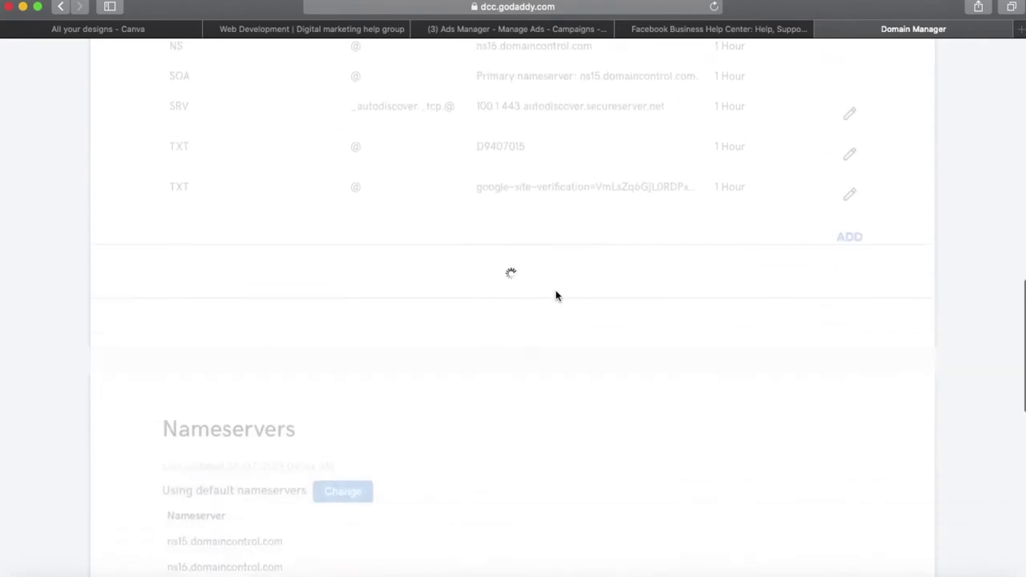
{"action": "left_click", "coordinate": [356, 398]}
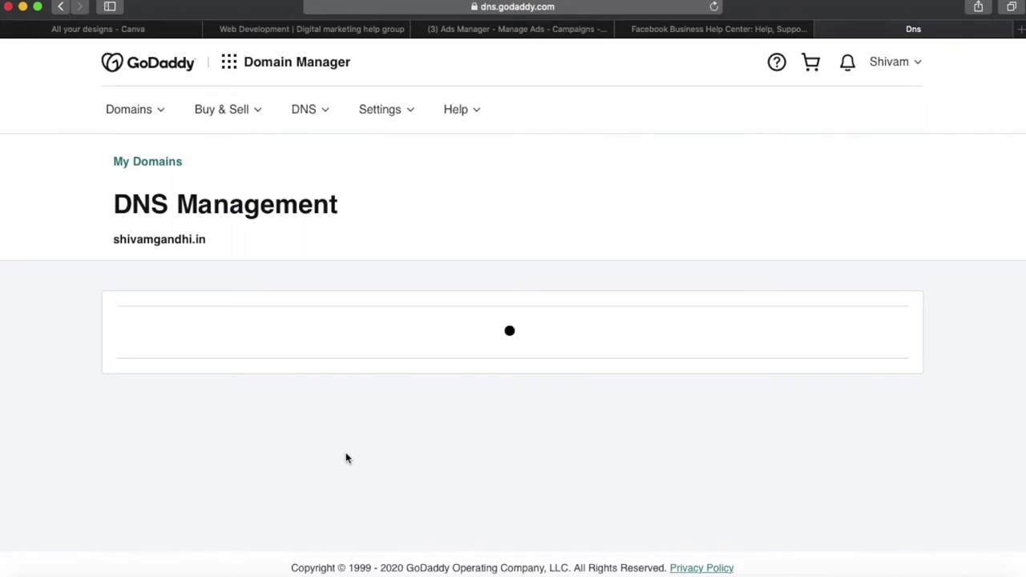
Choose to enter custom nameservers and paste sid.ns.cloudflare.com as the first nameserver
{"action": "scroll", "coordinate": [346, 457], "scroll_direction": "down", "scroll_amount": 2}
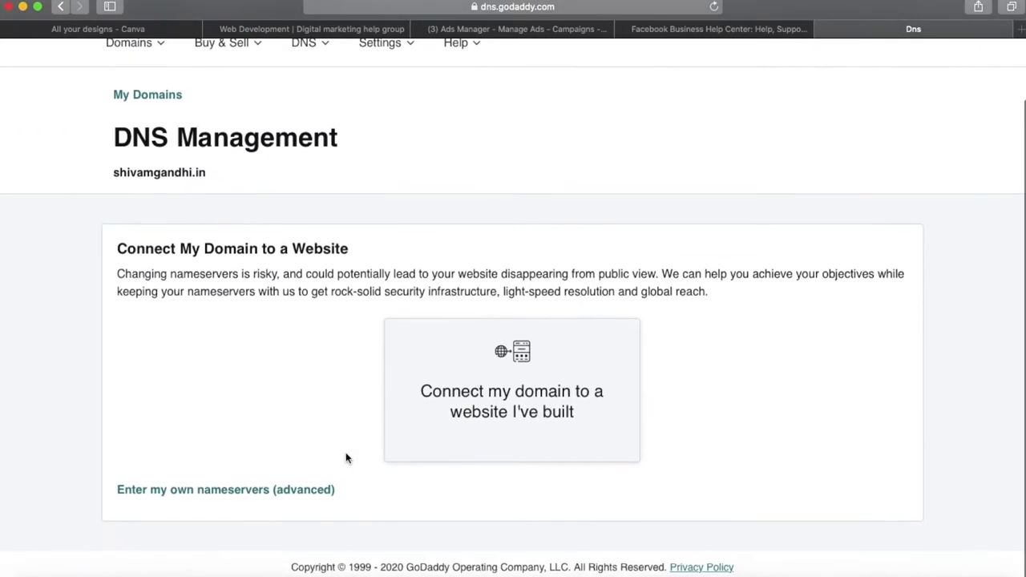
{"action": "left_click", "coordinate": [289, 490]}
{"action": "left_click", "coordinate": [290, 350]}
{"action": "key", "text": "super+v"}
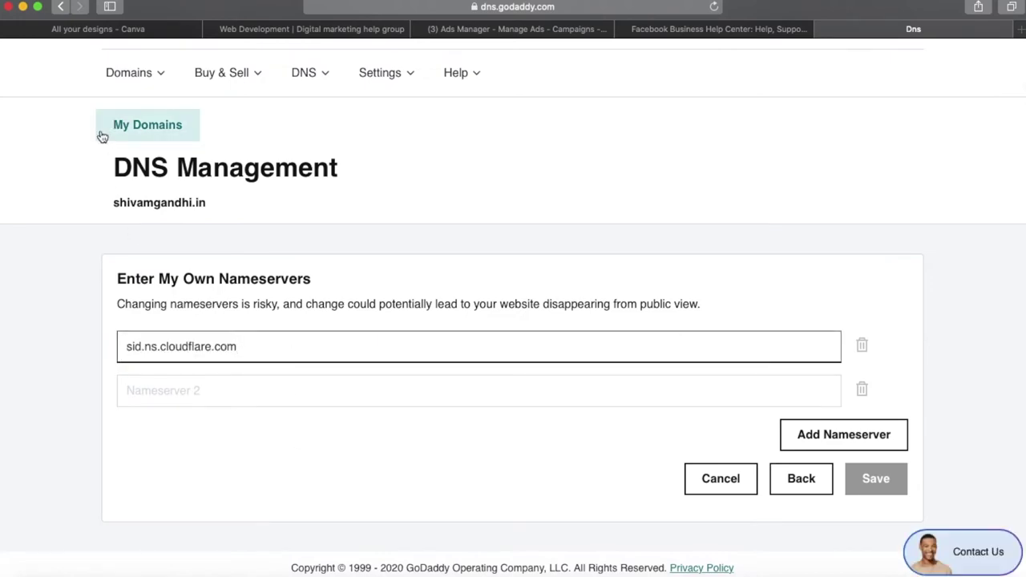
Copy ximena.ns.cloudflare.com from Cloudflare and paste it as the second nameserver in GoDaddy
{"action": "key", "text": "super+Tab"}
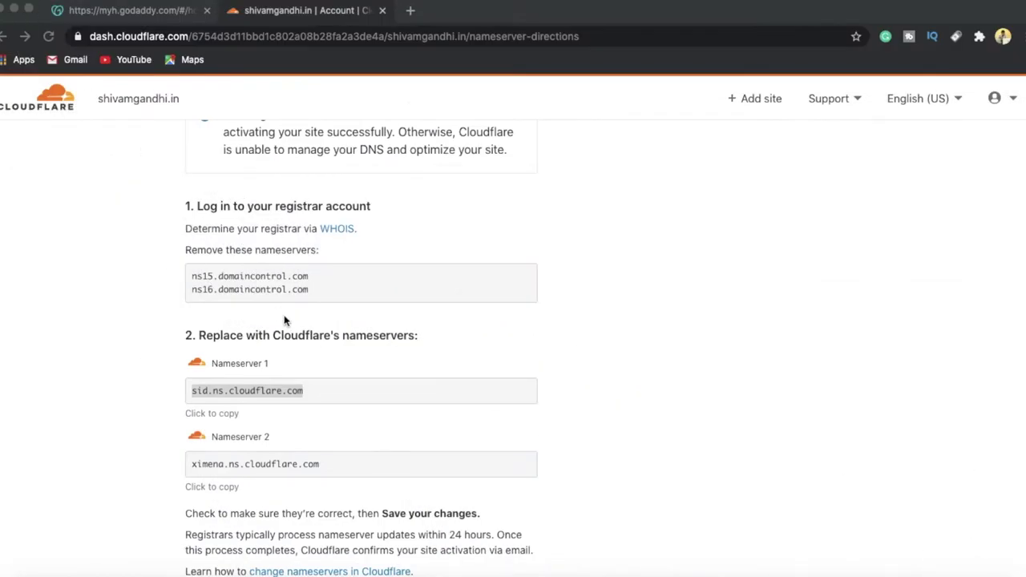
{"action": "left_click", "coordinate": [255, 464]}
{"action": "key", "text": "super+c"}
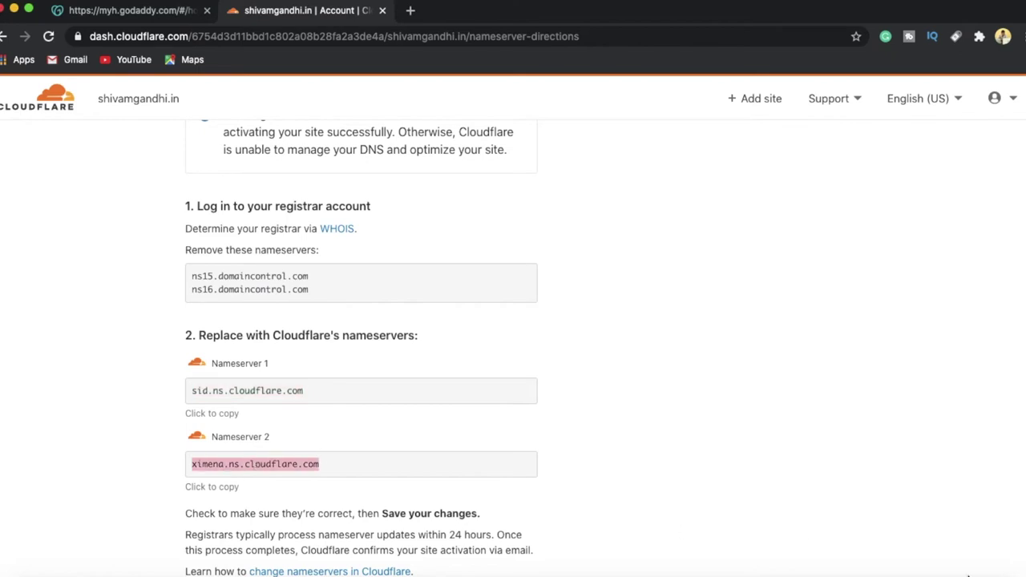
{"action": "left_click", "coordinate": [946, 567]}
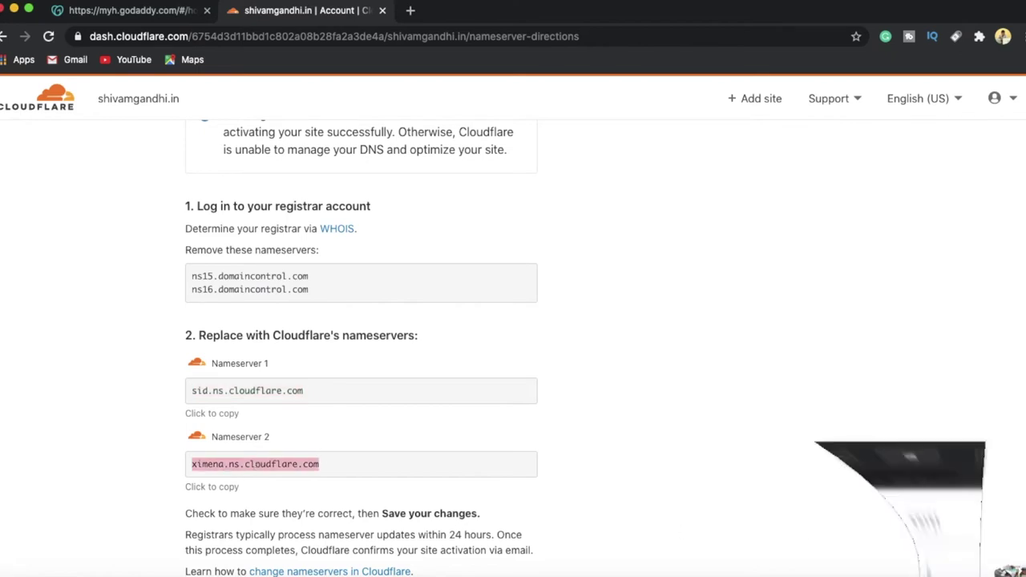
{"action": "left_click", "coordinate": [525, 400]}
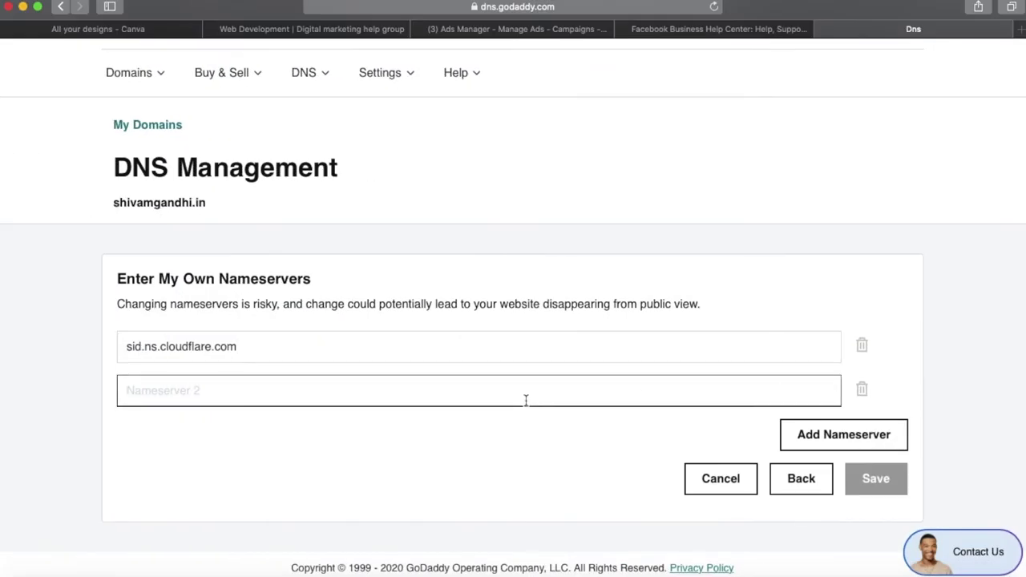
{"action": "key", "text": "super+v"}
Save the two custom nameservers for the domain and confirm the change
{"action": "left_click", "coordinate": [862, 484]}
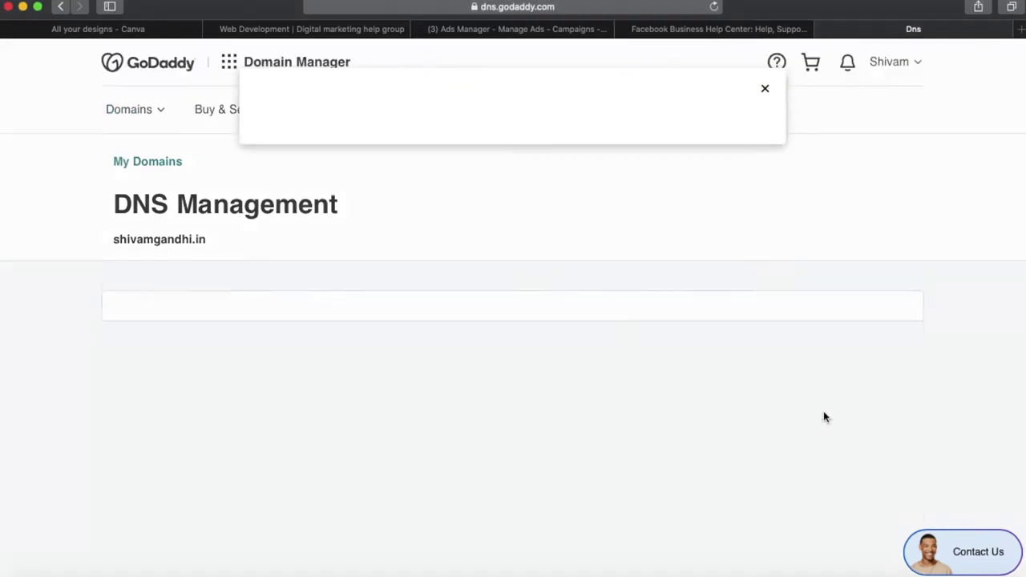
{"action": "left_click", "coordinate": [384, 303]}
{"action": "left_click", "coordinate": [305, 348]}
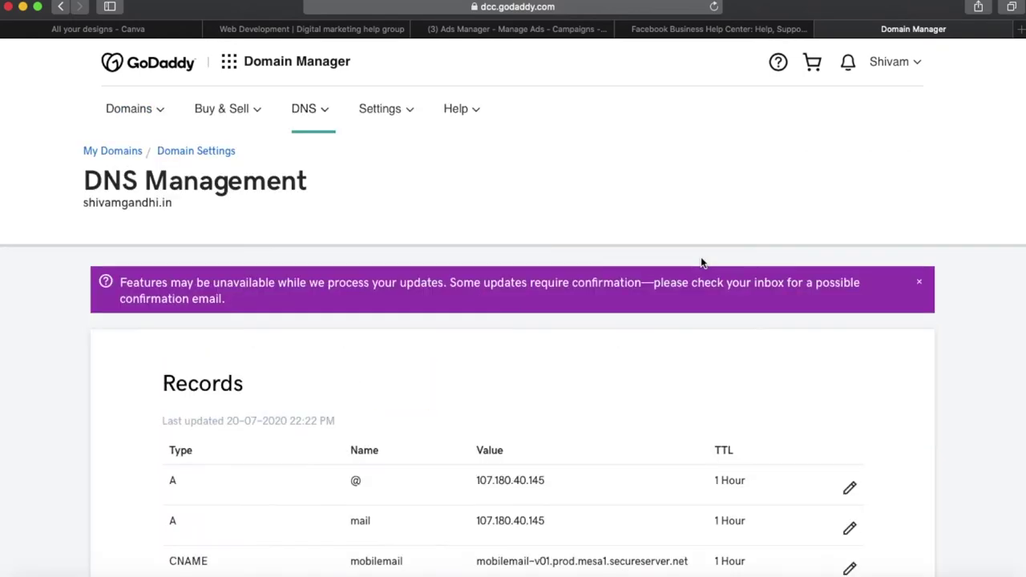
Reload GoDaddy's DNS management page and check which nameservers are listed for the domain
{"action": "scroll", "coordinate": [700, 261], "scroll_direction": "down", "scroll_amount": 10}
{"action": "scroll", "coordinate": [701, 262], "scroll_direction": "down", "scroll_amount": 5}
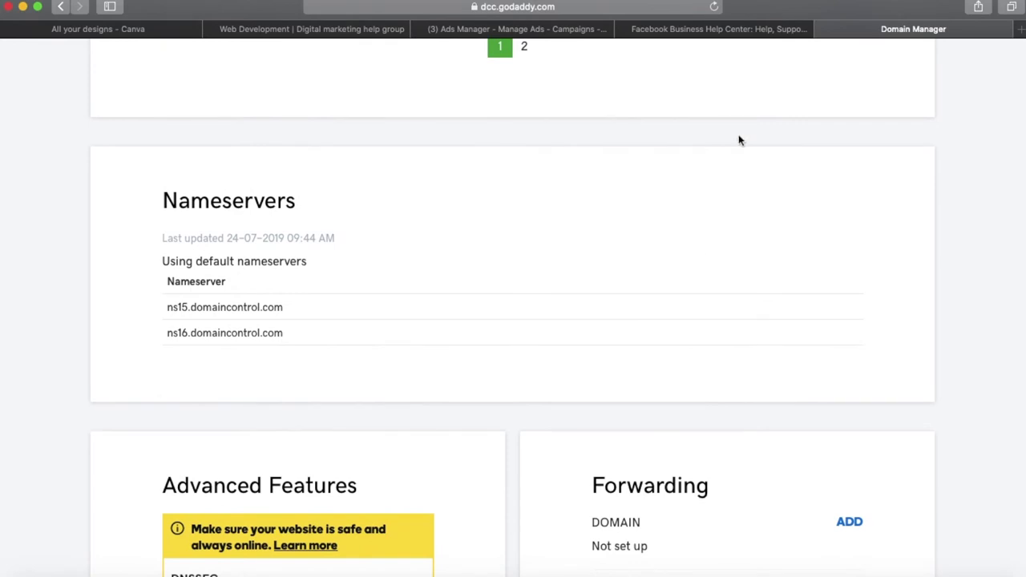
{"action": "left_click", "coordinate": [714, 8]}
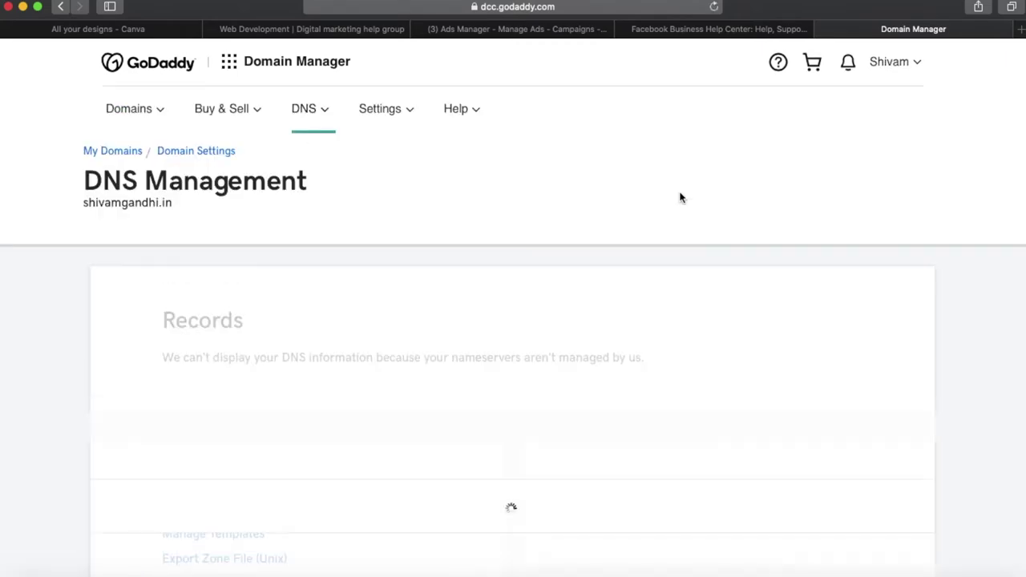
{"action": "scroll", "coordinate": [679, 198], "scroll_direction": "up", "scroll_amount": 5}
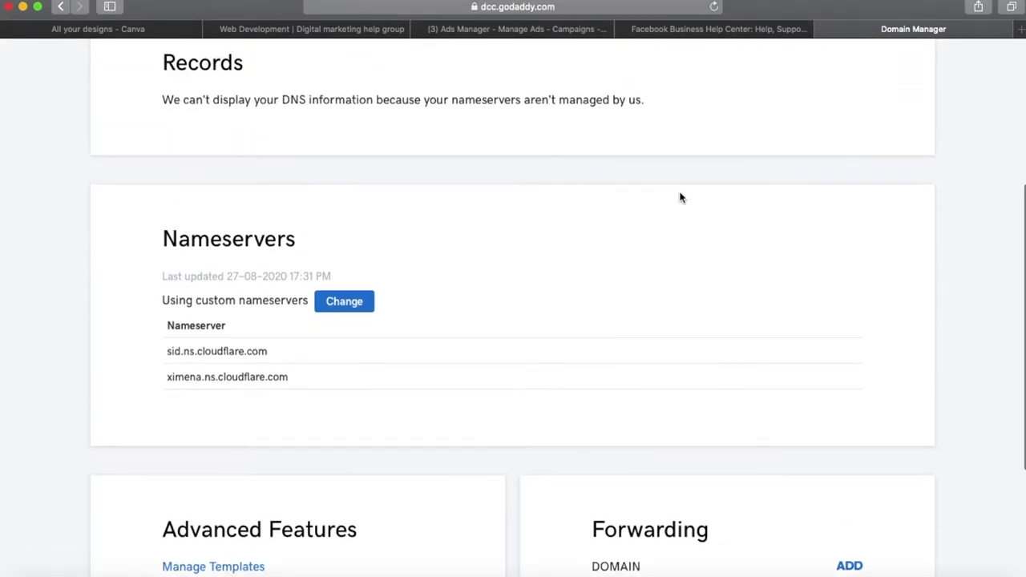
{"action": "scroll", "coordinate": [553, 170], "scroll_direction": "down", "scroll_amount": 2}
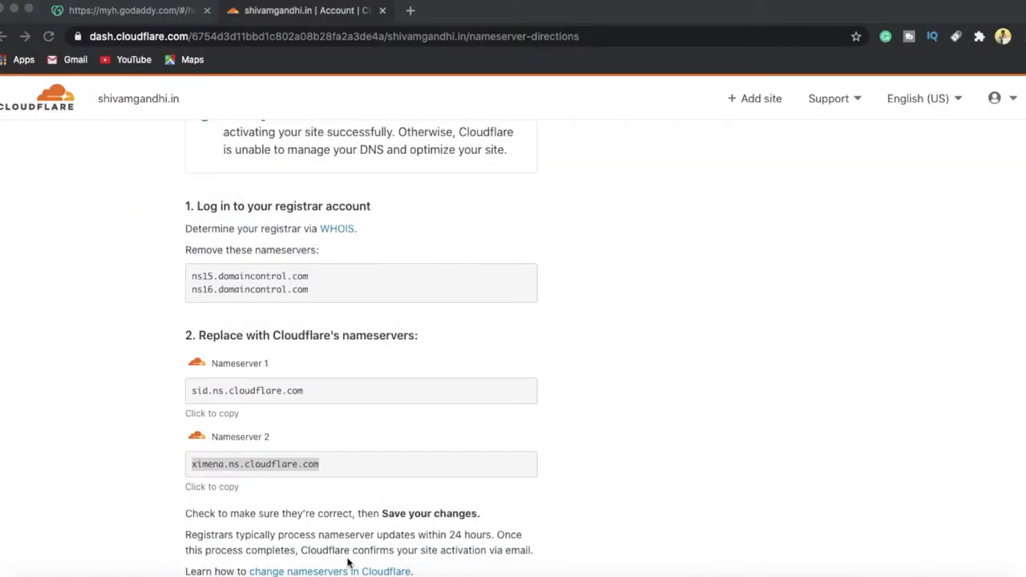
Confirm in Cloudflare that the nameservers have been replaced and request the nameserver check
{"action": "scroll", "coordinate": [351, 561], "scroll_direction": "down", "scroll_amount": 5}
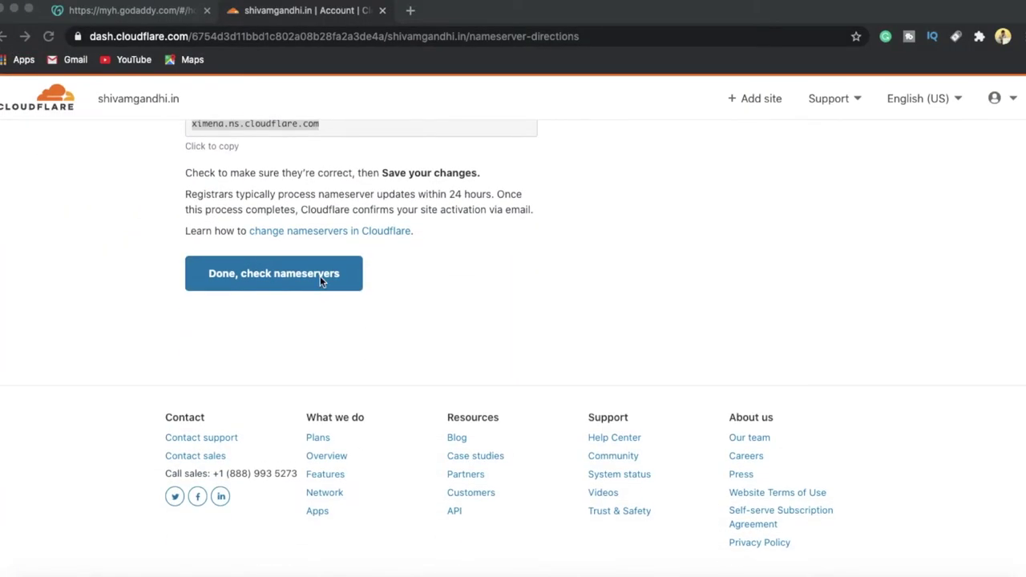
{"action": "left_click", "coordinate": [319, 275]}
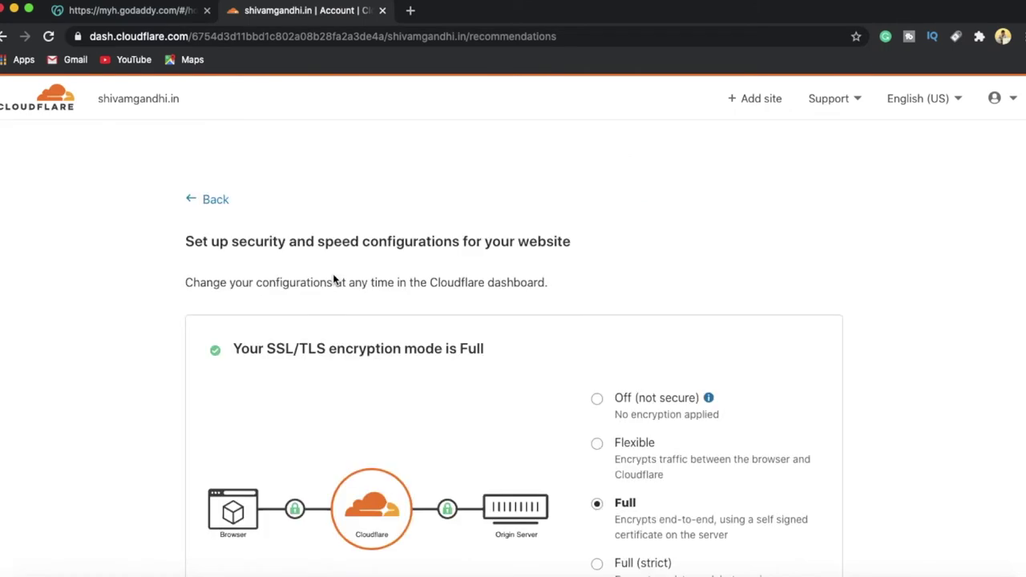
Turn on Always Use HTTPS in the security and speed recommendations and finish the configuration
{"action": "scroll", "coordinate": [333, 273], "scroll_direction": "down", "scroll_amount": 3}
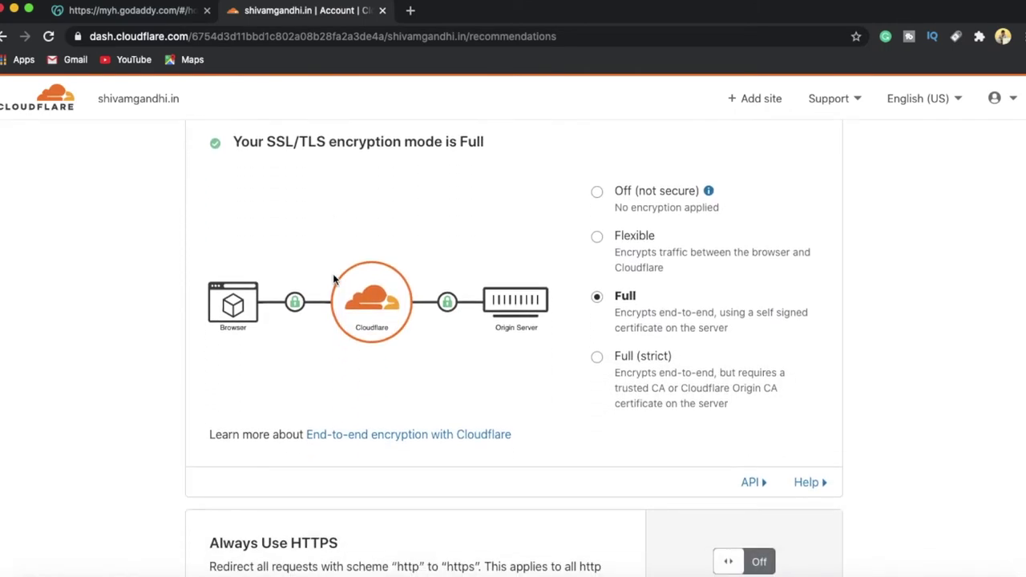
{"action": "scroll", "coordinate": [412, 381], "scroll_direction": "down", "scroll_amount": 3}
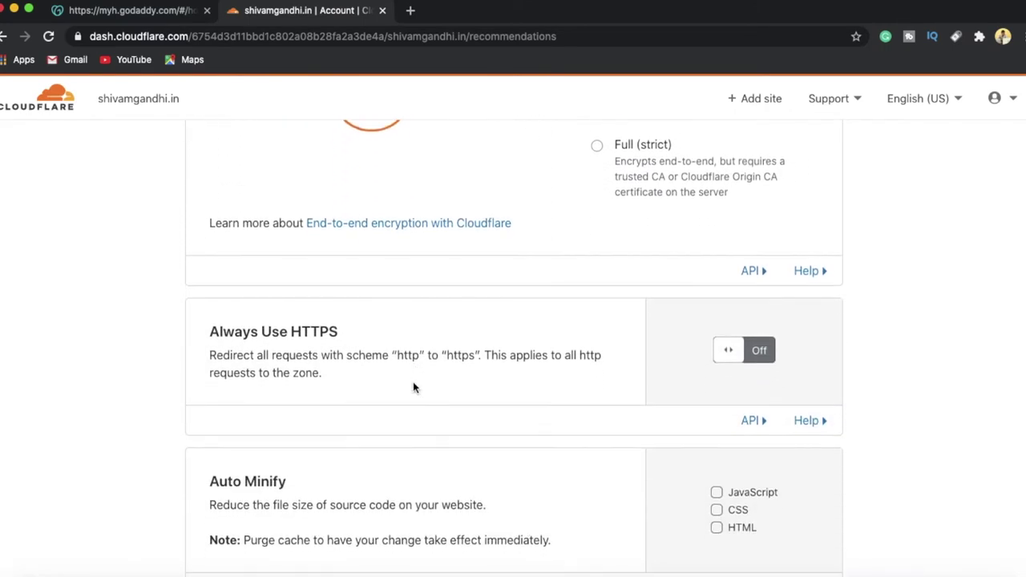
{"action": "scroll", "coordinate": [412, 383], "scroll_direction": "down", "scroll_amount": 4}
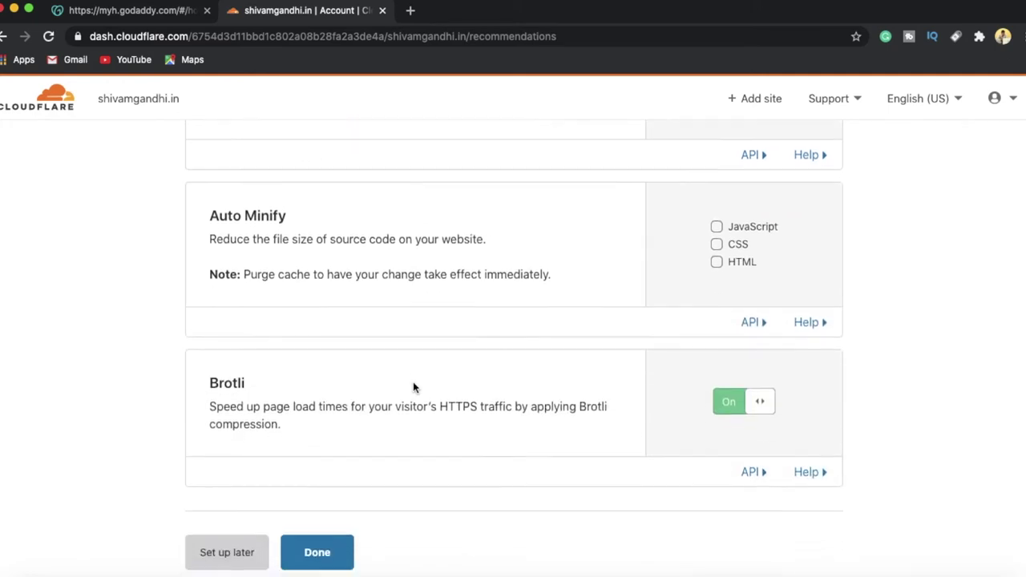
{"action": "scroll", "coordinate": [413, 391], "scroll_direction": "up", "scroll_amount": 2}
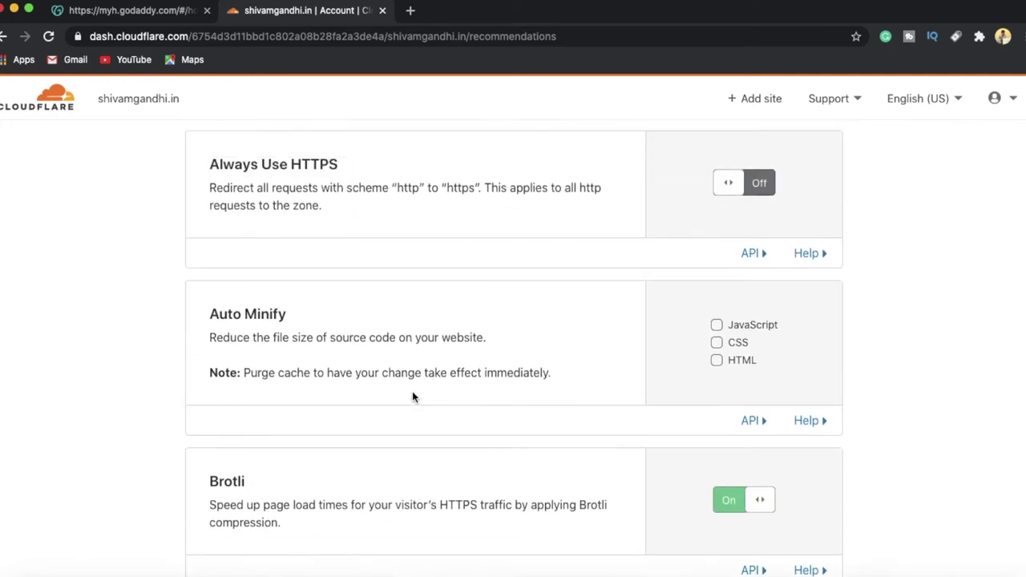
{"action": "left_click", "coordinate": [727, 223]}
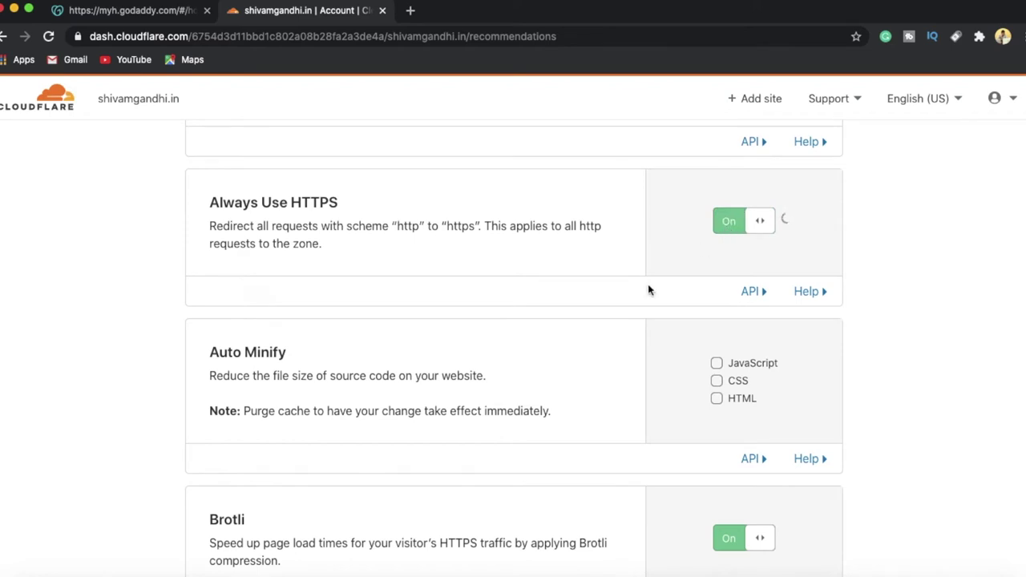
{"action": "scroll", "coordinate": [559, 449], "scroll_direction": "down", "scroll_amount": 1}
{"action": "scroll", "coordinate": [559, 450], "scroll_direction": "down", "scroll_amount": 2}
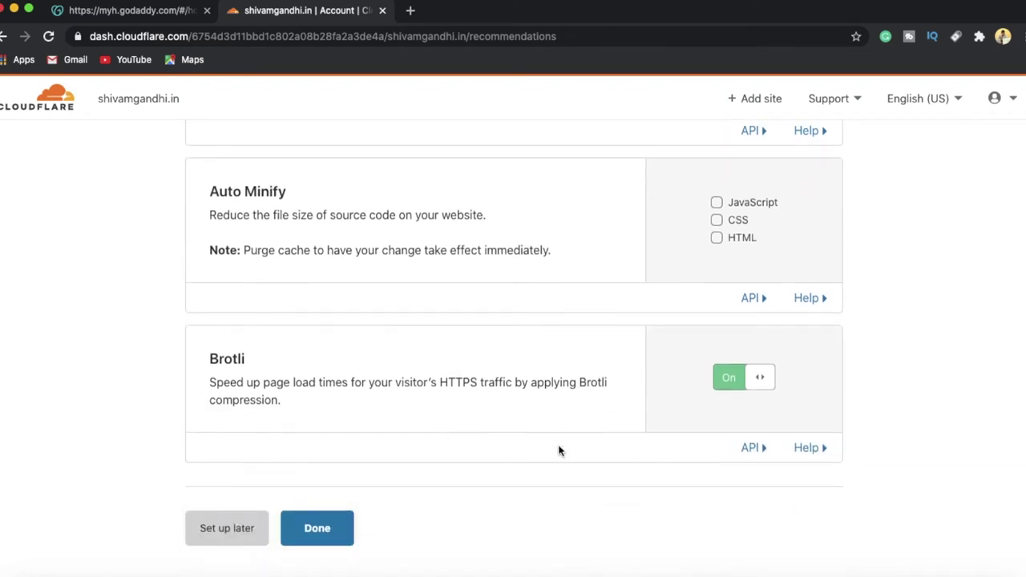
{"action": "left_click", "coordinate": [316, 529]}
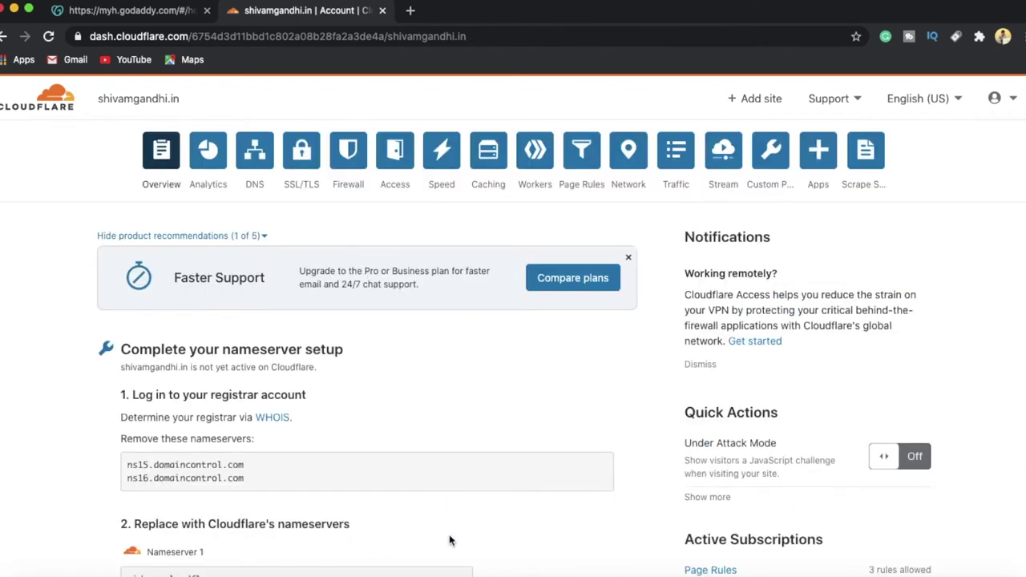
Review the nameserver setup instructions on the domain's overview and open its SSL/TLS encryption settings
{"action": "scroll", "coordinate": [449, 538], "scroll_direction": "down", "scroll_amount": 10}
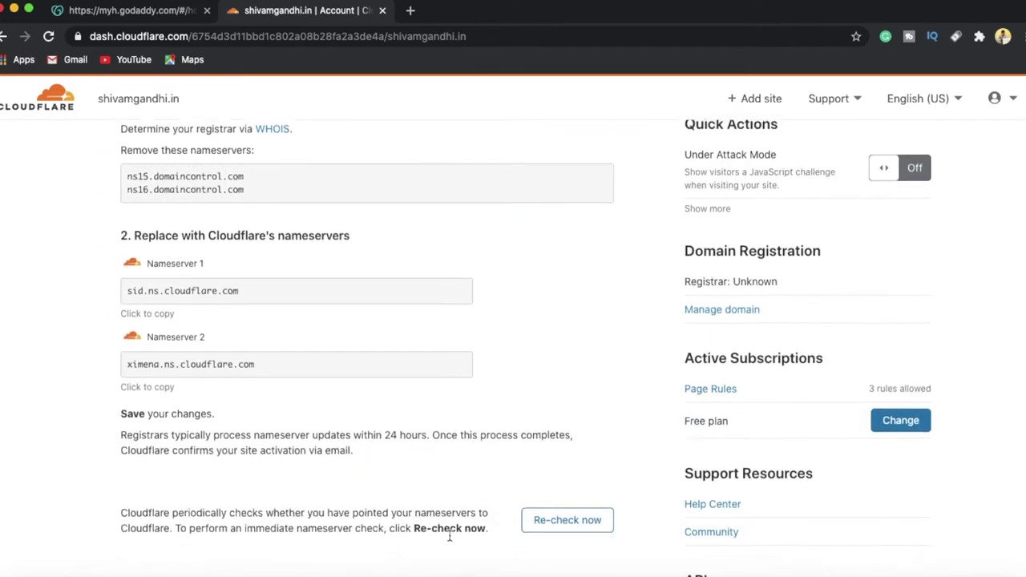
{"action": "scroll", "coordinate": [450, 536], "scroll_direction": "up", "scroll_amount": 10}
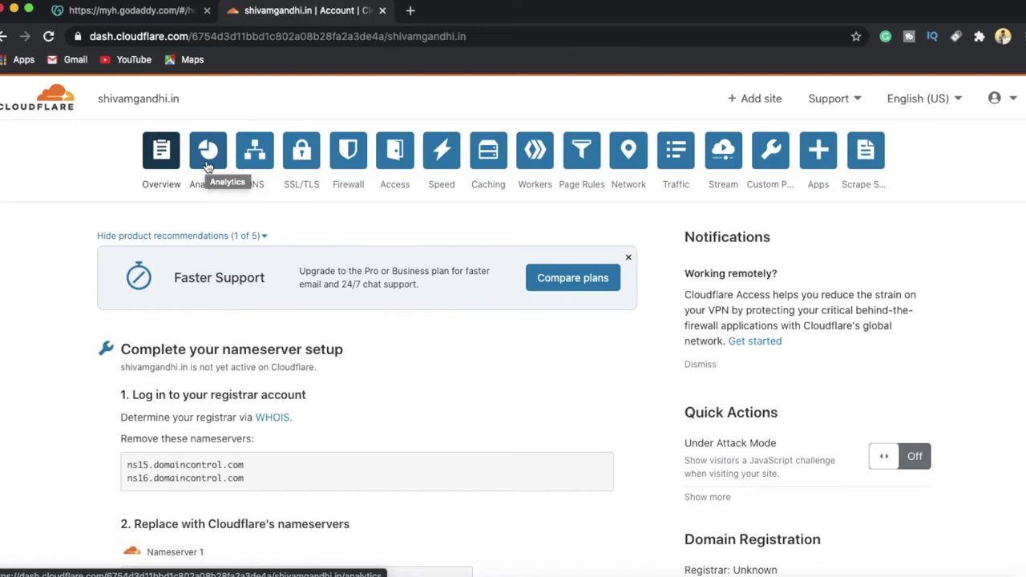
{"action": "left_click", "coordinate": [292, 152]}
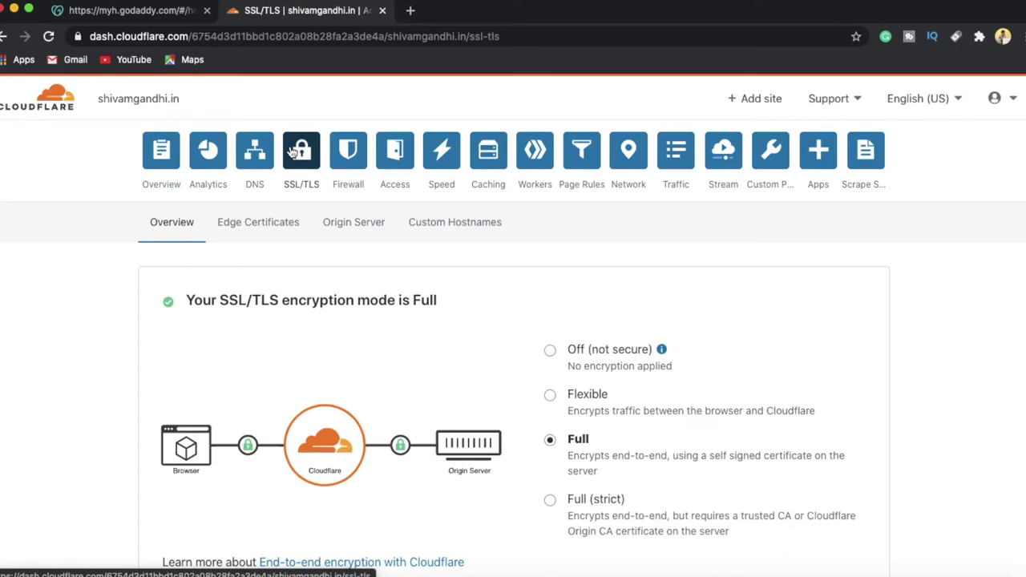
Save the WordPress admin login in the browser and decline the Smush tips offer on the dashboard
{"action": "left_click", "coordinate": [409, 14]}
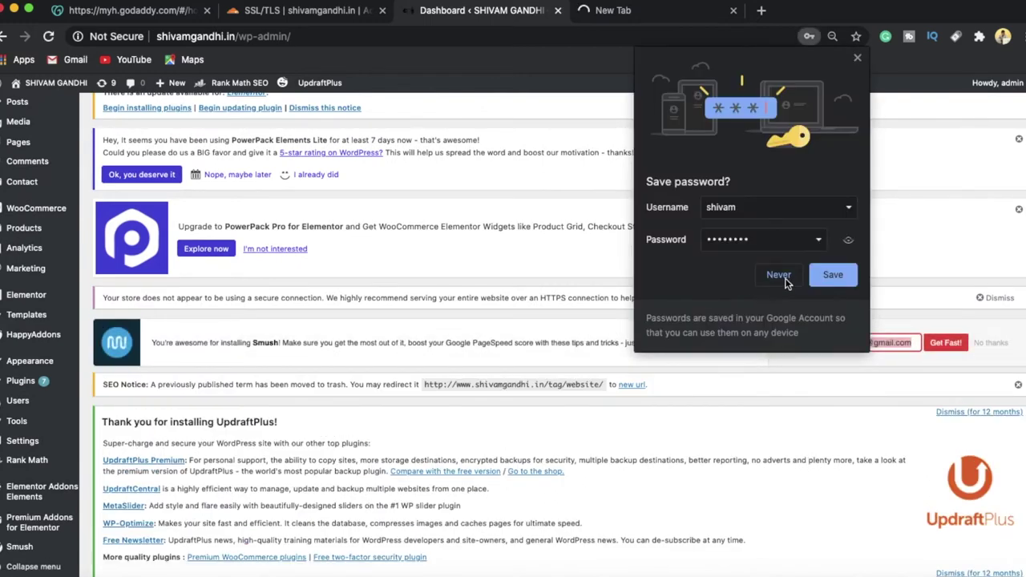
{"action": "left_click", "coordinate": [830, 277]}
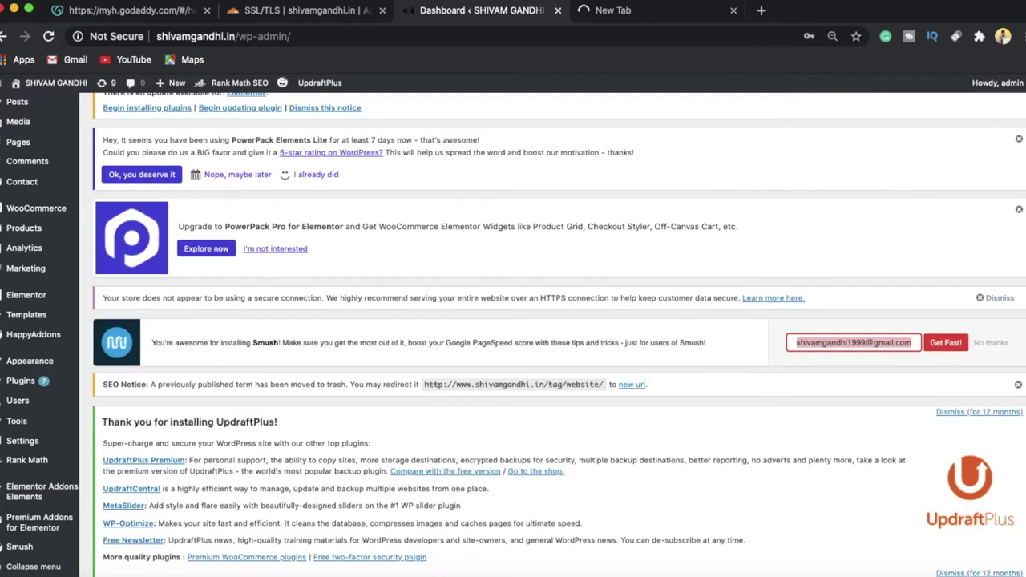
{"action": "left_click", "coordinate": [989, 343]}
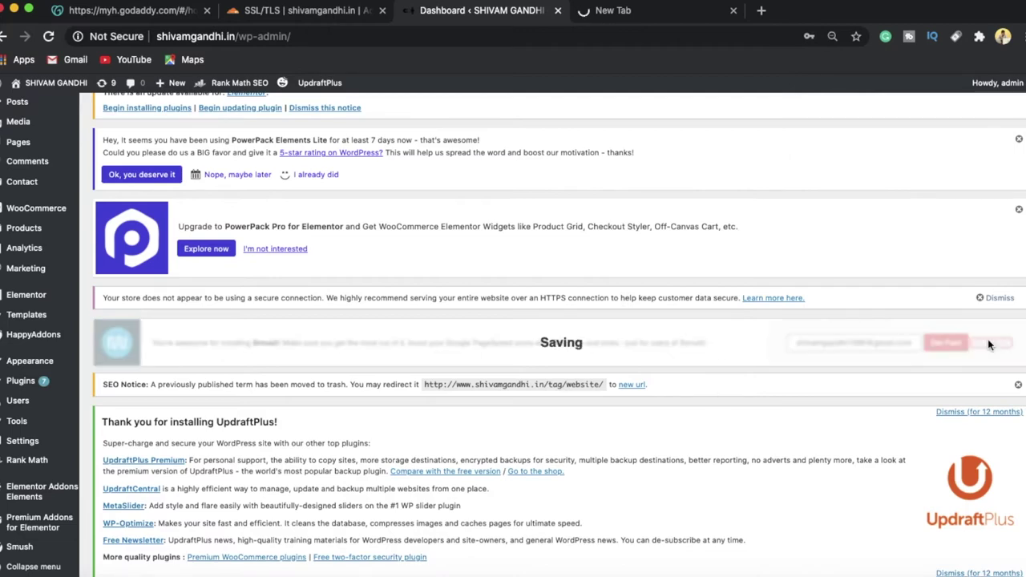
Return to Cloudflare and examine the SSL/TLS encryption mode and the traffic served over TLS
{"action": "key", "text": "ctrl+shift+Tab"}
{"action": "scroll", "coordinate": [394, 272], "scroll_direction": "down", "scroll_amount": 3}
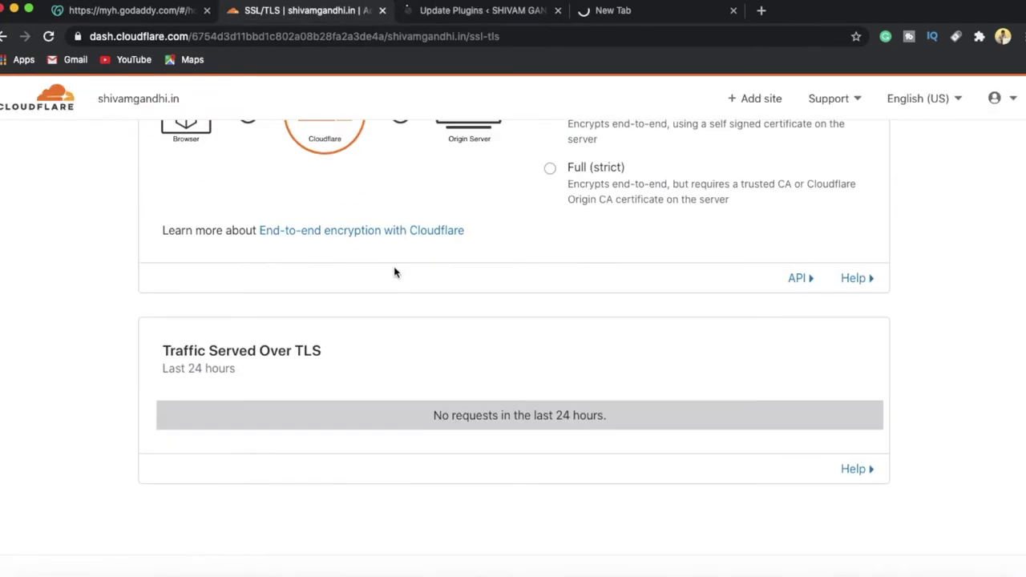
{"action": "scroll", "coordinate": [394, 269], "scroll_direction": "up", "scroll_amount": 5}
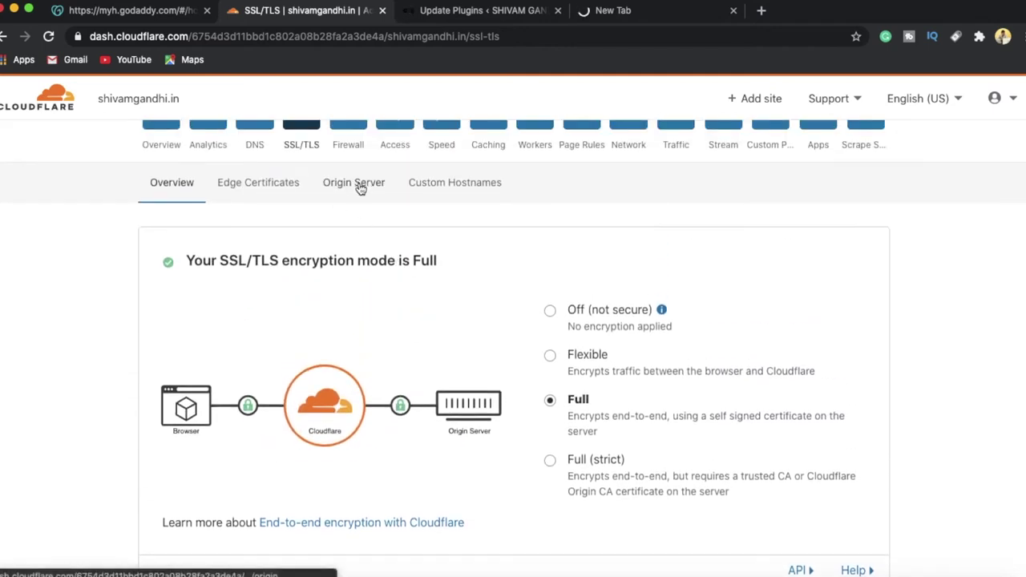
{"action": "left_click", "coordinate": [648, 10]}
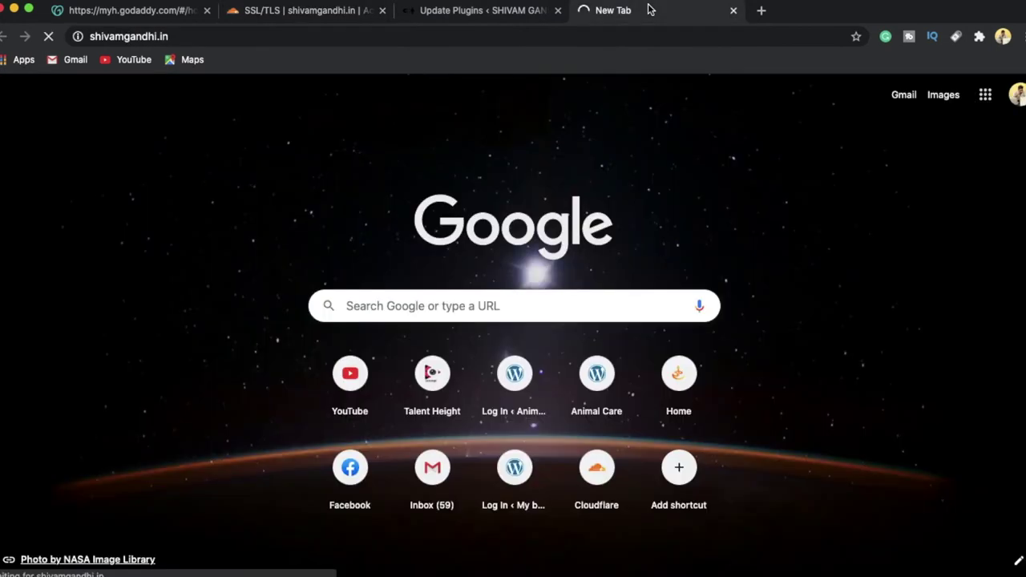
{"action": "left_click", "coordinate": [369, 40]}
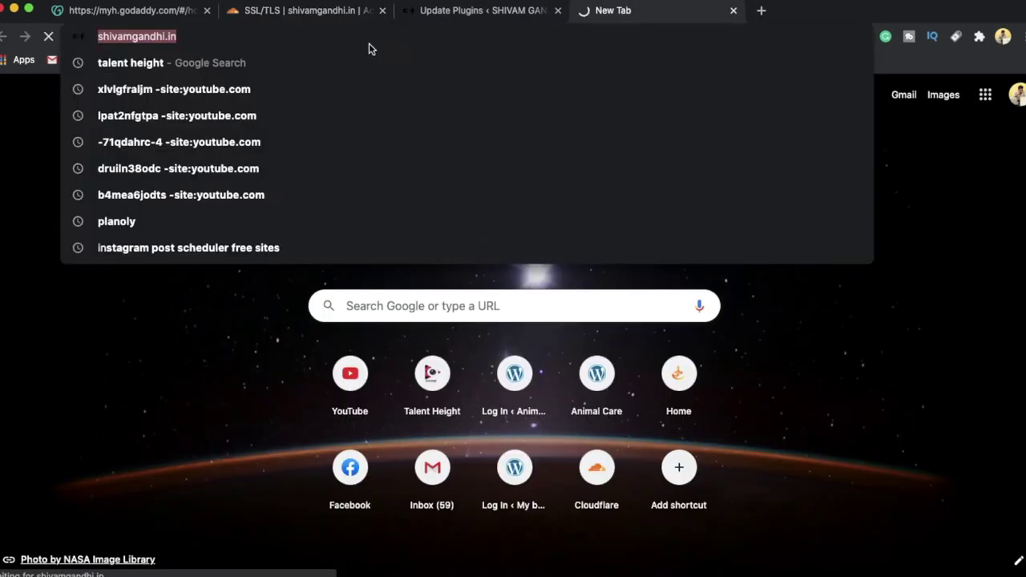
{"action": "type", "text": "https://wwww"}
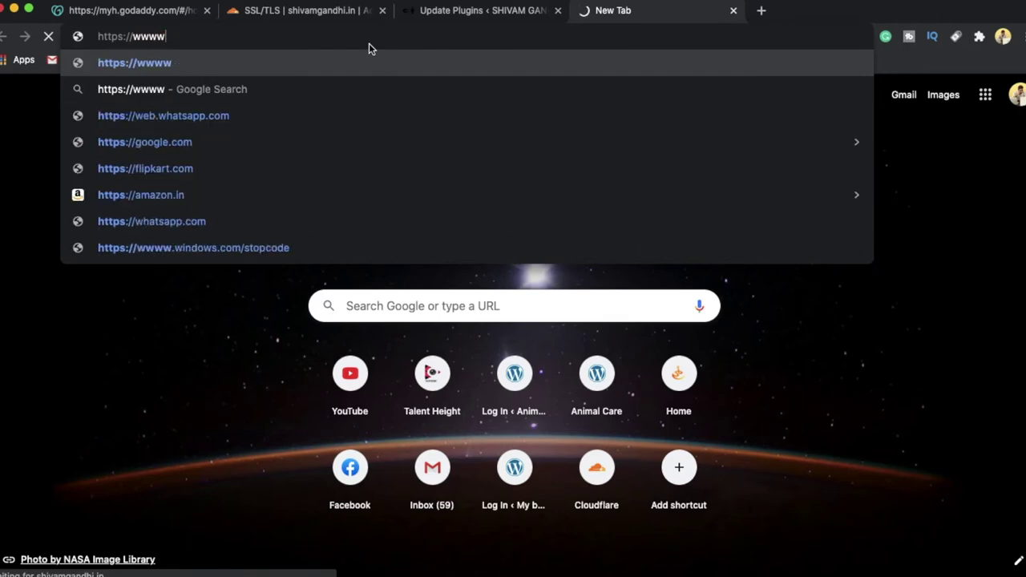
{"action": "key", "text": "BackSpace"}
{"action": "type", "text": ".s"}
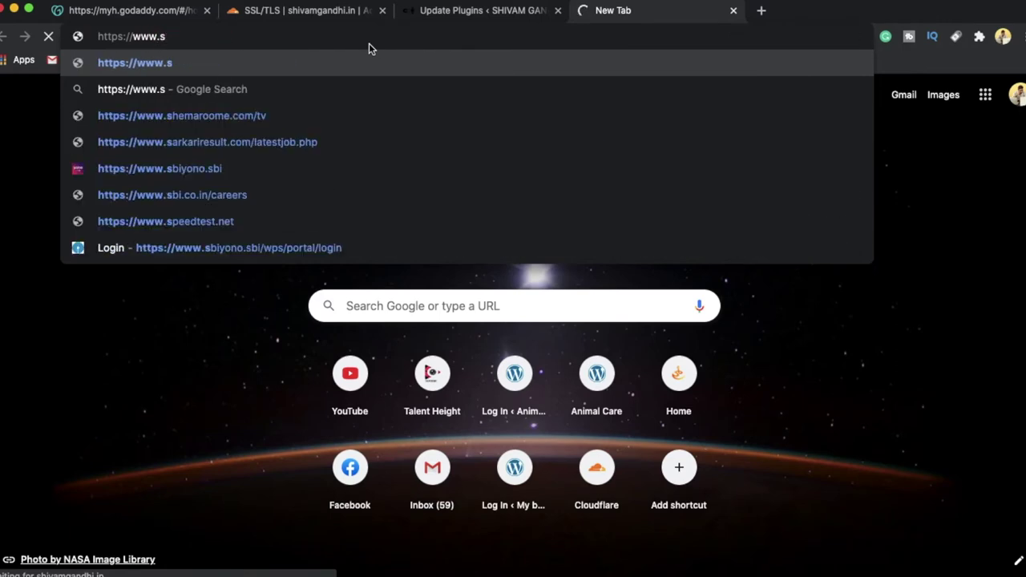
{"action": "type", "text": "hivam"}
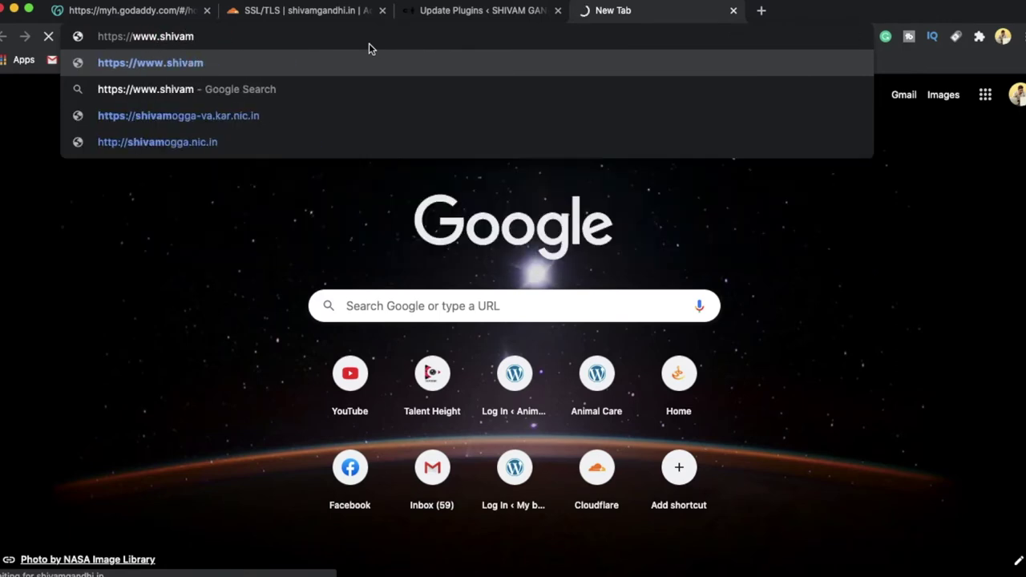
{"action": "type", "text": "gandhi.in"}
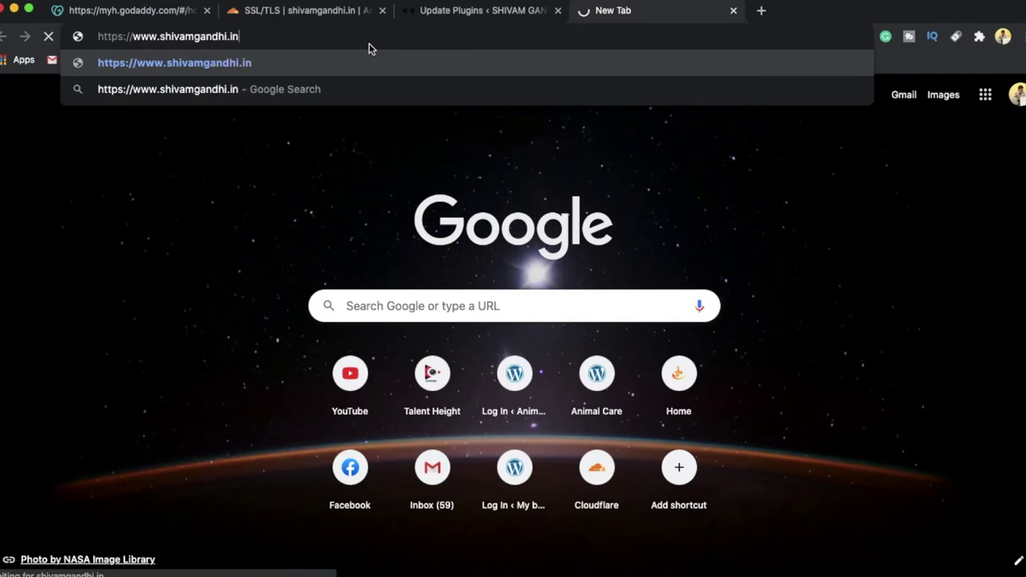
{"action": "key", "text": "Return"}
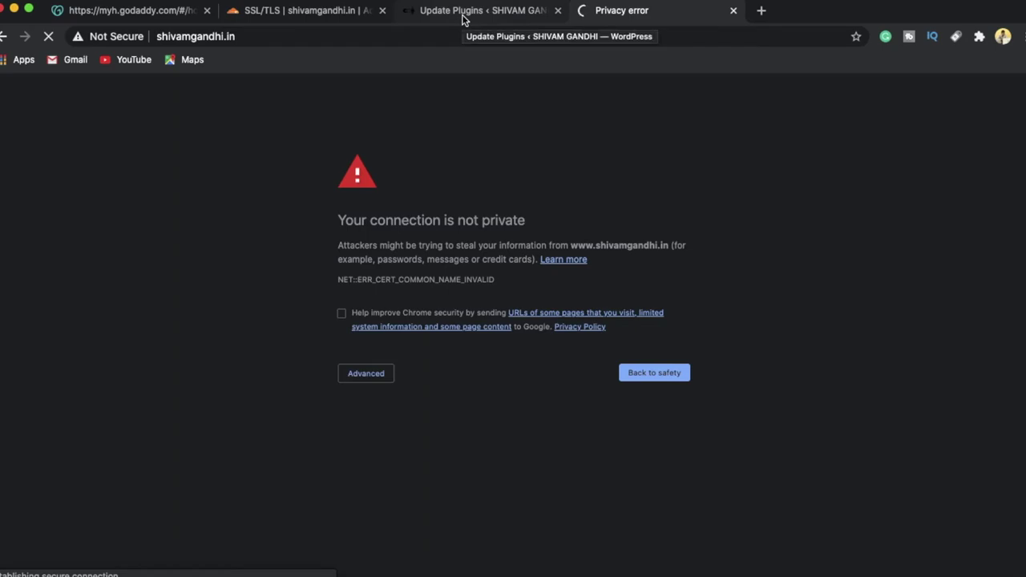
Switch to the WordPress admin, return to the WordPress Updates page and open the list of installed plugins
{"action": "left_click", "coordinate": [462, 19]}
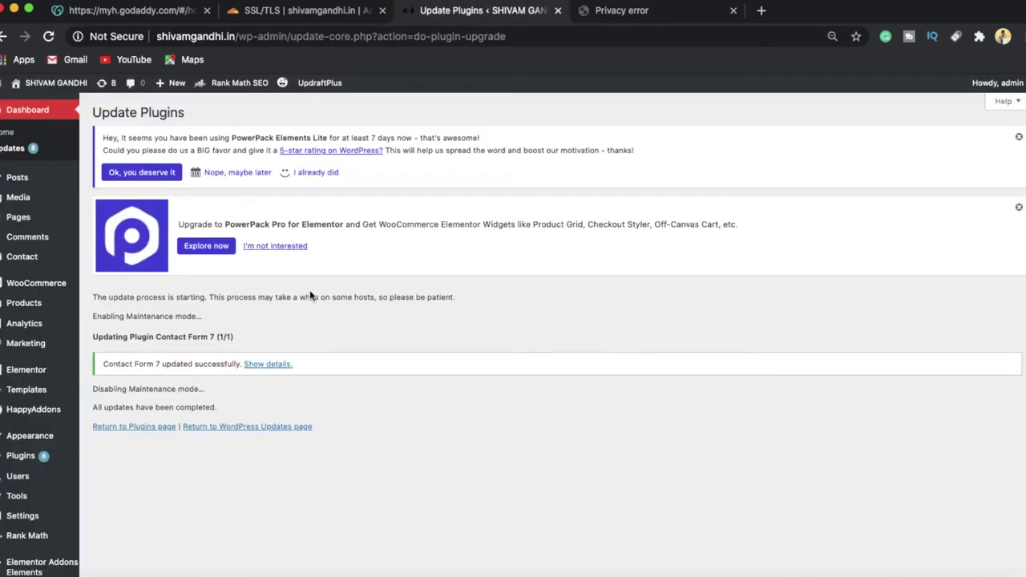
{"action": "left_click", "coordinate": [246, 426]}
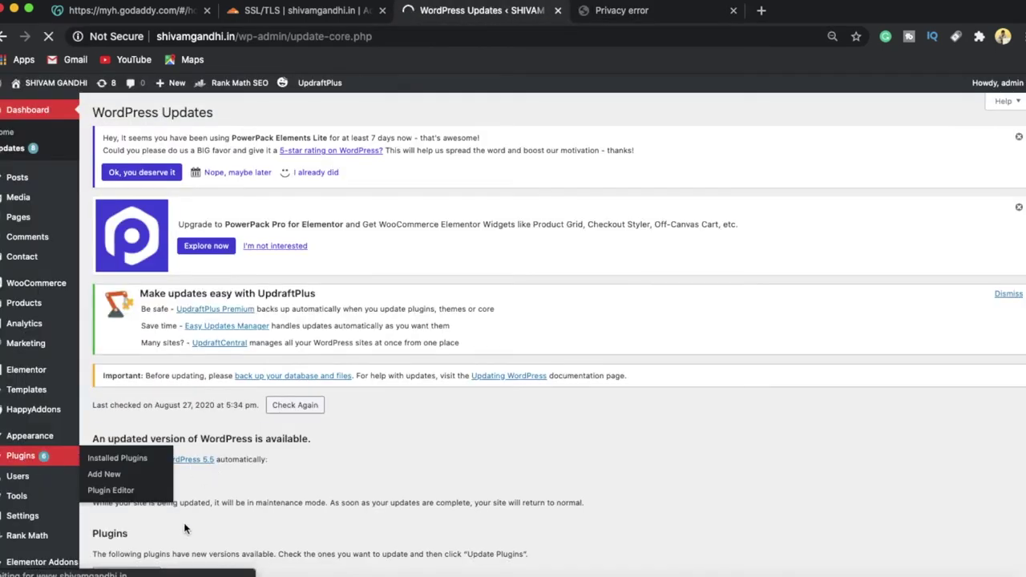
{"action": "scroll", "coordinate": [184, 529], "scroll_direction": "down", "scroll_amount": 10}
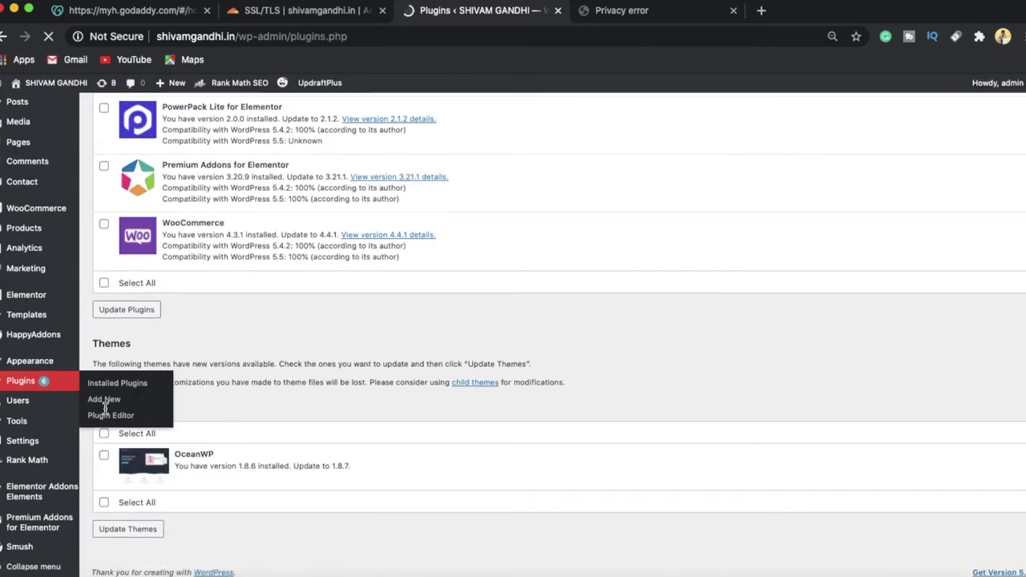
{"action": "left_click", "coordinate": [105, 408]}
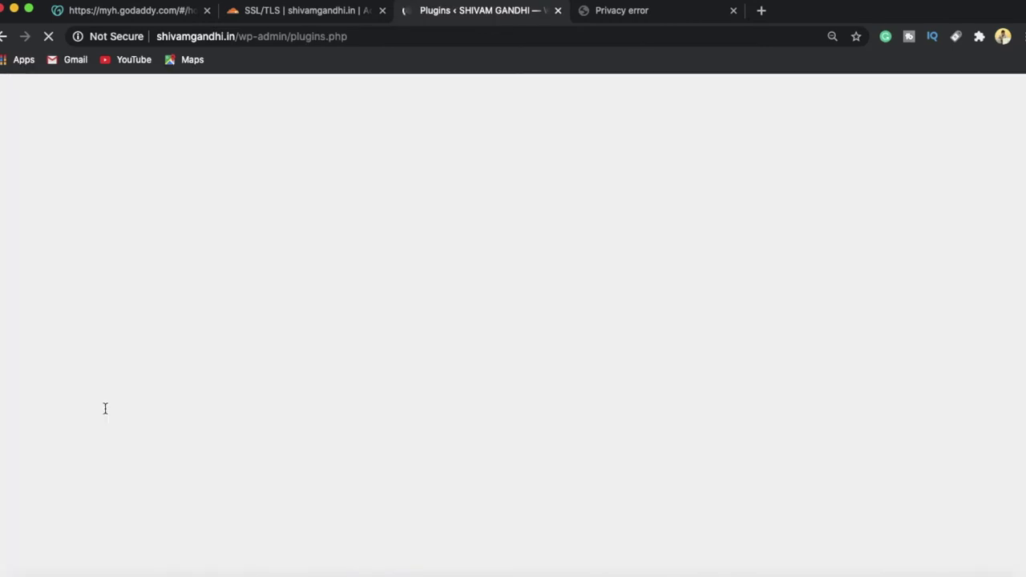
{"action": "scroll", "coordinate": [311, 321], "scroll_direction": "up", "scroll_amount": 5}
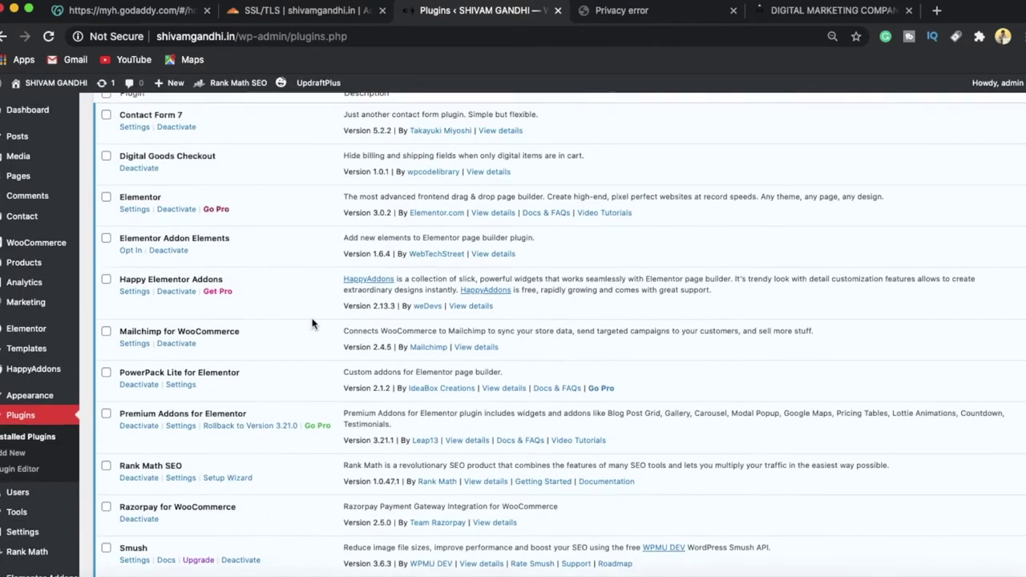
{"action": "scroll", "coordinate": [195, 211], "scroll_direction": "up", "scroll_amount": 4}
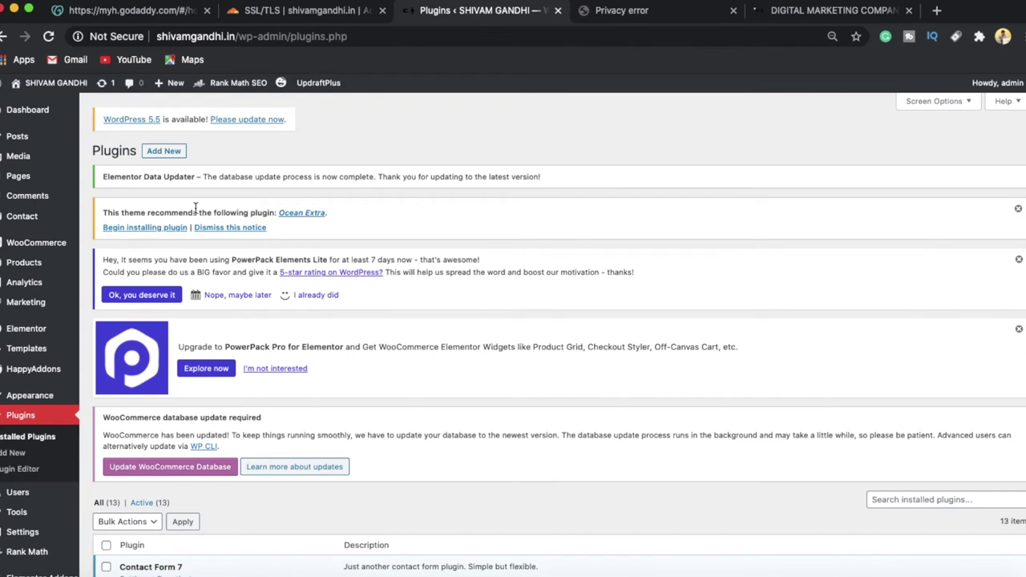
Search for new plugins with the keyword ssl and install Really Simple SSL
{"action": "left_click", "coordinate": [172, 157]}
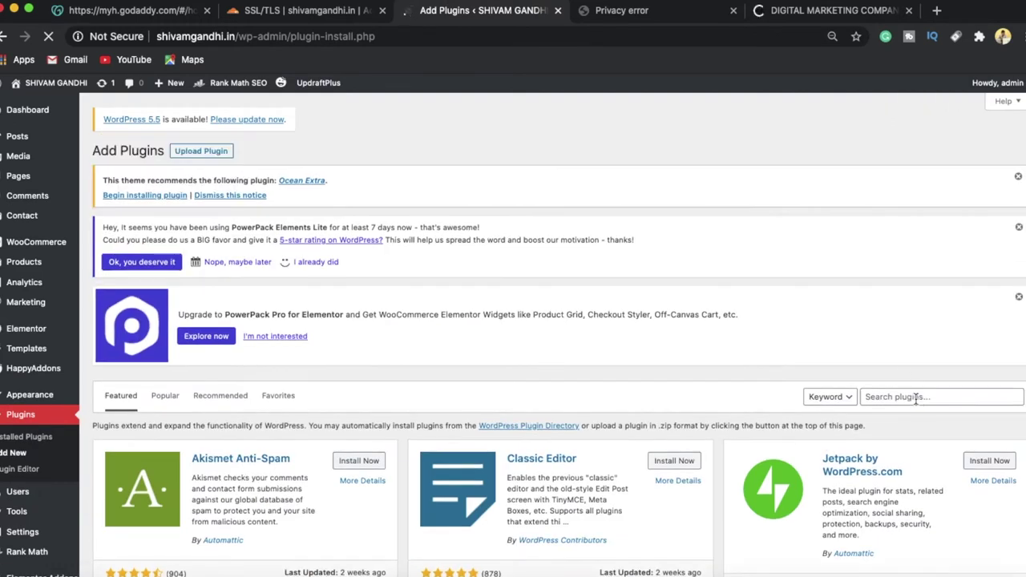
{"action": "left_click", "coordinate": [915, 398]}
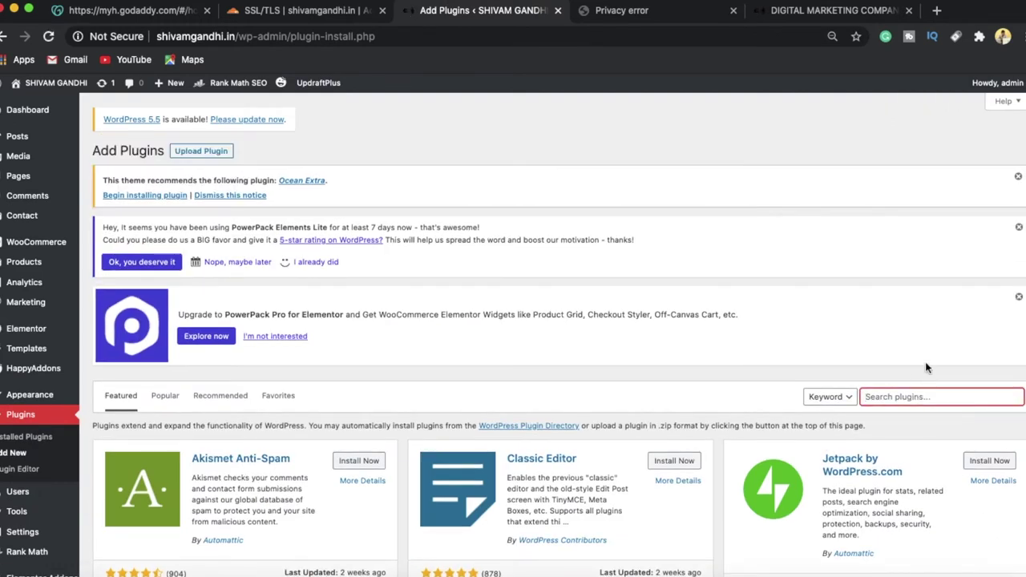
{"action": "type", "text": "ssl"}
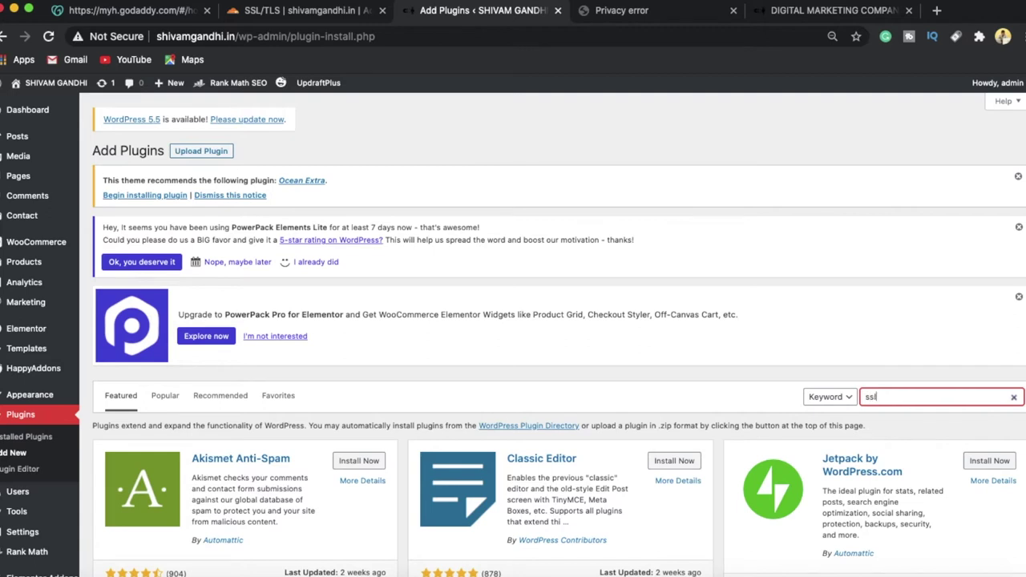
{"action": "key", "text": "Return"}
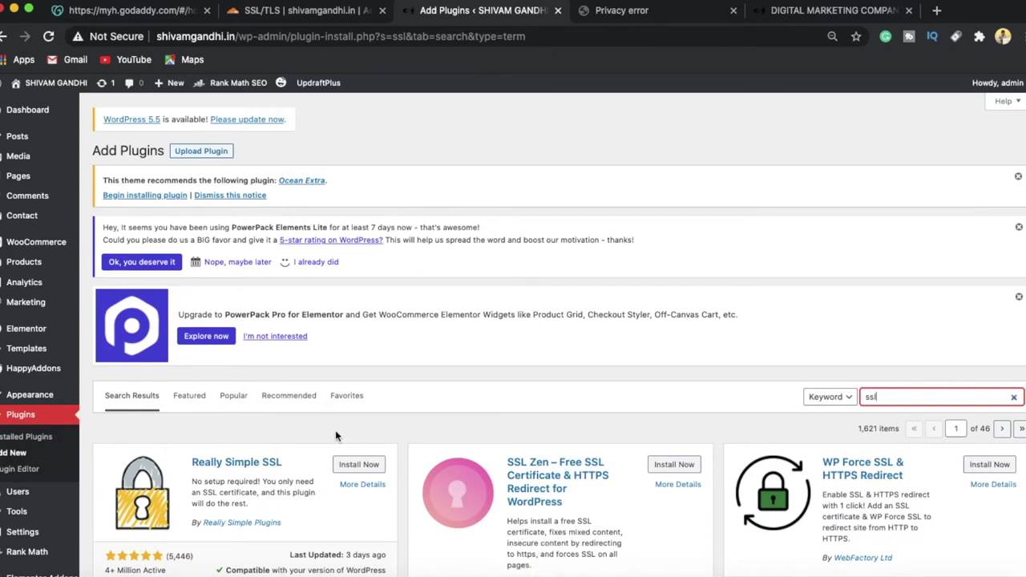
{"action": "left_click", "coordinate": [346, 464]}
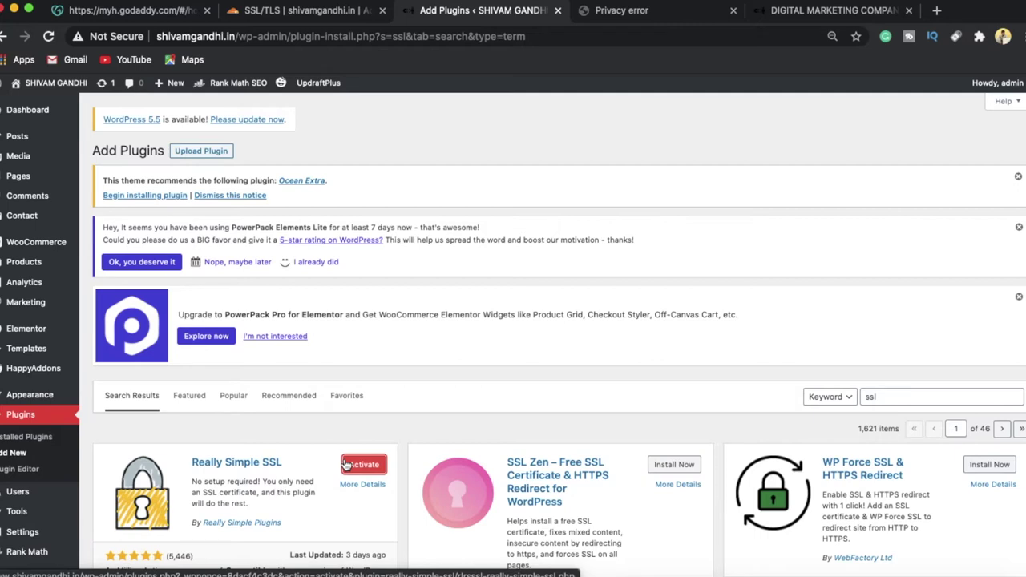
Activate Really Simple SSL and find it in the list of installed plugins
{"action": "left_click", "coordinate": [357, 465]}
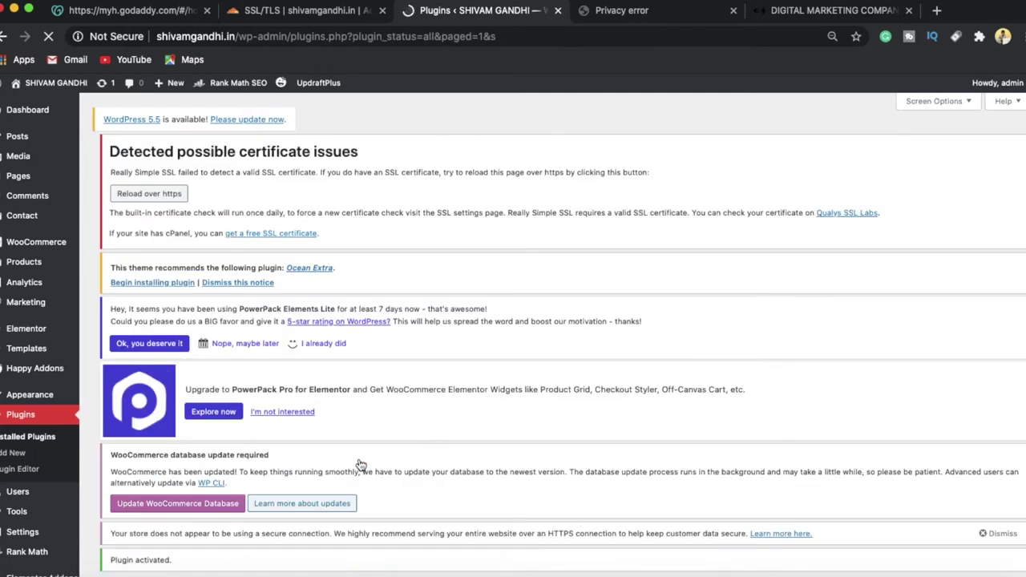
{"action": "scroll", "coordinate": [361, 465], "scroll_direction": "down", "scroll_amount": 8}
{"action": "scroll", "coordinate": [360, 465], "scroll_direction": "down", "scroll_amount": 6}
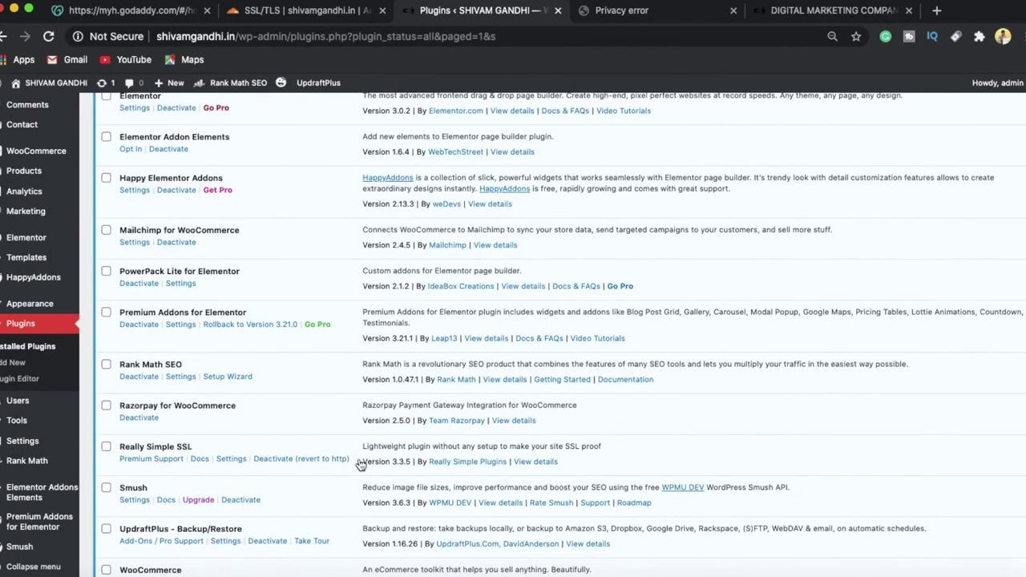
{"action": "scroll", "coordinate": [276, 285], "scroll_direction": "up", "scroll_amount": 1}
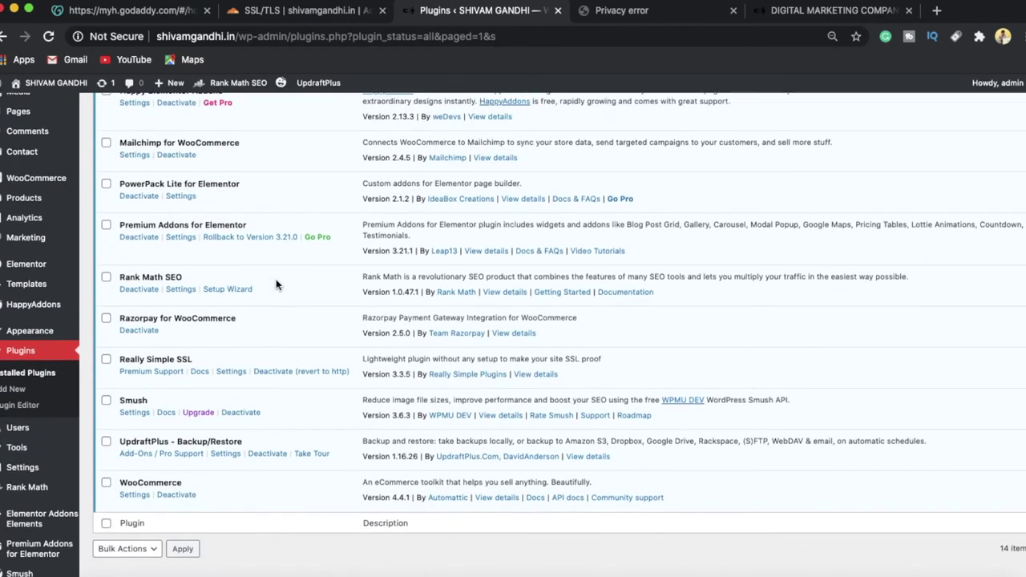
Open the Really Simple SSL settings and try reloading the page over HTTPS
{"action": "left_click", "coordinate": [232, 372]}
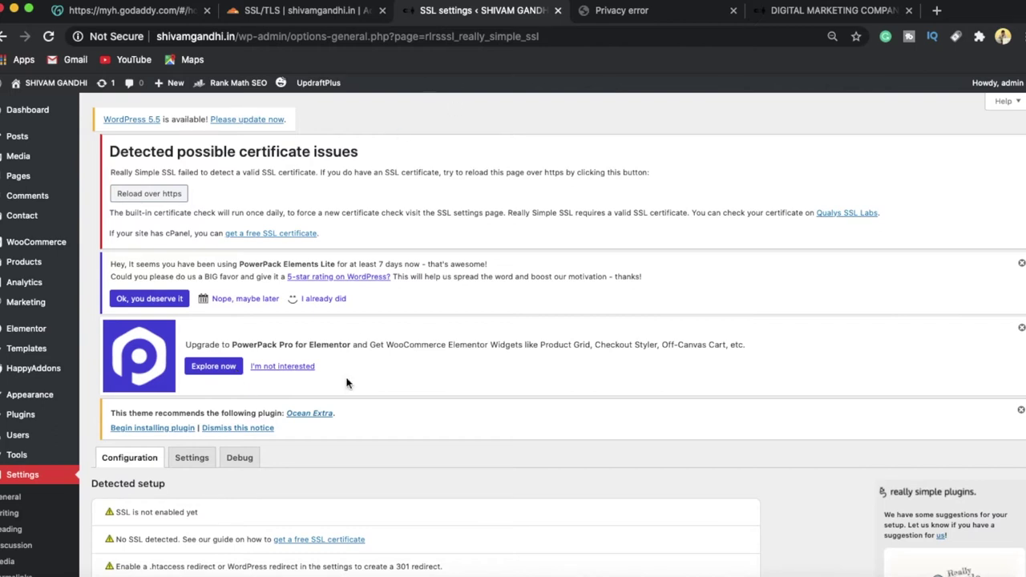
{"action": "left_click", "coordinate": [178, 196]}
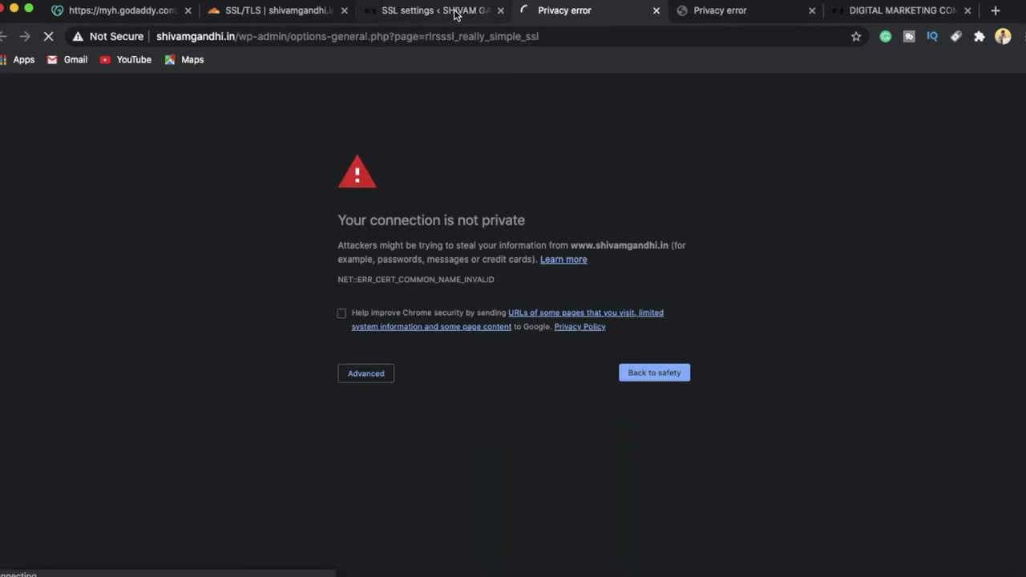
Switch to Cloudflare, review the SSL/TLS encryption overview and open the domain's edge certificates
{"action": "left_click", "coordinate": [248, 14]}
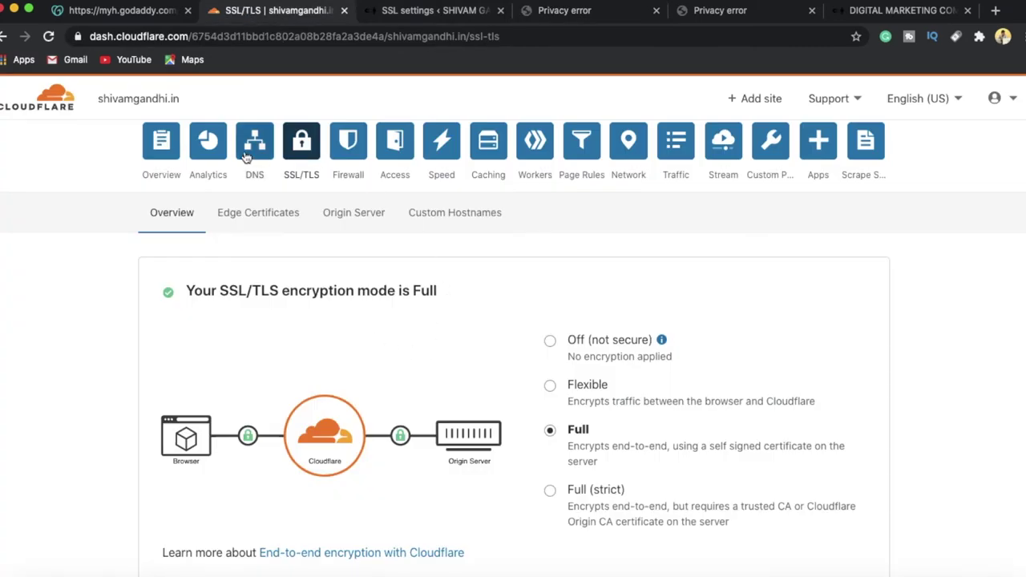
{"action": "scroll", "coordinate": [368, 356], "scroll_direction": "down", "scroll_amount": 1}
{"action": "scroll", "coordinate": [368, 353], "scroll_direction": "down", "scroll_amount": 10}
{"action": "scroll", "coordinate": [368, 354], "scroll_direction": "up", "scroll_amount": 12}
{"action": "left_click", "coordinate": [247, 222]}
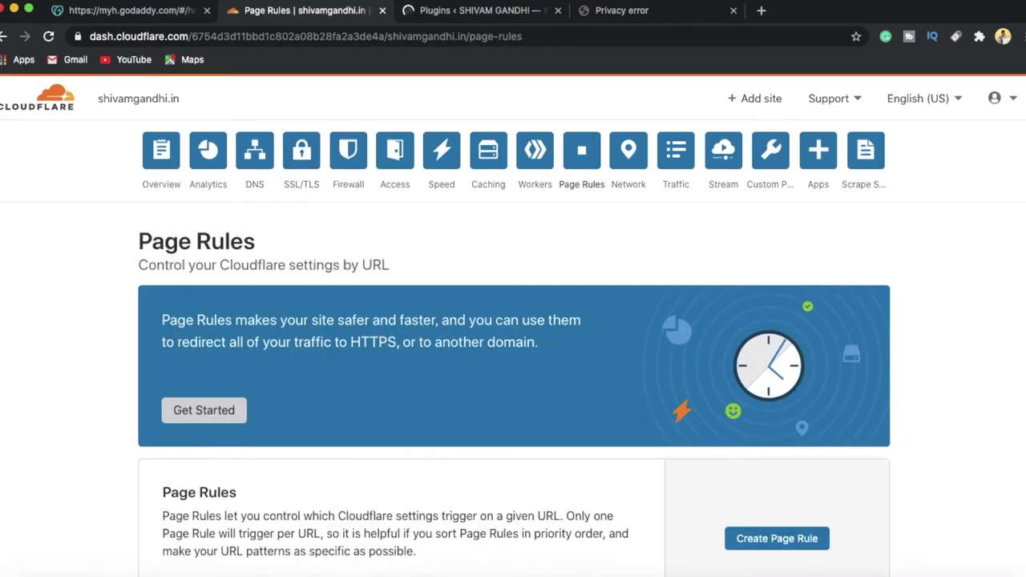
Start a new page rule for the domain in Cloudflare and look through the available rule settings
{"action": "scroll", "coordinate": [393, 520], "scroll_direction": "down", "scroll_amount": 3}
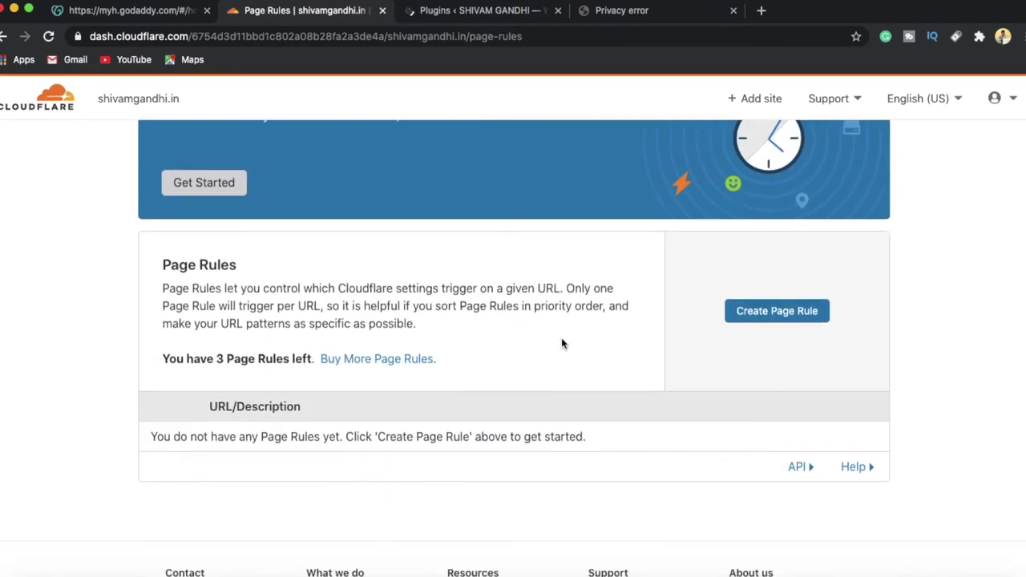
{"action": "left_click", "coordinate": [776, 319]}
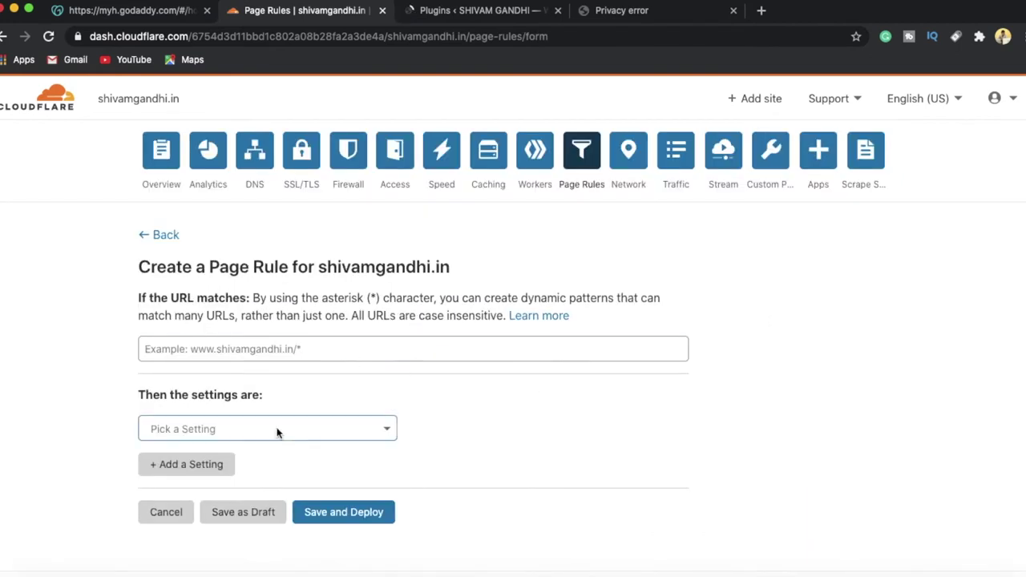
{"action": "left_click", "coordinate": [344, 430]}
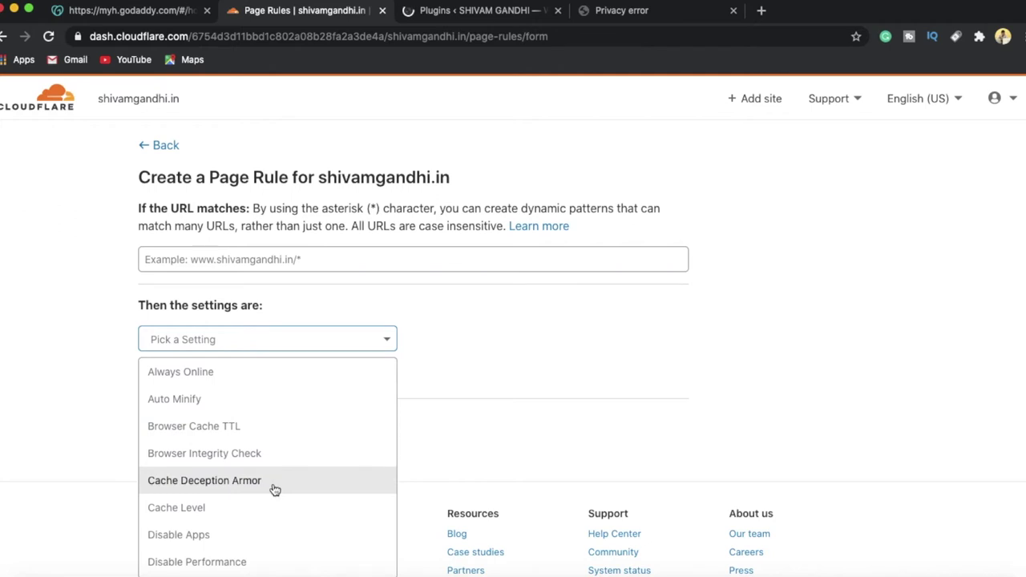
{"action": "scroll", "coordinate": [282, 518], "scroll_direction": "down", "scroll_amount": 1}
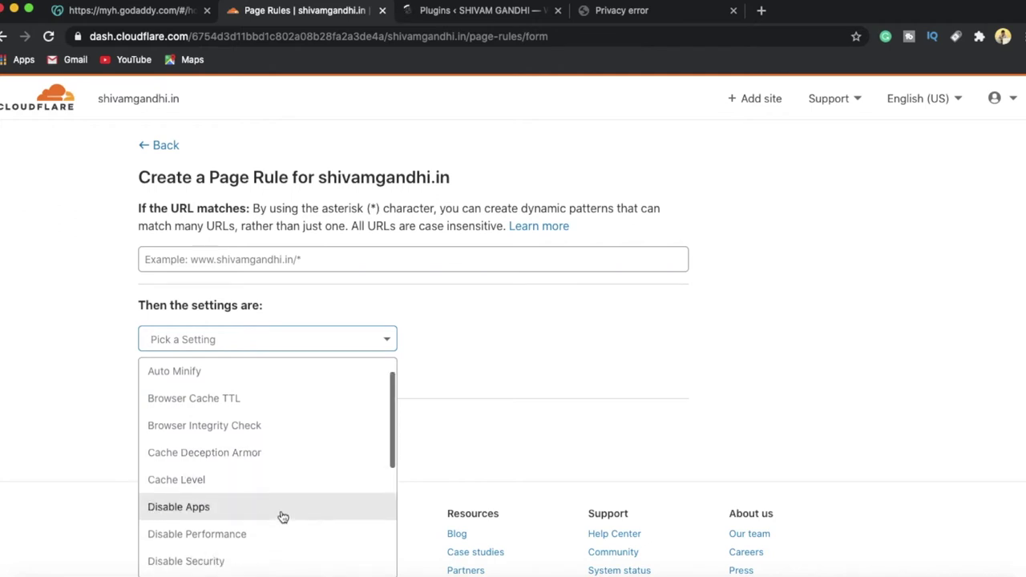
{"action": "scroll", "coordinate": [282, 517], "scroll_direction": "down", "scroll_amount": 3}
{"action": "scroll", "coordinate": [282, 517], "scroll_direction": "down", "scroll_amount": 7}
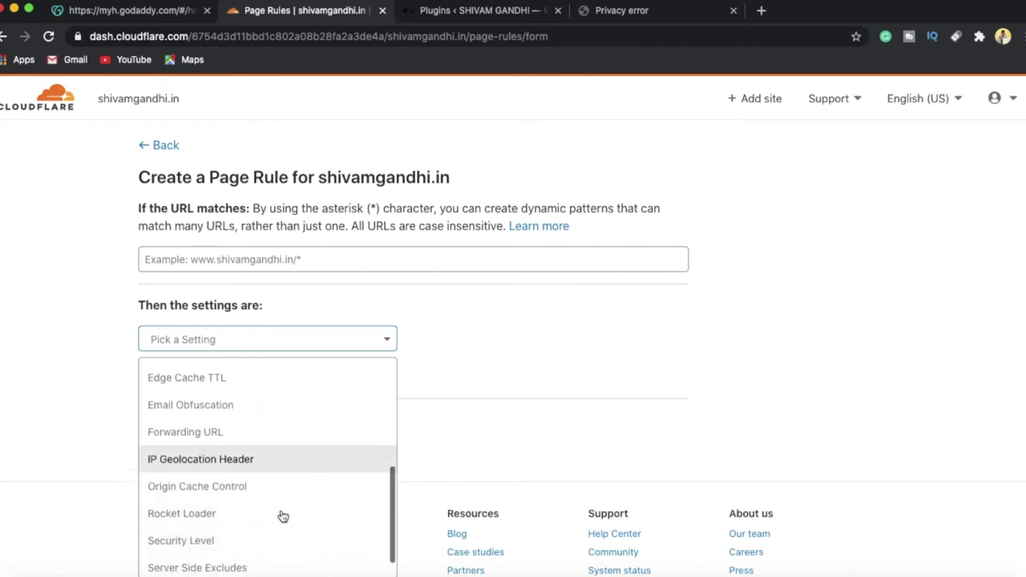
{"action": "scroll", "coordinate": [282, 516], "scroll_direction": "up", "scroll_amount": 9}
{"action": "scroll", "coordinate": [282, 517], "scroll_direction": "up", "scroll_amount": 1}
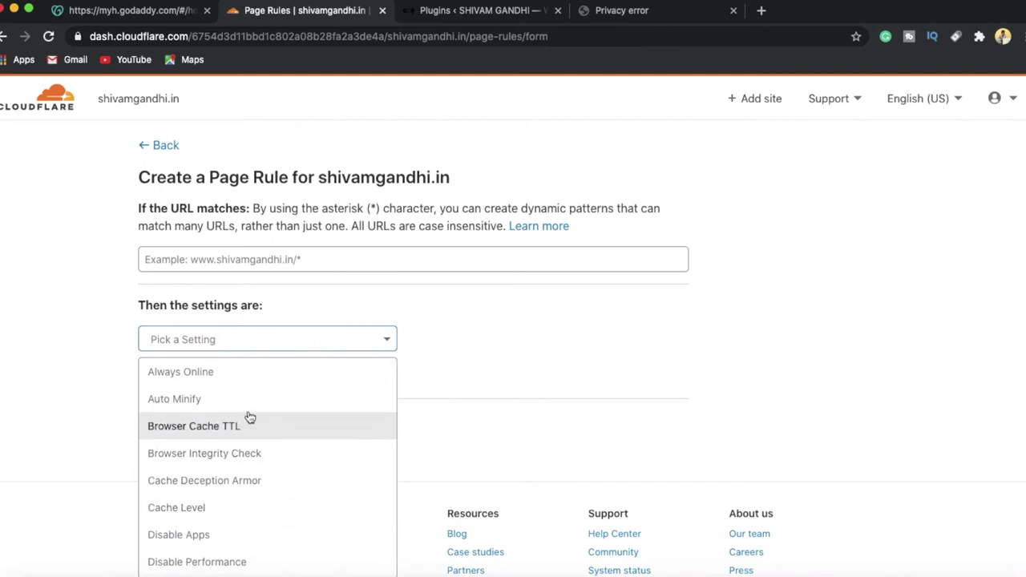
{"action": "left_click", "coordinate": [133, 339]}
{"action": "scroll", "coordinate": [159, 255], "scroll_direction": "up", "scroll_amount": 3}
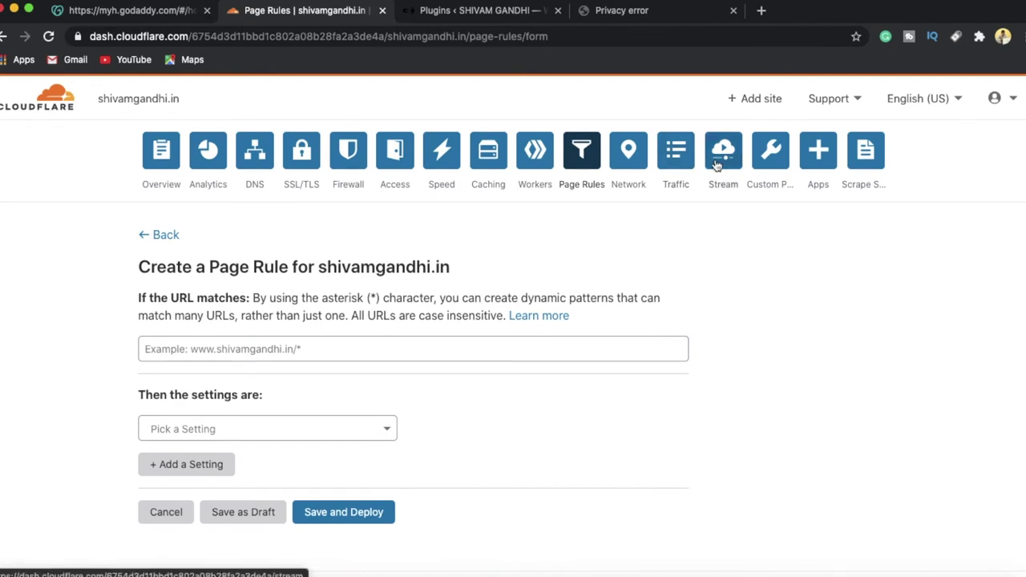
Review the edge certificate status and the HTTPS options, from Always Use HTTPS down to Disable Universal SSL
{"action": "left_click", "coordinate": [680, 152]}
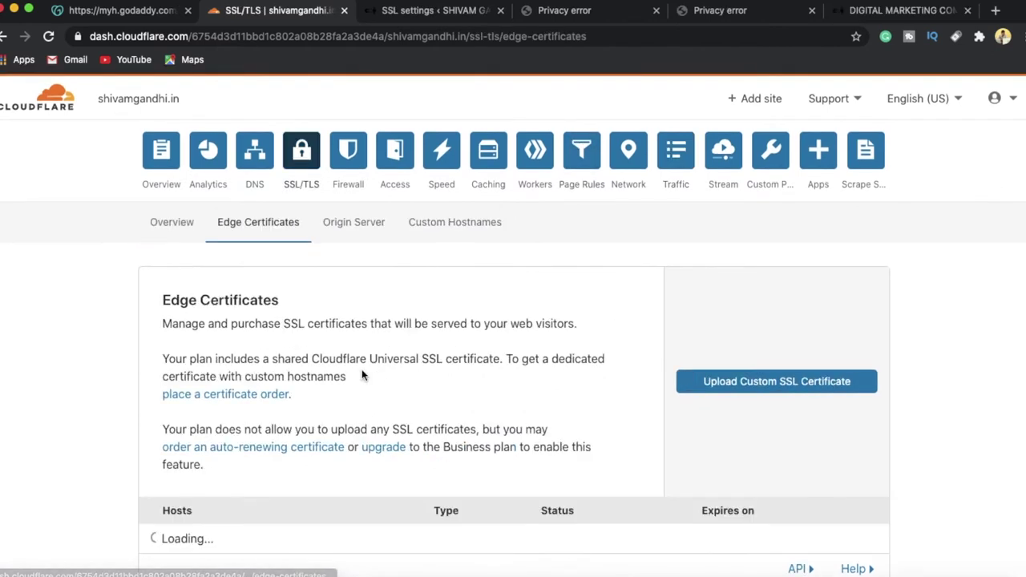
{"action": "scroll", "coordinate": [362, 374], "scroll_direction": "down", "scroll_amount": 3}
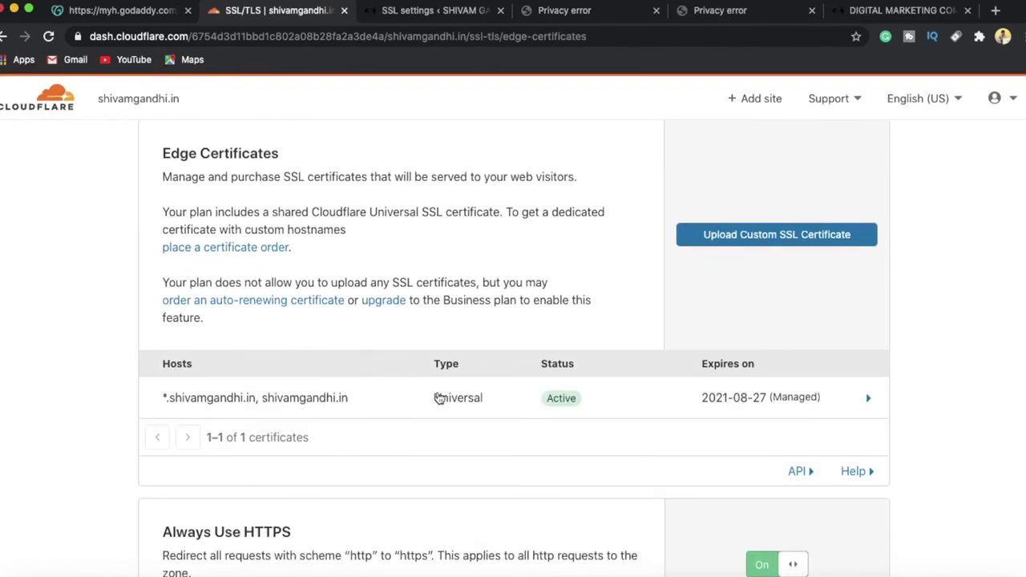
{"action": "scroll", "coordinate": [384, 499], "scroll_direction": "down", "scroll_amount": 5}
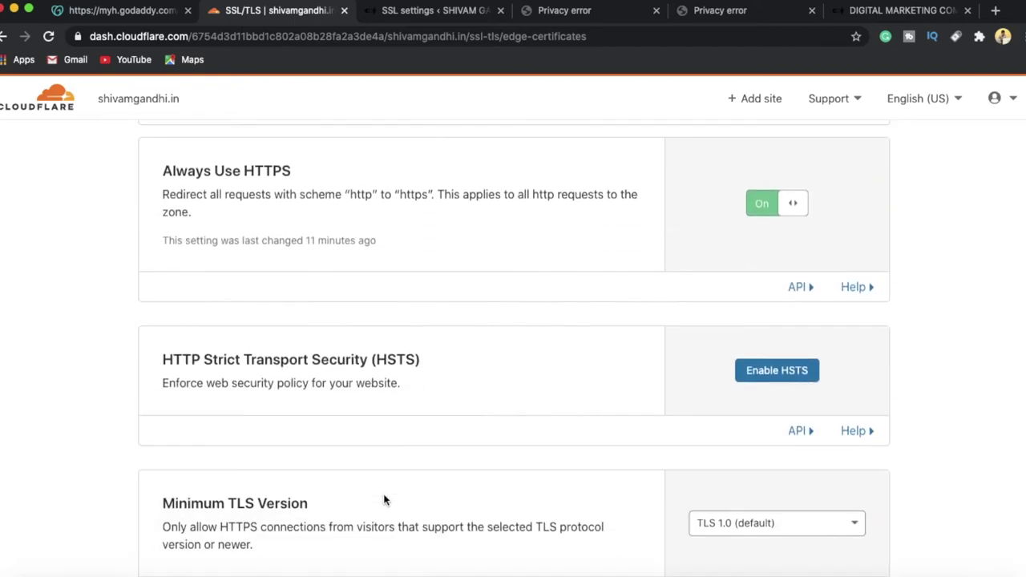
{"action": "scroll", "coordinate": [384, 499], "scroll_direction": "down", "scroll_amount": 5}
{"action": "scroll", "coordinate": [480, 448], "scroll_direction": "up", "scroll_amount": 4}
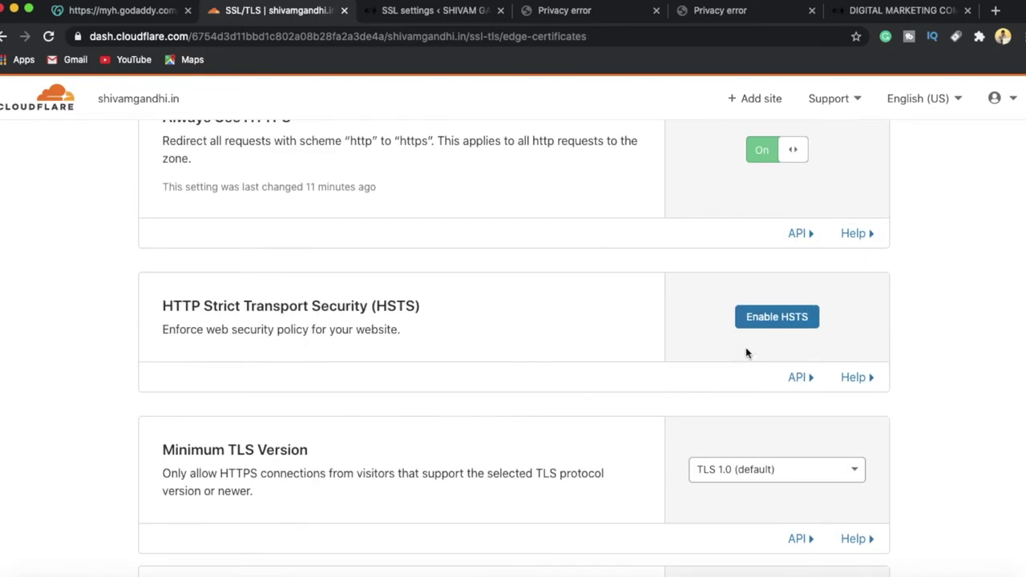
{"action": "scroll", "coordinate": [490, 453], "scroll_direction": "down", "scroll_amount": 10}
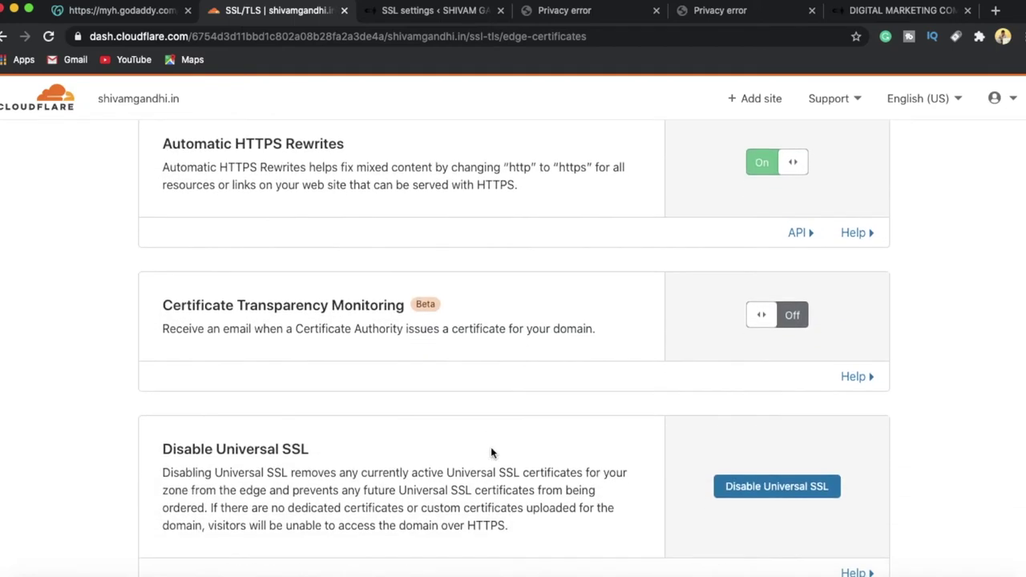
{"action": "scroll", "coordinate": [527, 363], "scroll_direction": "down", "scroll_amount": 4}
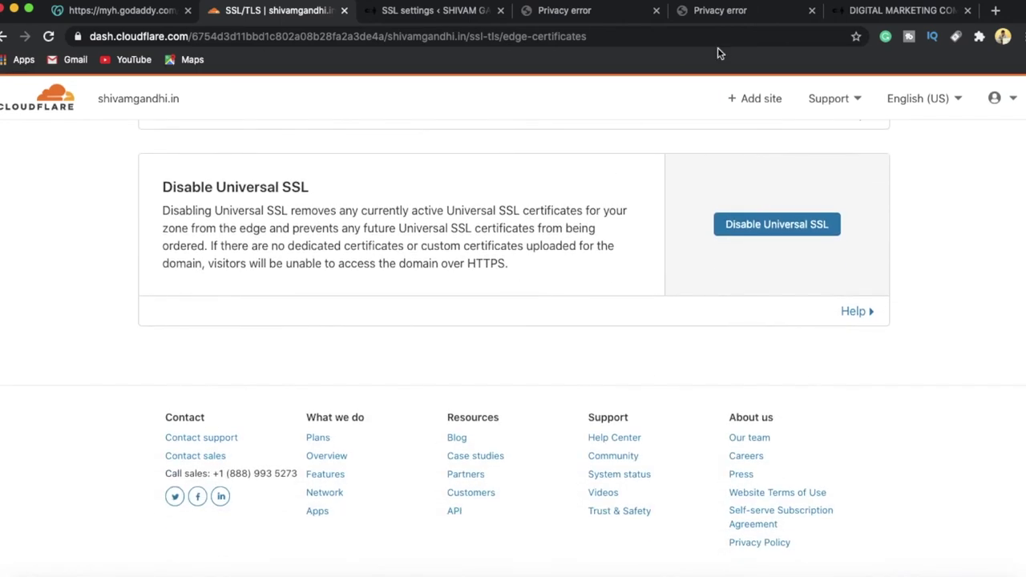
Switch to the website's browser tab and check its home page down to the lower sections
{"action": "left_click", "coordinate": [606, 12]}
{"action": "left_click", "coordinate": [687, 431]}
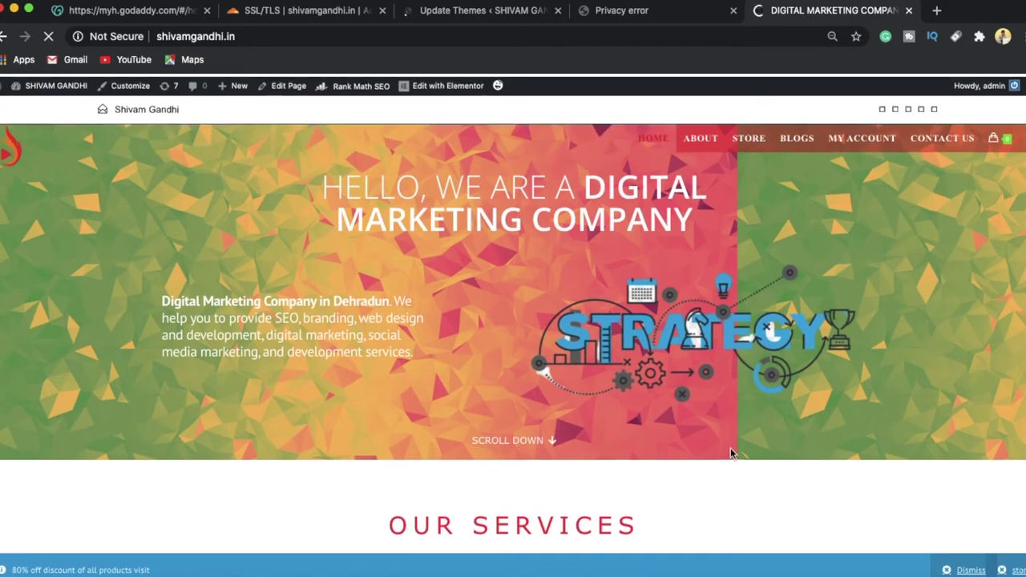
{"action": "scroll", "coordinate": [730, 453], "scroll_direction": "down", "scroll_amount": 8}
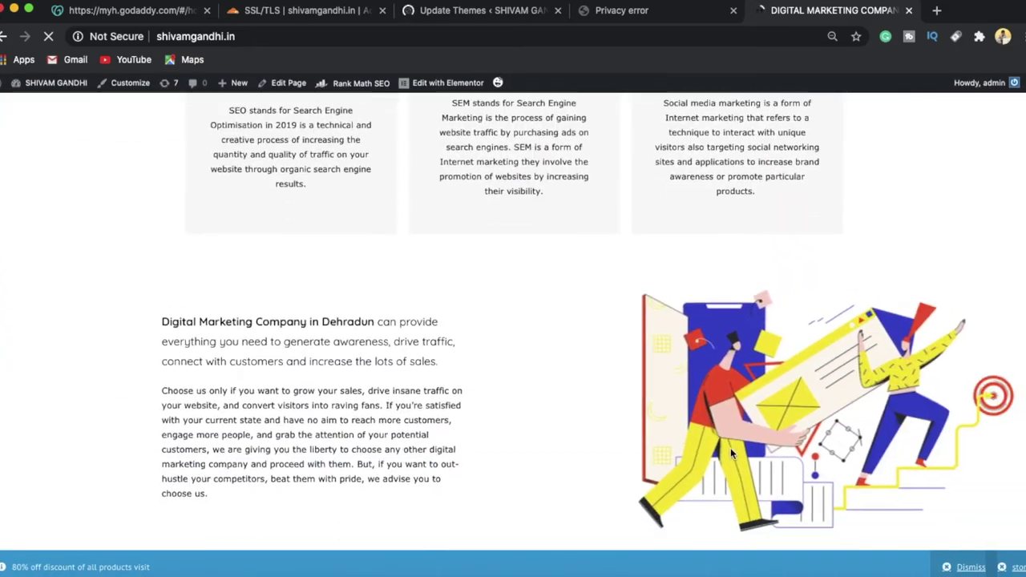
{"action": "scroll", "coordinate": [730, 447], "scroll_direction": "down", "scroll_amount": 6}
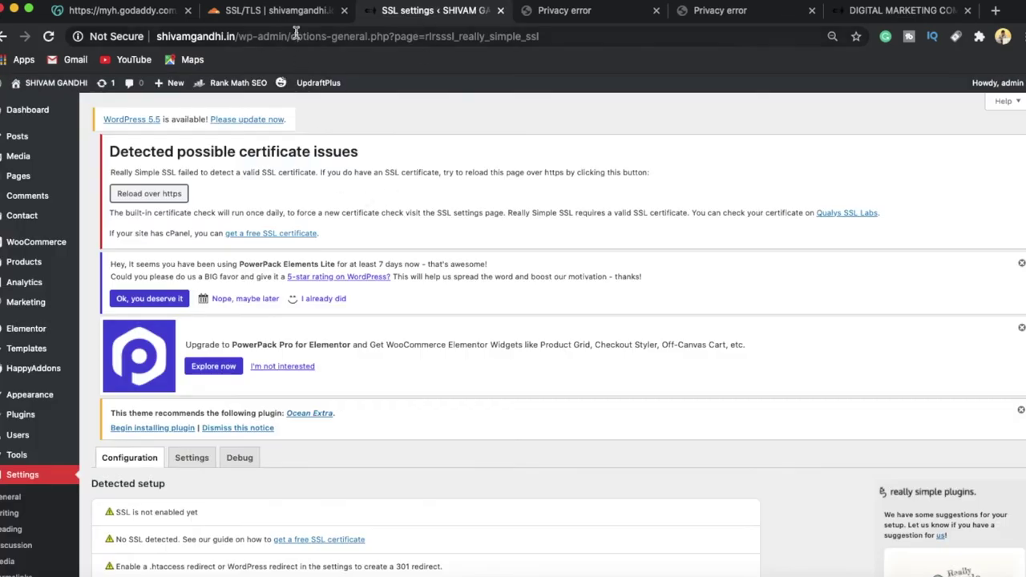
Return to Cloudflare's SSL/TLS settings and open the Origin Server certificates
{"action": "left_click", "coordinate": [283, 14]}
{"action": "scroll", "coordinate": [342, 285], "scroll_direction": "up", "scroll_amount": 5}
{"action": "scroll", "coordinate": [342, 286], "scroll_direction": "up", "scroll_amount": 12}
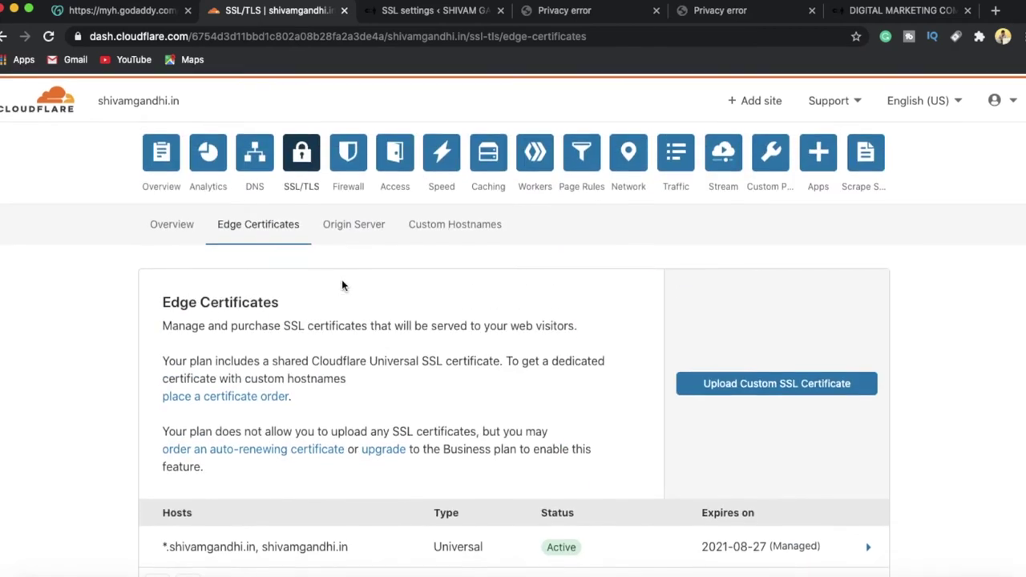
{"action": "left_click", "coordinate": [351, 224]}
{"action": "scroll", "coordinate": [373, 428], "scroll_direction": "down", "scroll_amount": 2}
{"action": "scroll", "coordinate": [374, 428], "scroll_direction": "down", "scroll_amount": 3}
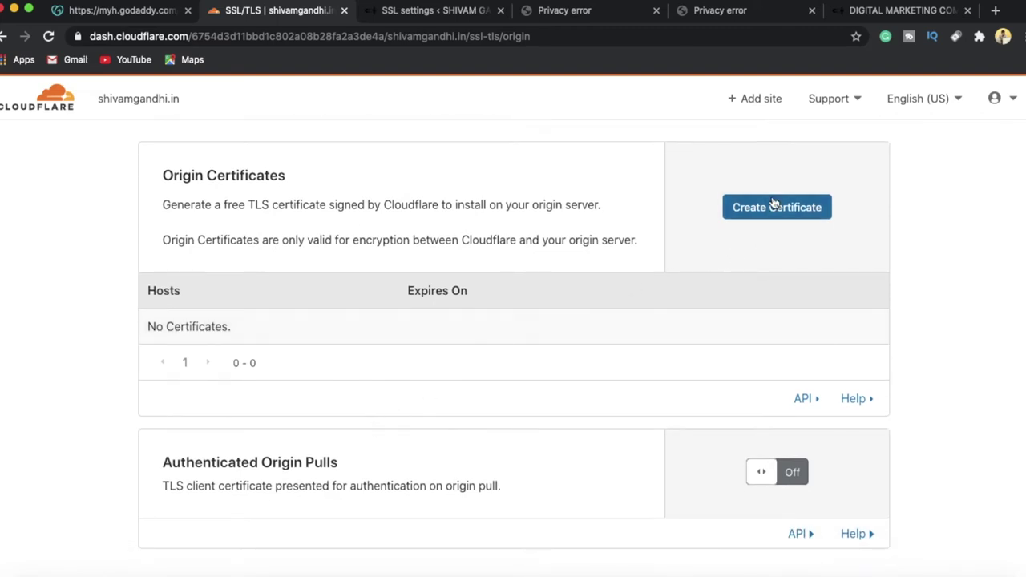
Create an origin certificate for the domain and its wildcard, with a Cloudflare-generated RSA private key and 15 years of validity
{"action": "left_click", "coordinate": [773, 203]}
{"action": "scroll", "coordinate": [439, 391], "scroll_direction": "down", "scroll_amount": 4}
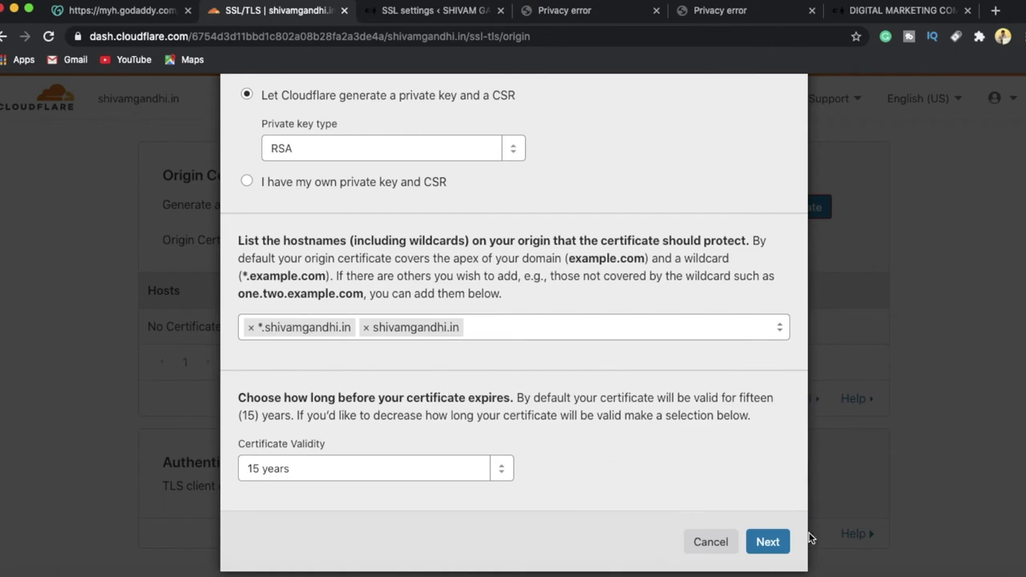
{"action": "left_click", "coordinate": [771, 543]}
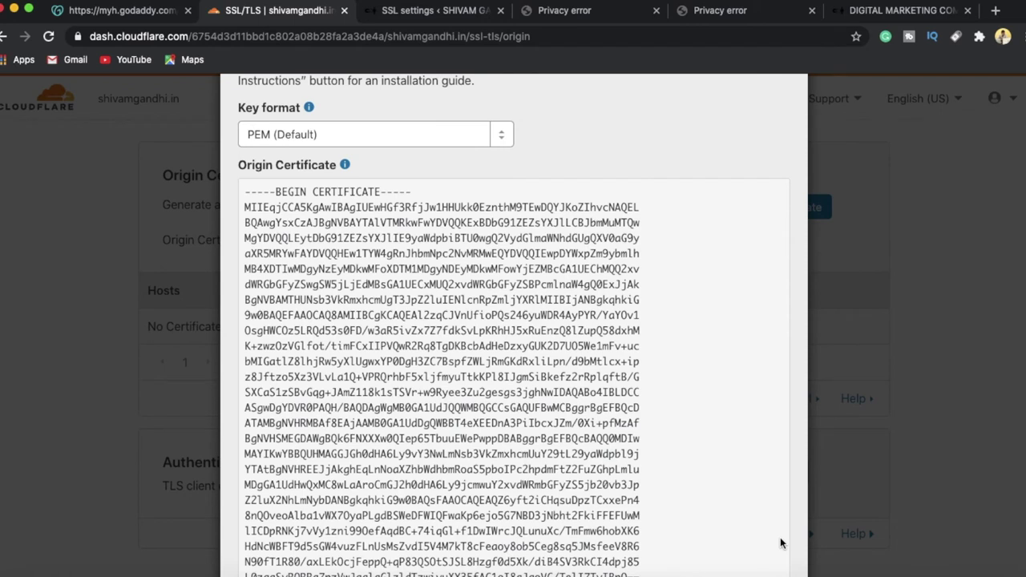
Select the entire PEM origin certificate text, including the BEGIN CERTIFICATE and END CERTIFICATE lines
{"action": "scroll", "coordinate": [782, 544], "scroll_direction": "down", "scroll_amount": 4}
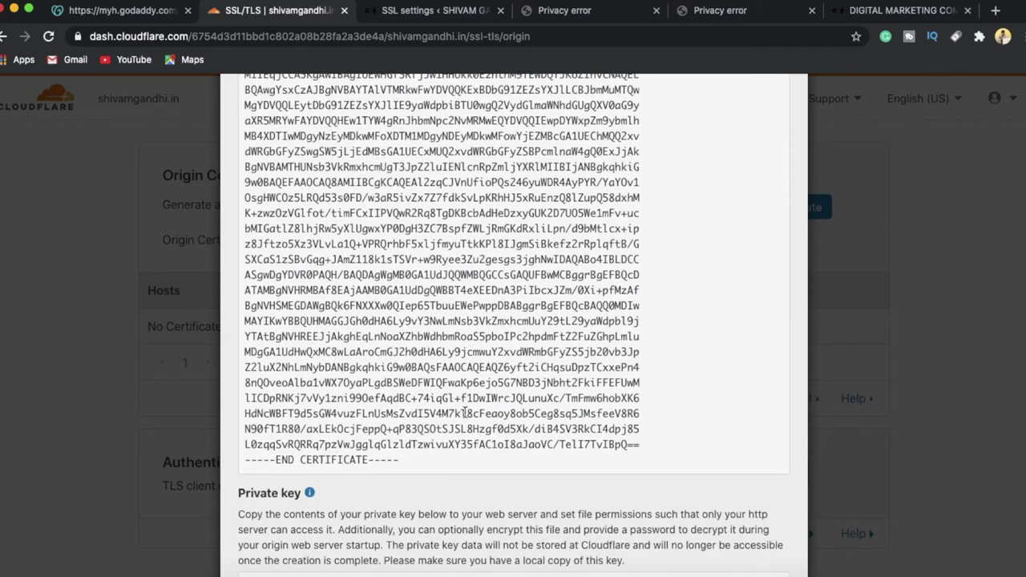
{"action": "left_click_drag", "start_coordinate": [404, 461], "coordinate": [241, 185]}
{"action": "scroll", "coordinate": [339, 369], "scroll_direction": "up", "scroll_amount": 5}
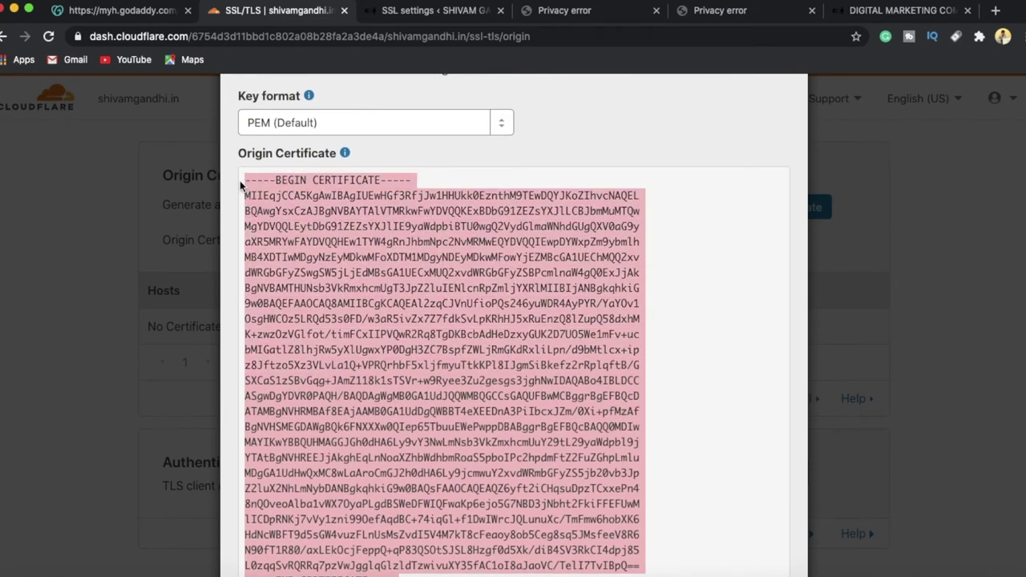
{"action": "scroll", "coordinate": [367, 269], "scroll_direction": "down", "scroll_amount": 5}
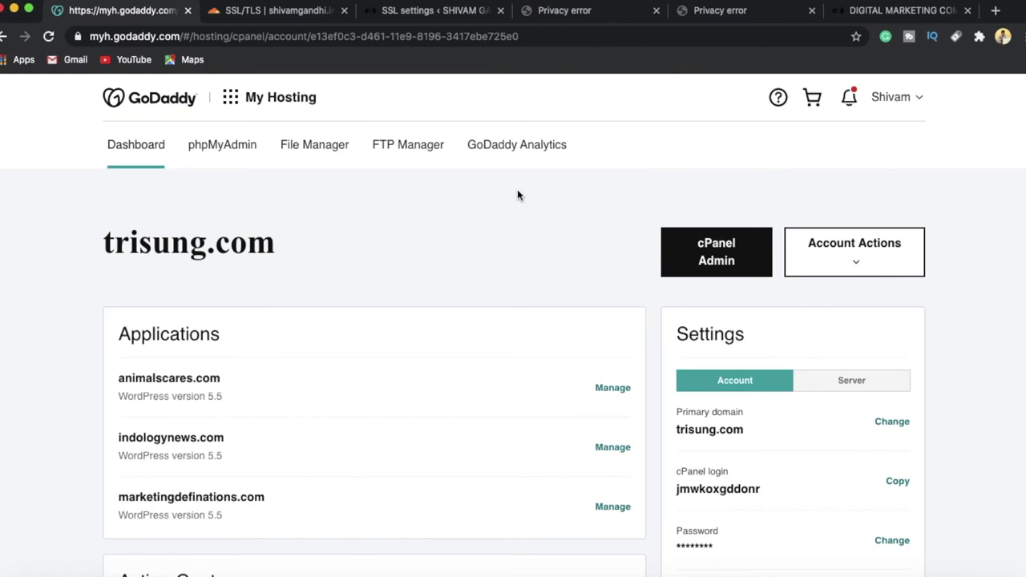
Open cPanel Admin from the GoDaddy hosting dashboard and go to the Install an SSL Website form in its SSL/TLS management
{"action": "left_click", "coordinate": [723, 242]}
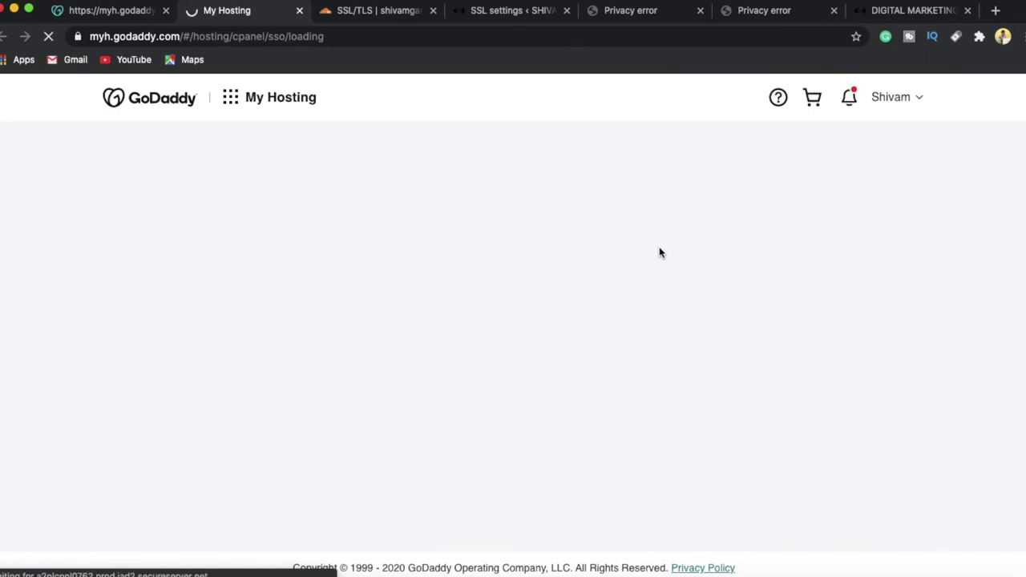
{"action": "scroll", "coordinate": [352, 481], "scroll_direction": "down", "scroll_amount": 3}
{"action": "scroll", "coordinate": [353, 484], "scroll_direction": "down", "scroll_amount": 4}
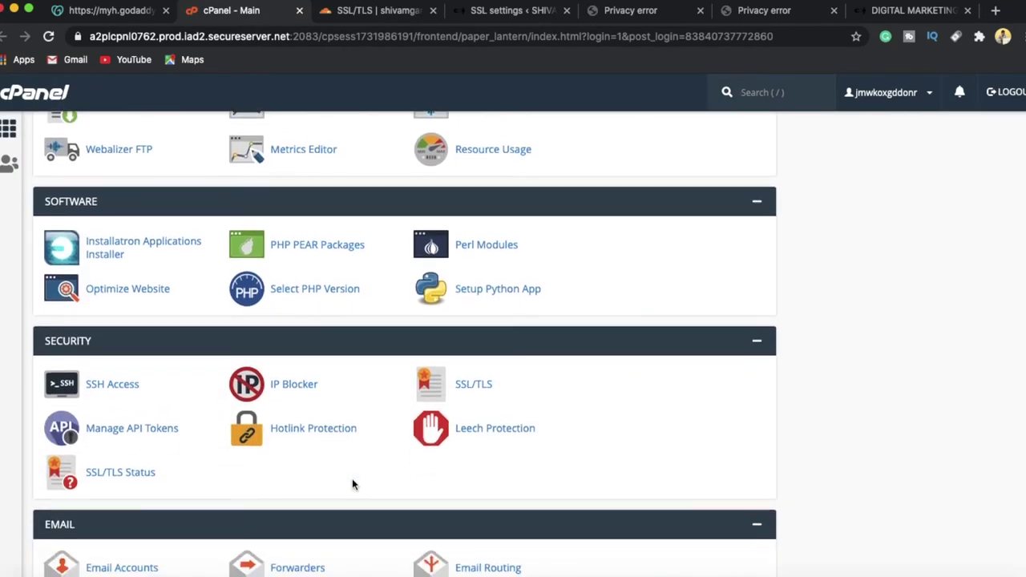
{"action": "left_click", "coordinate": [120, 474]}
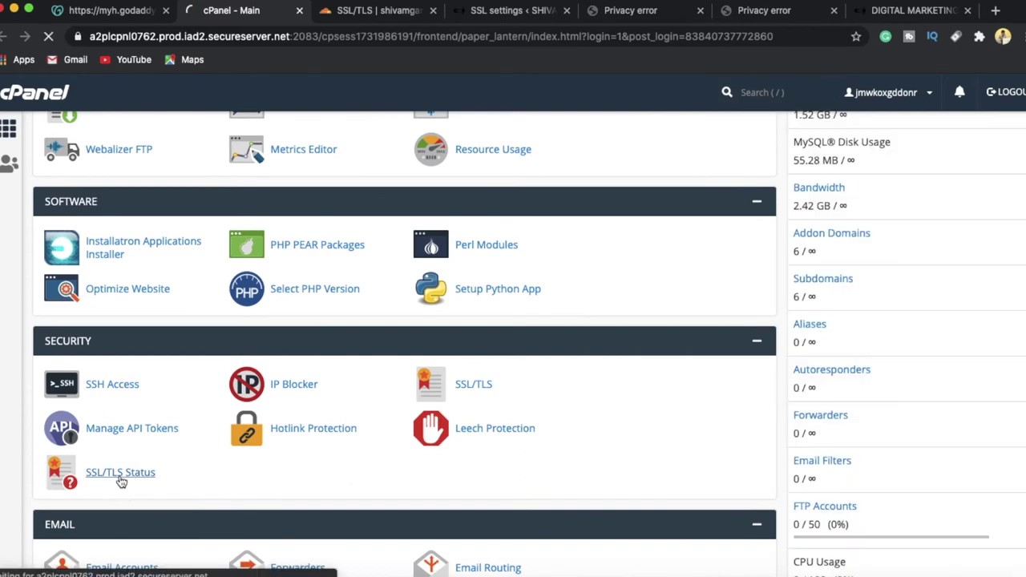
{"action": "left_click", "coordinate": [473, 384]}
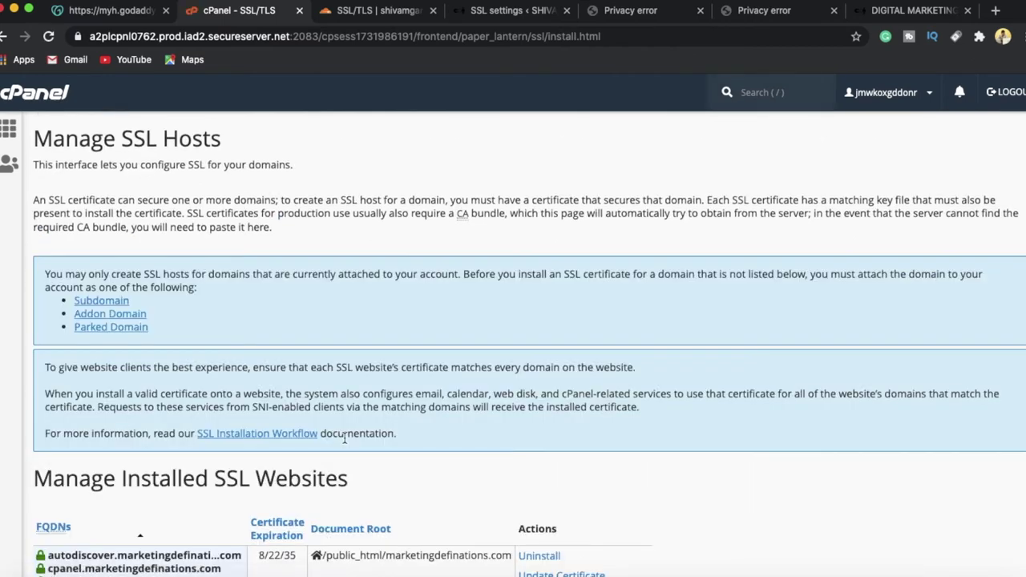
{"action": "scroll", "coordinate": [344, 436], "scroll_direction": "down", "scroll_amount": 5}
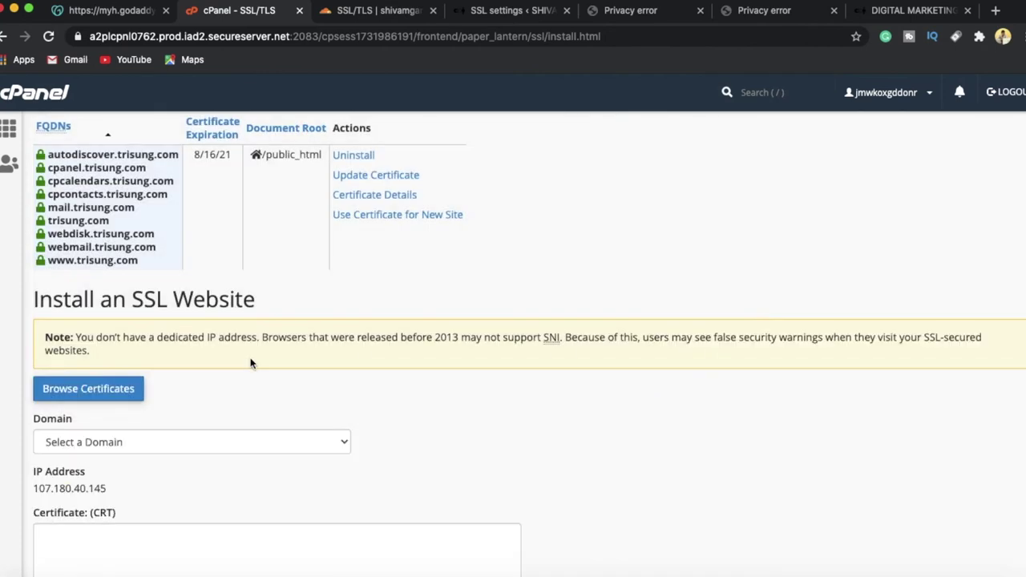
Choose the WordPress site's main .in domain, with its subdomains, as the target of the SSL installation
{"action": "left_click", "coordinate": [180, 442]}
{"action": "scroll", "coordinate": [180, 450], "scroll_direction": "down", "scroll_amount": 2}
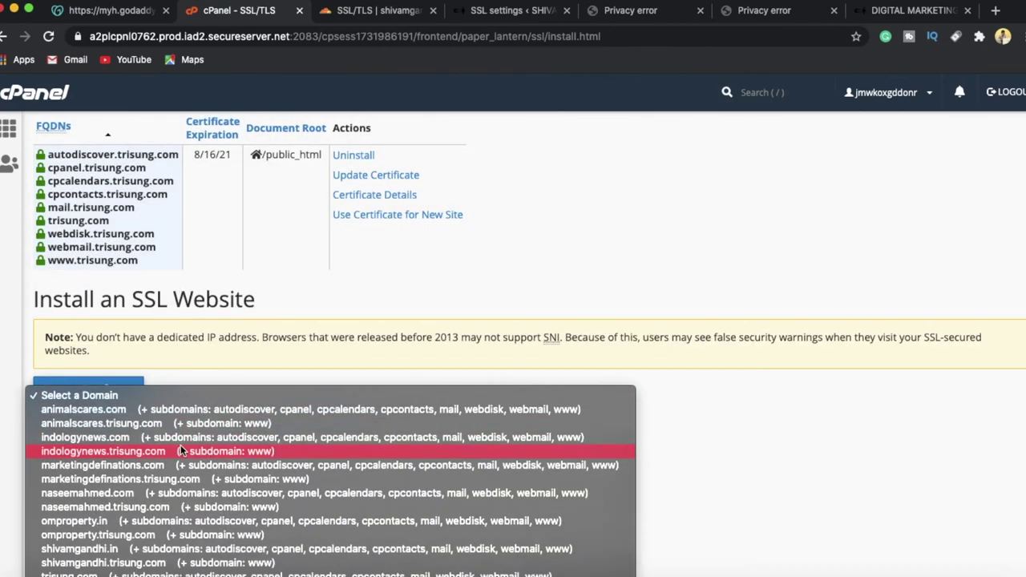
{"action": "left_click", "coordinate": [257, 551]}
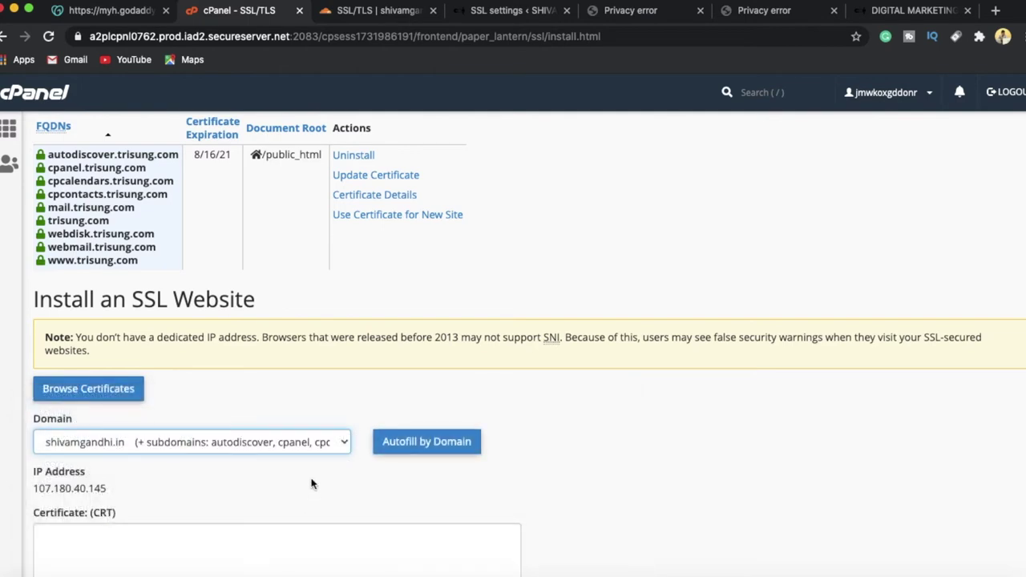
Copy the complete PEM origin certificate from Cloudflare and paste it into cPanel's Certificate (CRT) field, replacing any existing content
{"action": "scroll", "coordinate": [292, 436], "scroll_direction": "down", "scroll_amount": 3}
{"action": "left_click", "coordinate": [293, 415]}
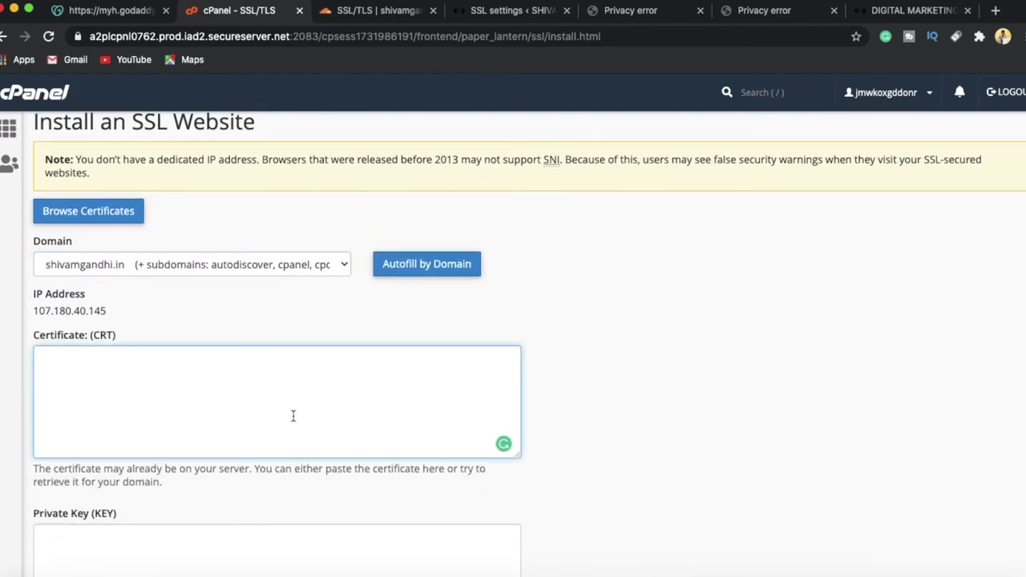
{"action": "scroll", "coordinate": [605, 537], "scroll_direction": "down", "scroll_amount": 1}
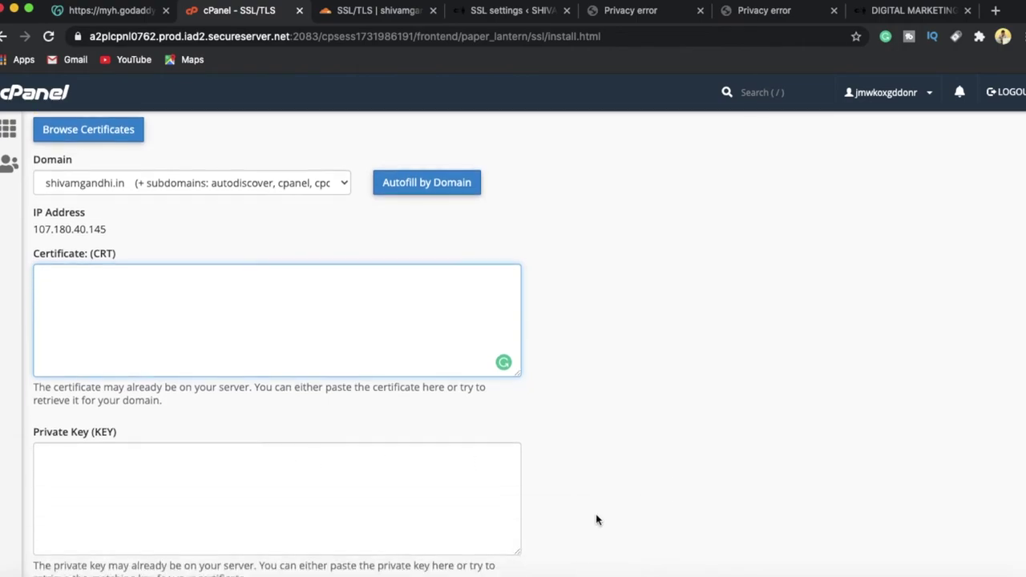
{"action": "left_click", "coordinate": [765, 557]}
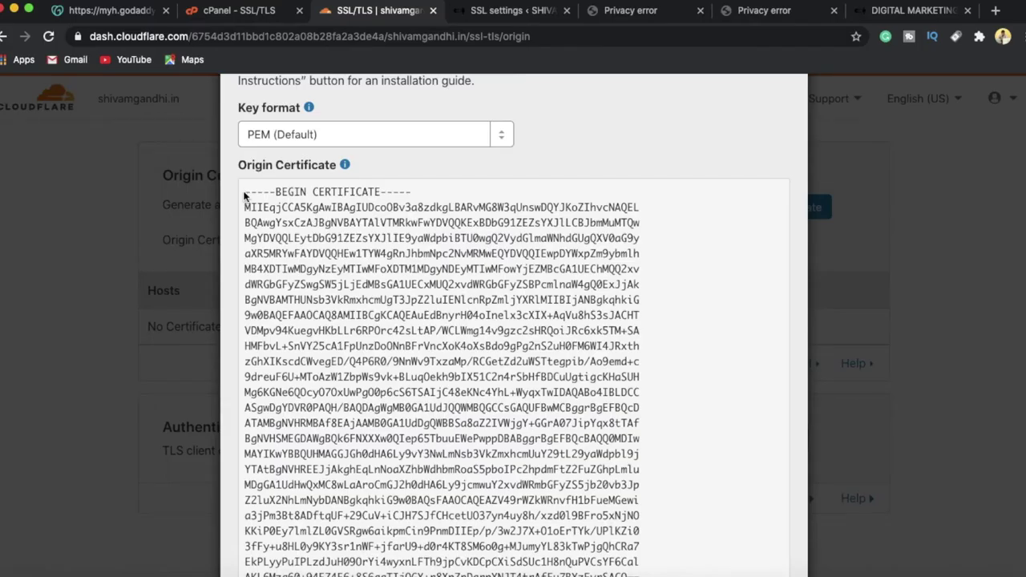
{"action": "left_click_drag", "start_coordinate": [245, 190], "coordinate": [405, 252]}
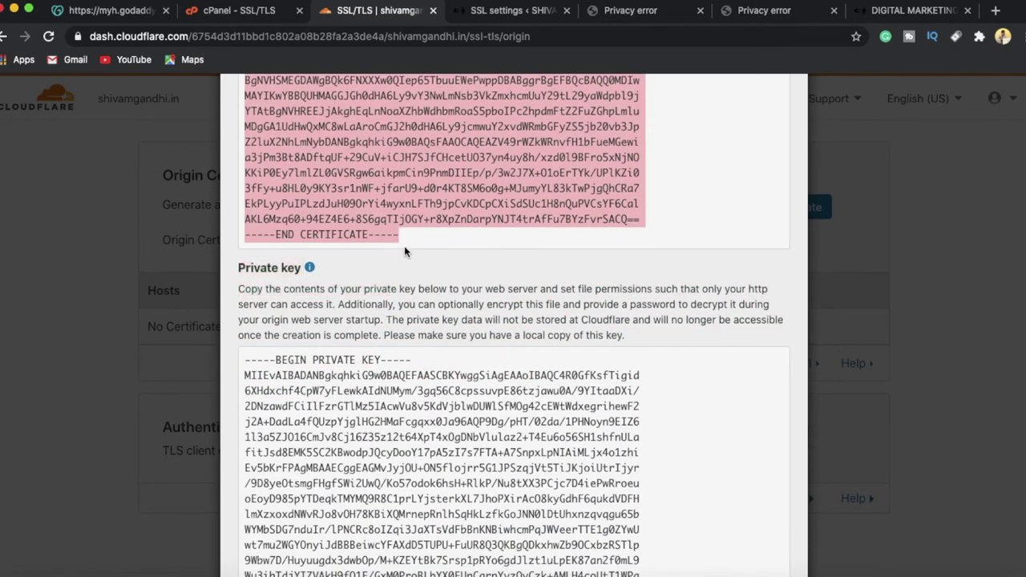
{"action": "left_click", "coordinate": [218, 12]}
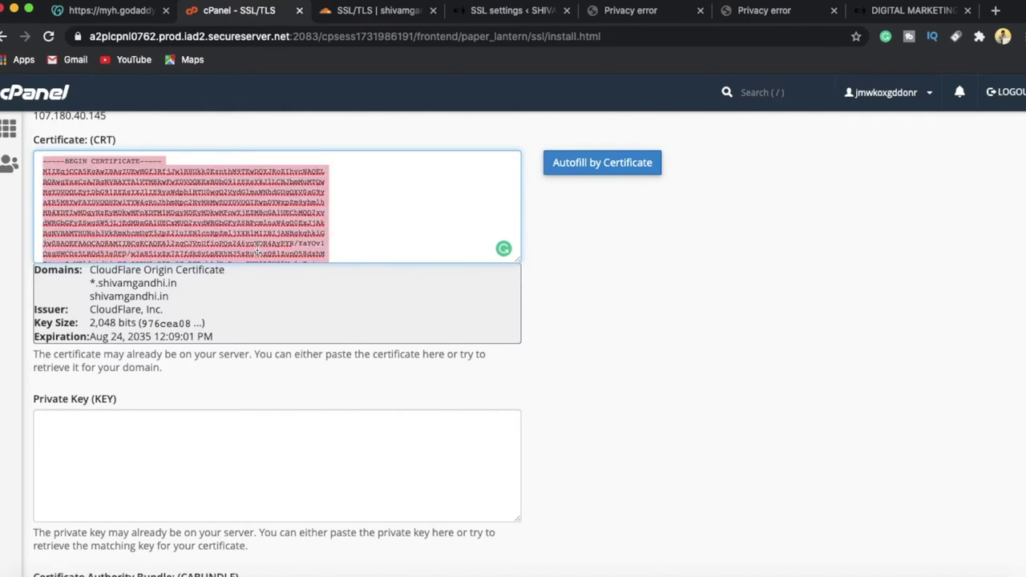
{"action": "key", "text": "super+v"}
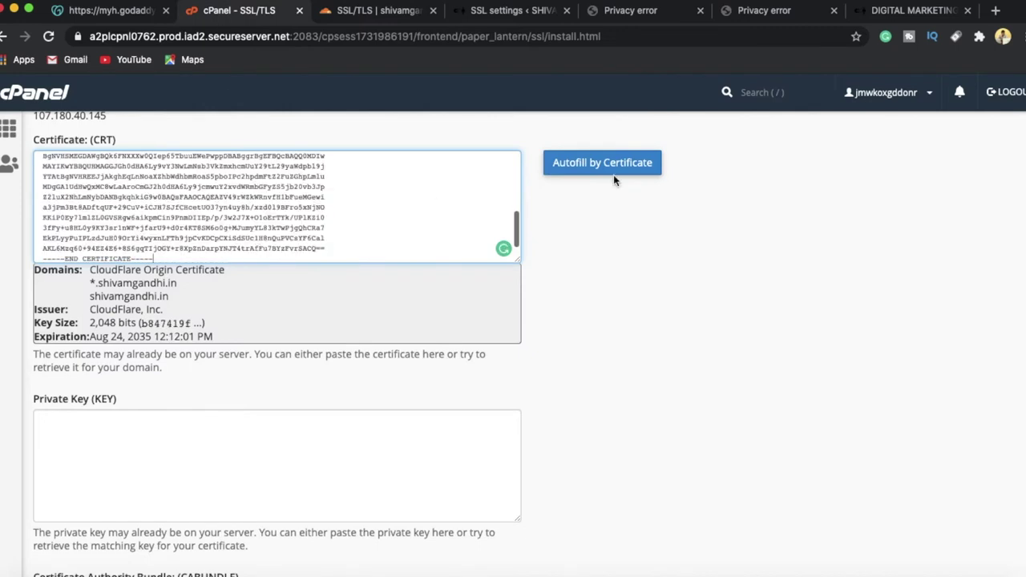
Copy the full private key from Cloudflare, including its BEGIN and END lines, and paste it into cPanel's Private Key (KEY) field
{"action": "left_click", "coordinate": [793, 13]}
{"action": "left_click", "coordinate": [649, 14]}
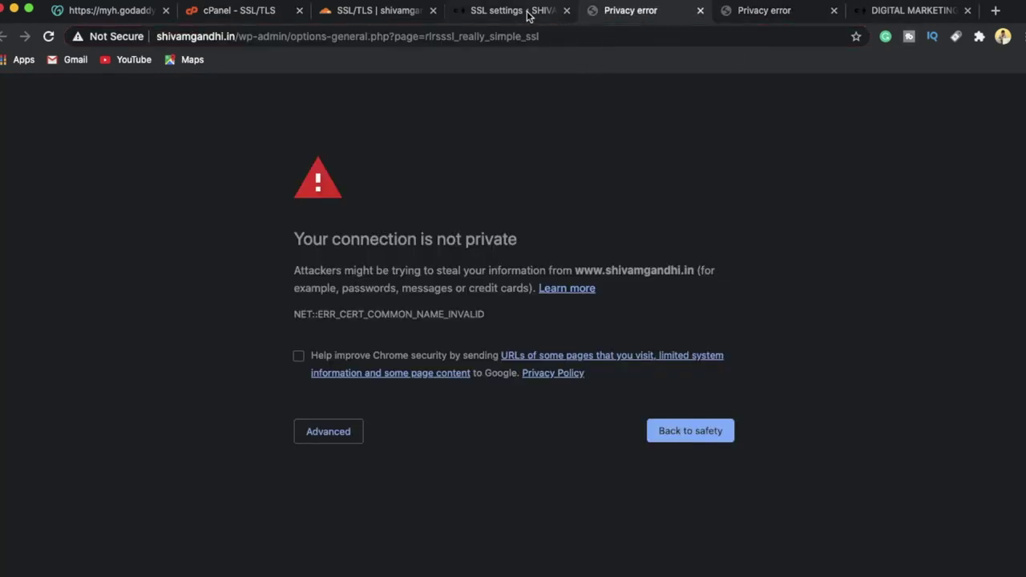
{"action": "left_click", "coordinate": [386, 12]}
{"action": "scroll", "coordinate": [305, 329], "scroll_direction": "down", "scroll_amount": 2}
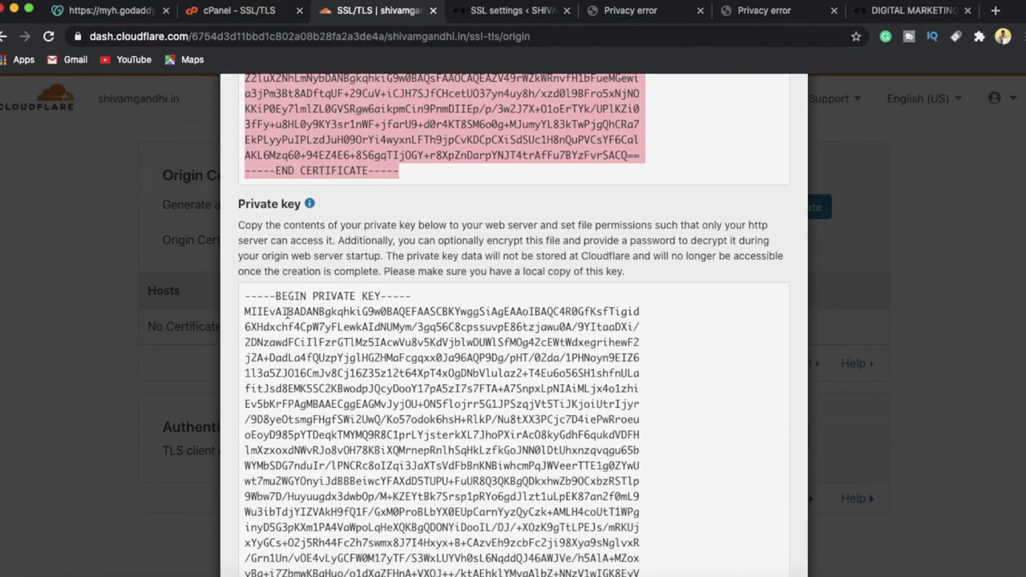
{"action": "left_click_drag", "start_coordinate": [246, 297], "coordinate": [418, 560]}
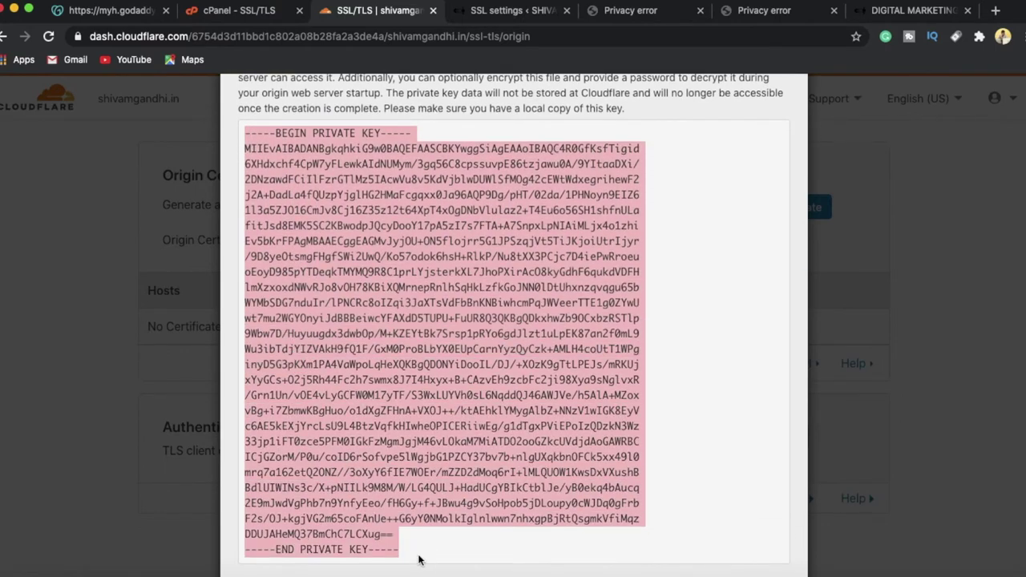
{"action": "left_click", "coordinate": [230, 11]}
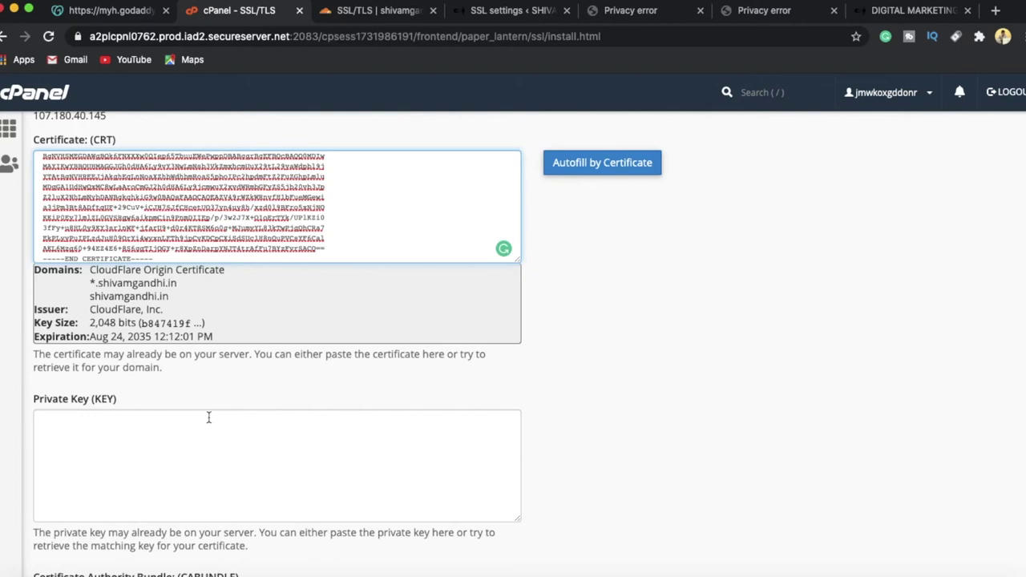
{"action": "left_click", "coordinate": [209, 442]}
{"action": "key", "text": "super+v"}
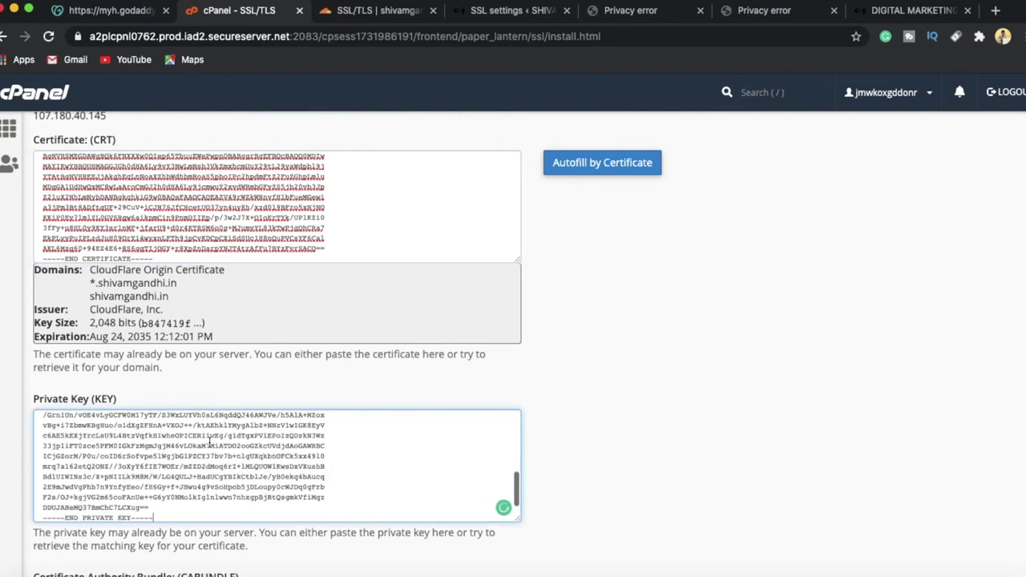
Copy the full Cloudflare Origin CA root certificate listed above the ECC Root section of Cloudflare's Managing Origin CA certificates article
{"action": "scroll", "coordinate": [472, 478], "scroll_direction": "down", "scroll_amount": 5}
{"action": "left_click", "coordinate": [308, 371]}
{"action": "left_click", "coordinate": [966, 561]}
{"action": "key", "text": "super+Tab"}
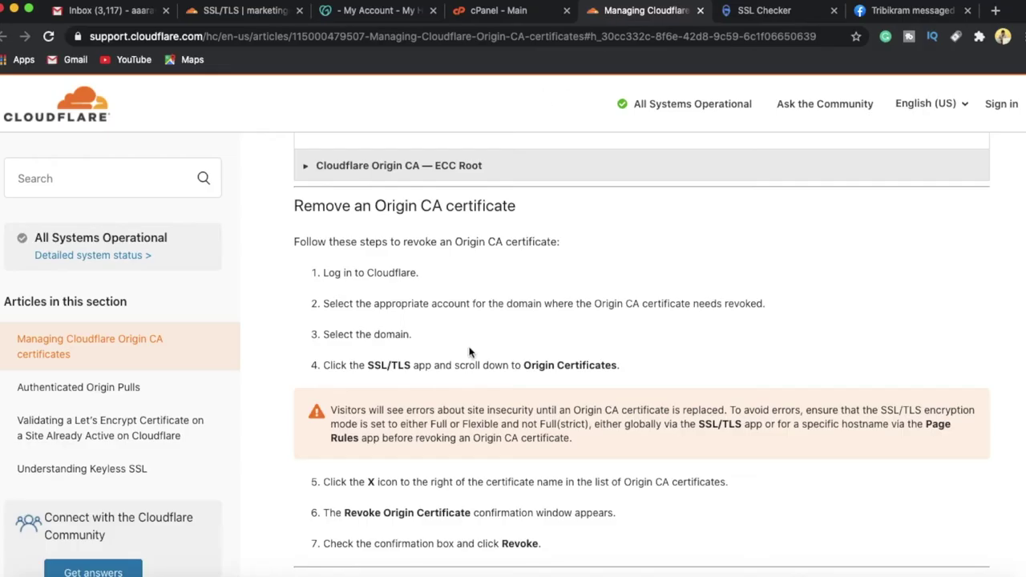
{"action": "scroll", "coordinate": [471, 353], "scroll_direction": "down", "scroll_amount": 3}
{"action": "scroll", "coordinate": [465, 364], "scroll_direction": "up", "scroll_amount": 10}
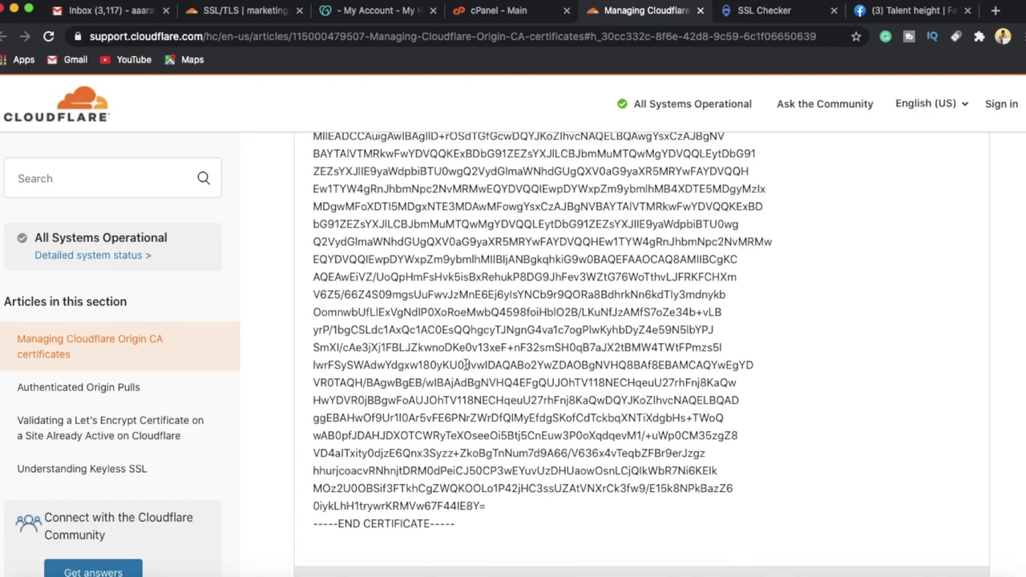
{"action": "left_click_drag", "start_coordinate": [313, 176], "coordinate": [491, 388]}
{"action": "scroll", "coordinate": [424, 366], "scroll_direction": "up", "scroll_amount": 3}
{"action": "scroll", "coordinate": [436, 493], "scroll_direction": "down", "scroll_amount": 5}
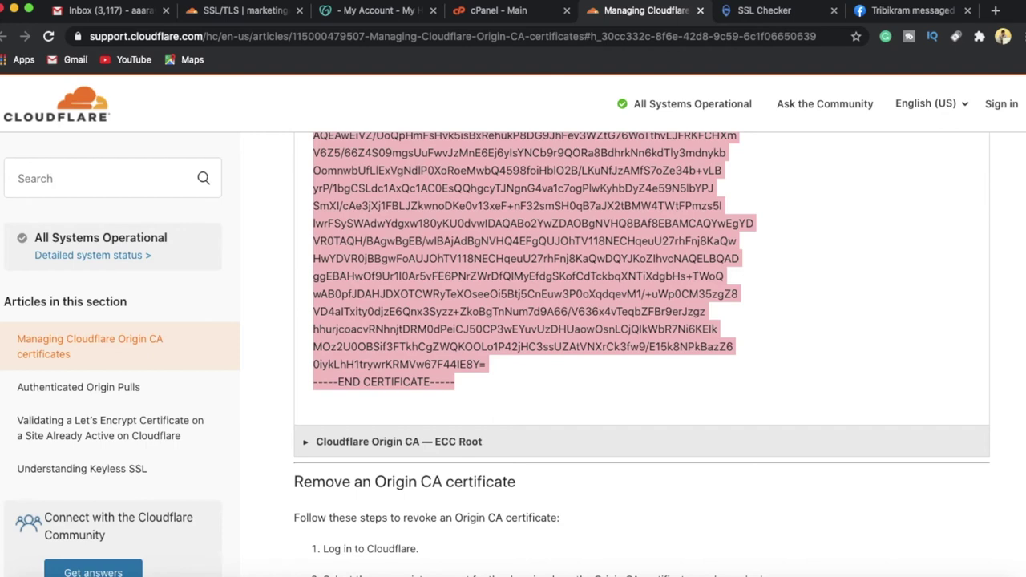
Paste the root certificate into cPanel's Certificate Authority Bundle (CABUNDLE) field, install the certificate and review the installed SSL websites
{"action": "left_click", "coordinate": [13, 11]}
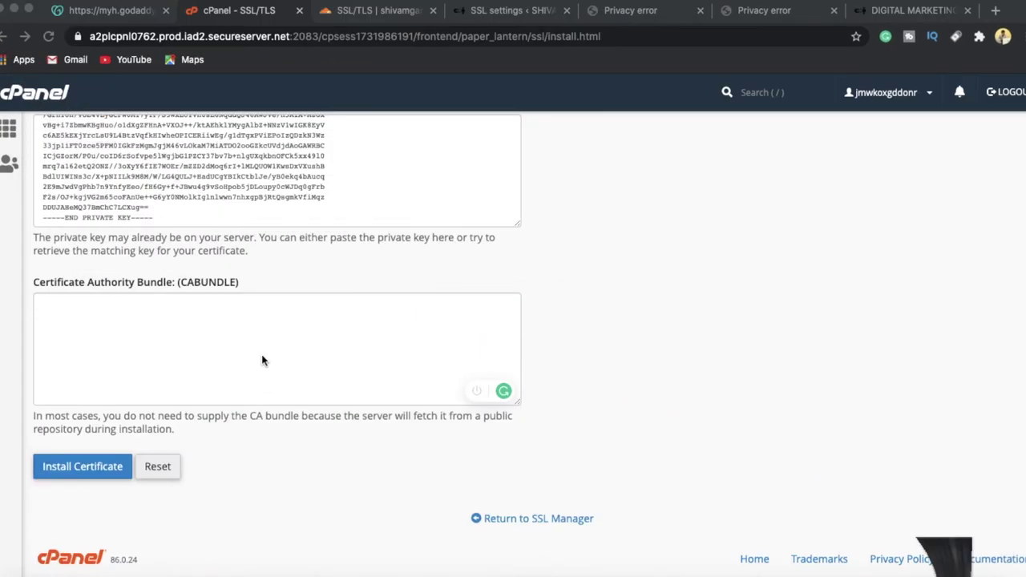
{"action": "left_click", "coordinate": [244, 362]}
{"action": "key", "text": "super+v"}
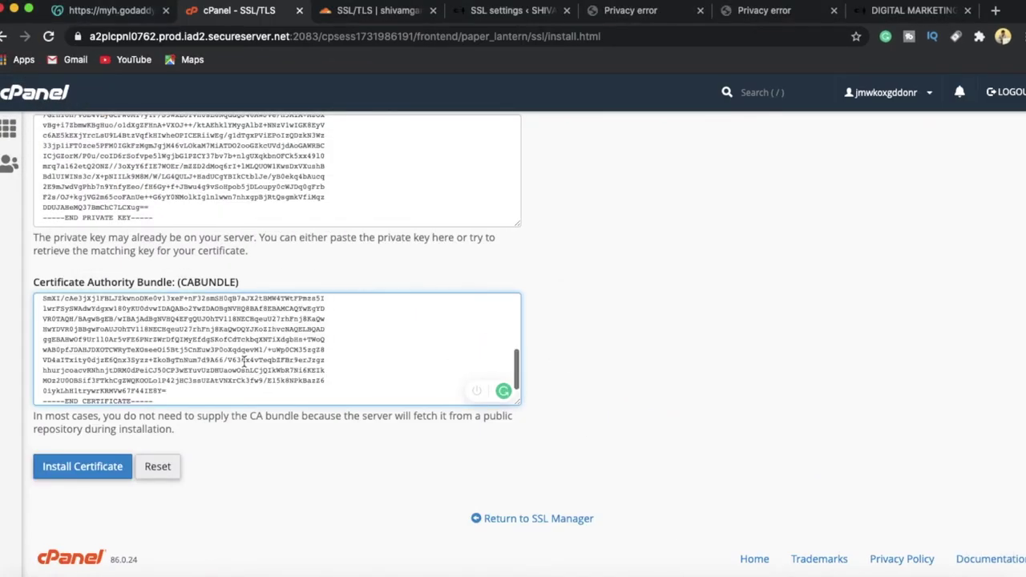
{"action": "left_click", "coordinate": [94, 465]}
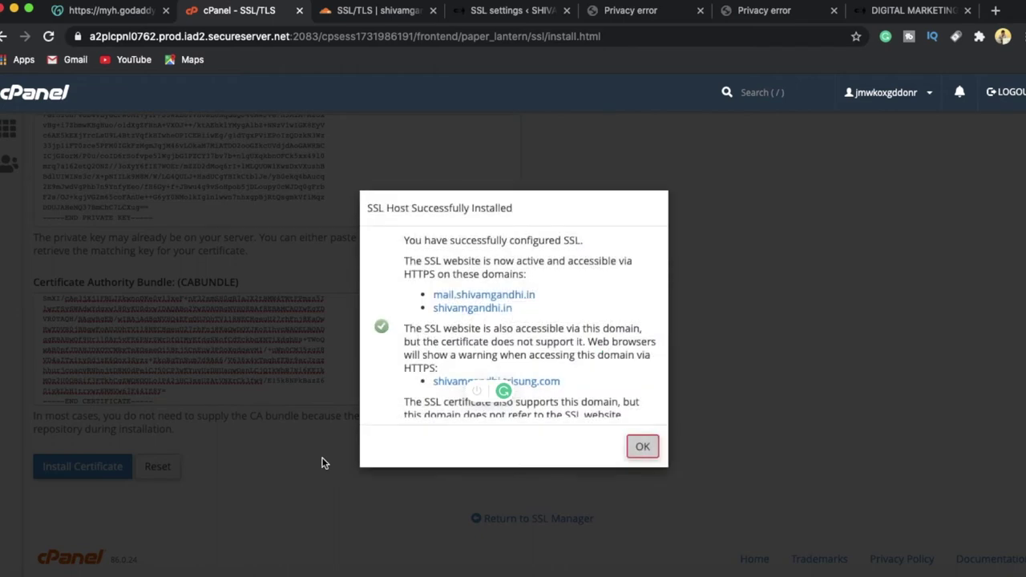
{"action": "left_click", "coordinate": [644, 446]}
{"action": "scroll", "coordinate": [596, 425], "scroll_direction": "down", "scroll_amount": 15}
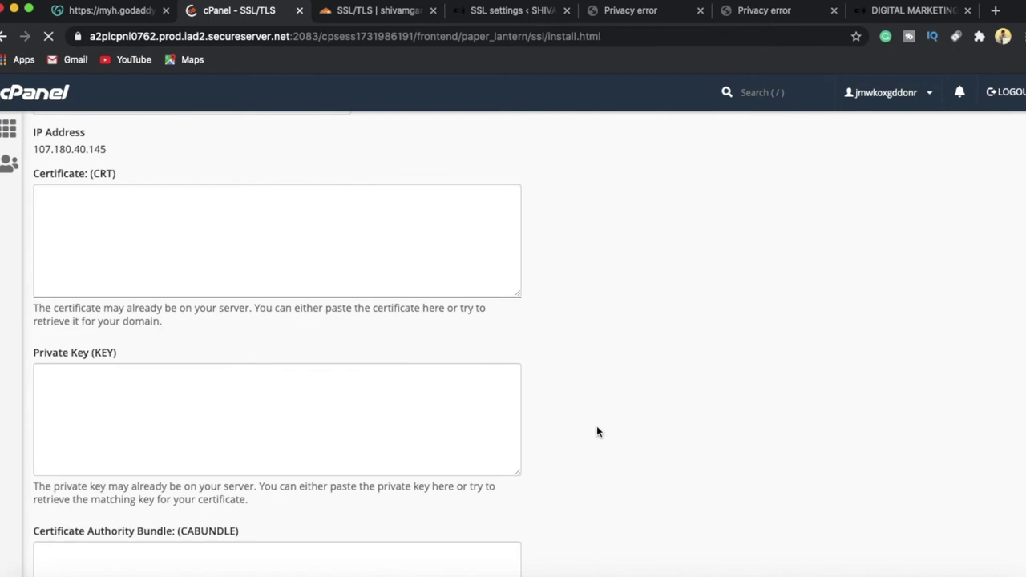
{"action": "scroll", "coordinate": [597, 431], "scroll_direction": "down", "scroll_amount": 5}
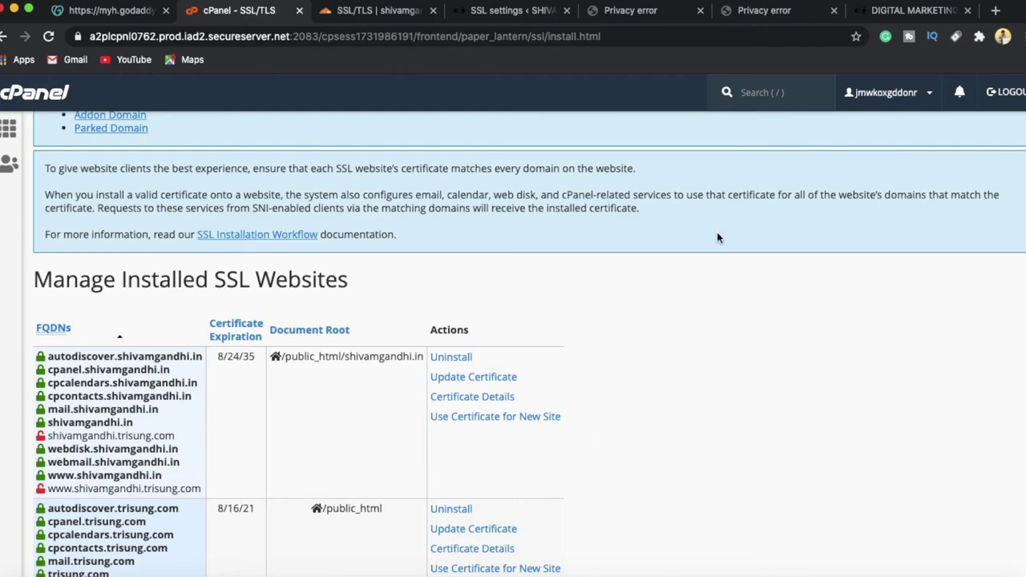
Return to the Really Simple SSL settings in the WordPress admin and reload the page over HTTPS
{"action": "left_click", "coordinate": [916, 11]}
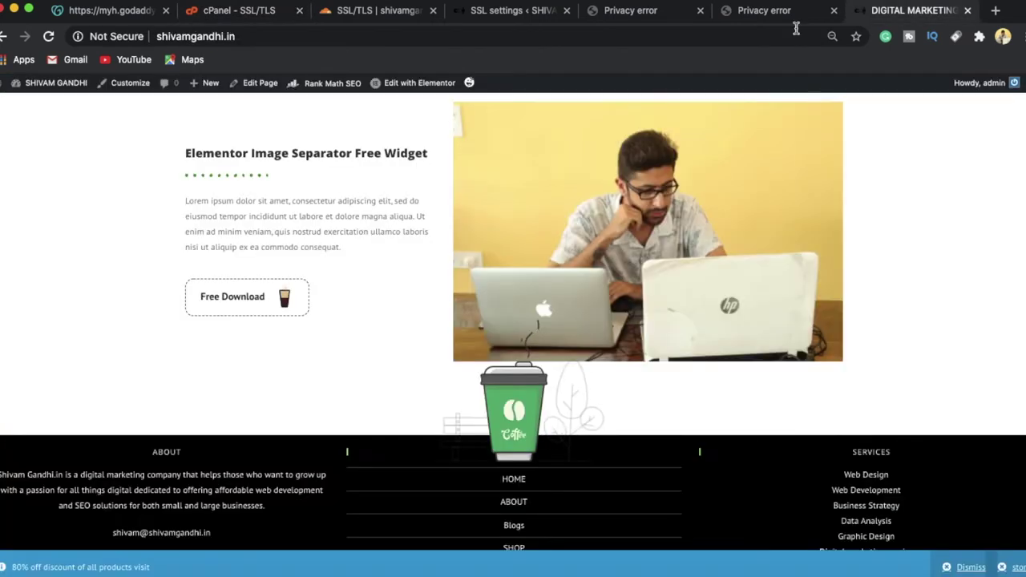
{"action": "left_click", "coordinate": [503, 11]}
{"action": "left_click", "coordinate": [241, 120]}
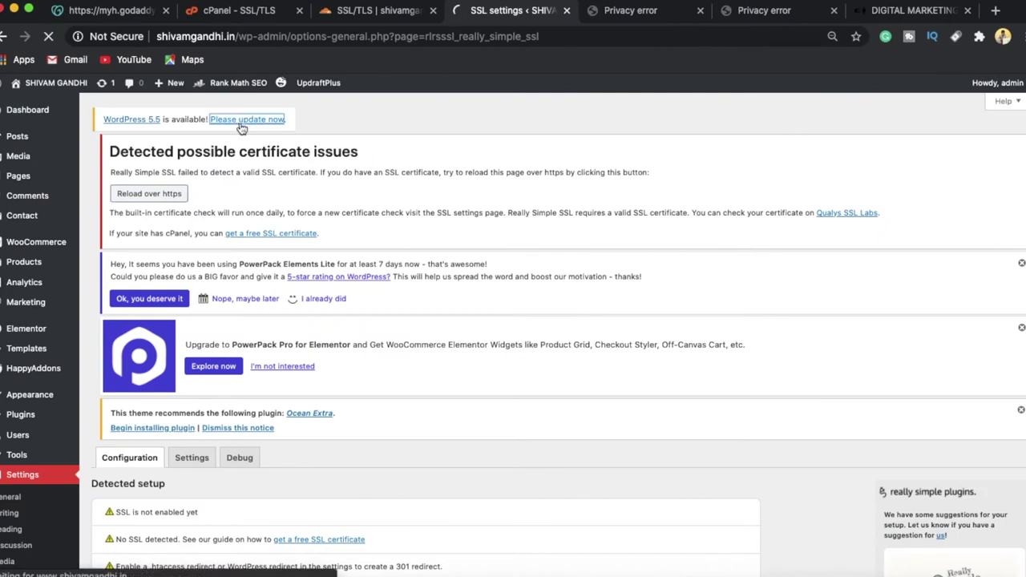
{"action": "left_click", "coordinate": [149, 194]}
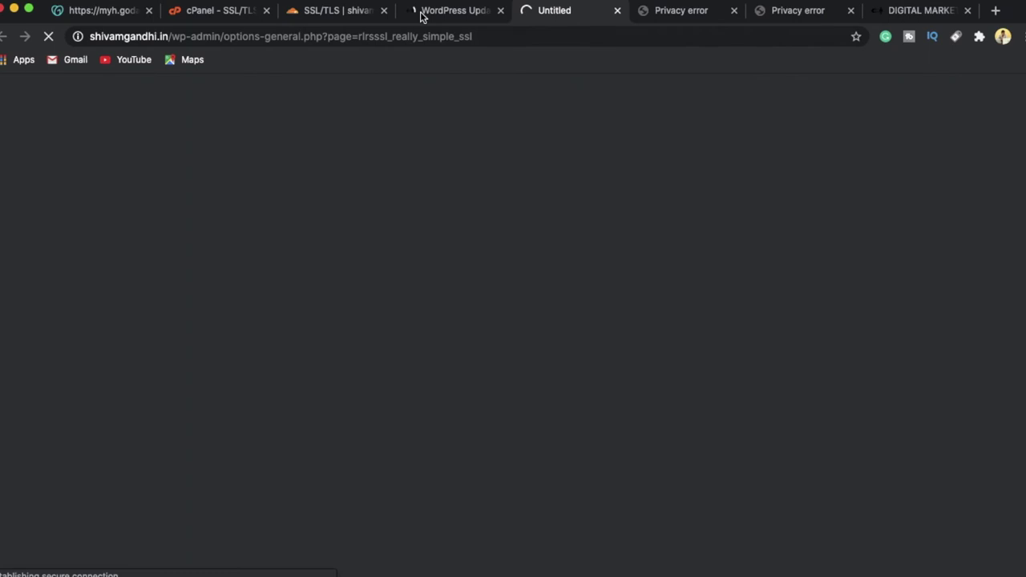
Reload the WordPress Updates page over HTTPS, check how the secure page loads and close the extra tabs
{"action": "left_click", "coordinate": [411, 14]}
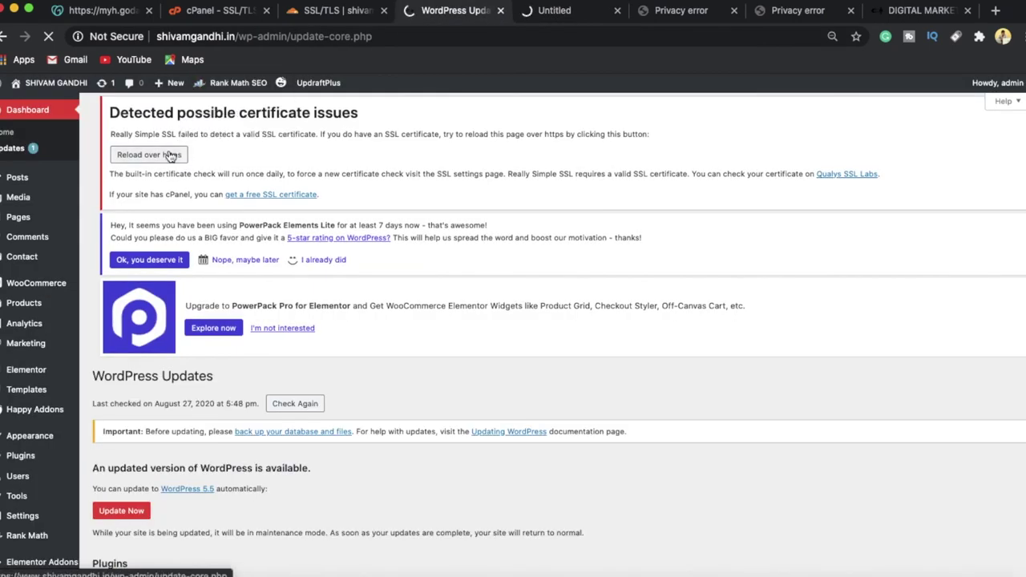
{"action": "left_click", "coordinate": [149, 155]}
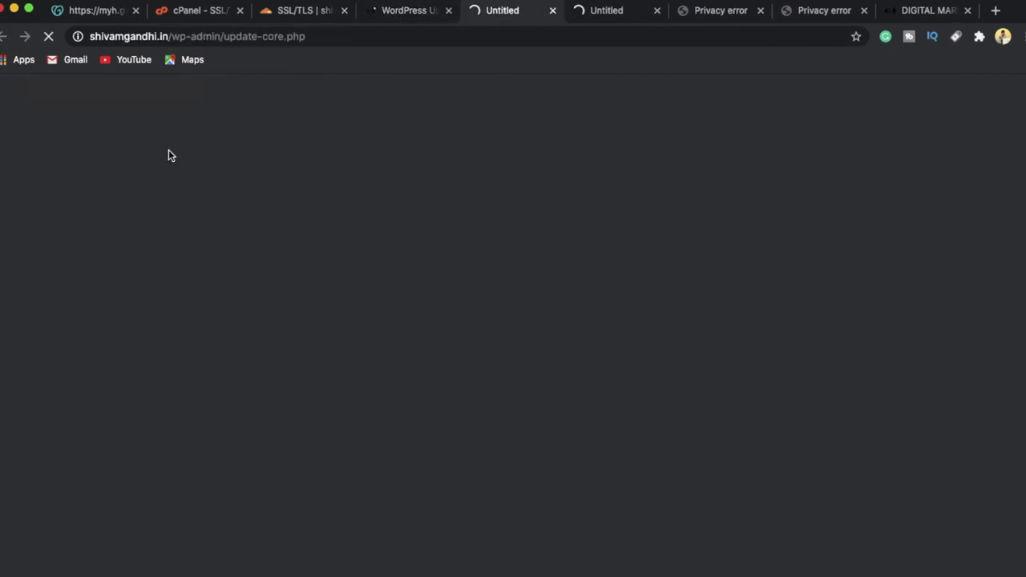
{"action": "left_click", "coordinate": [657, 11]}
{"action": "left_click", "coordinate": [422, 16]}
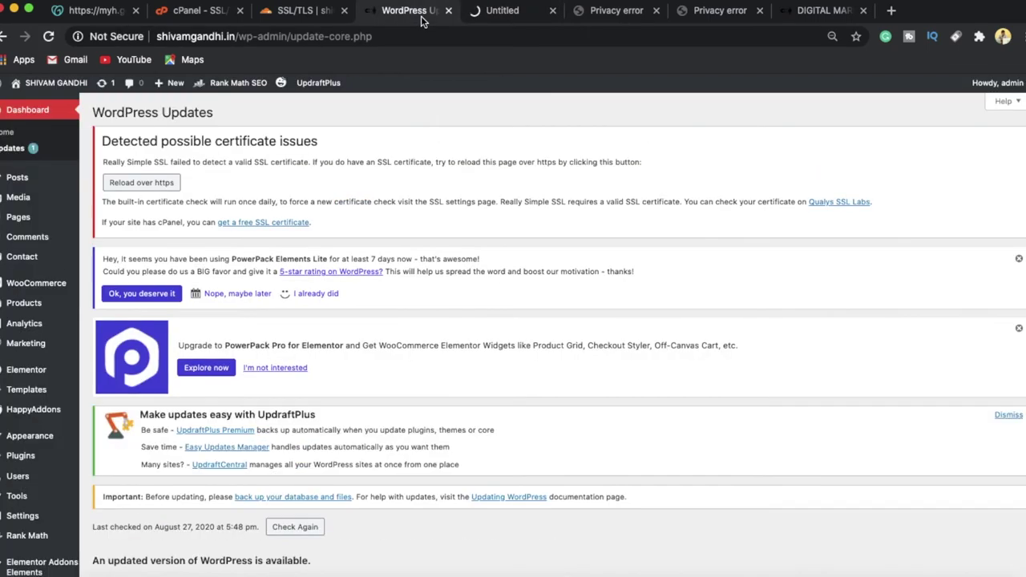
{"action": "left_click", "coordinate": [503, 11]}
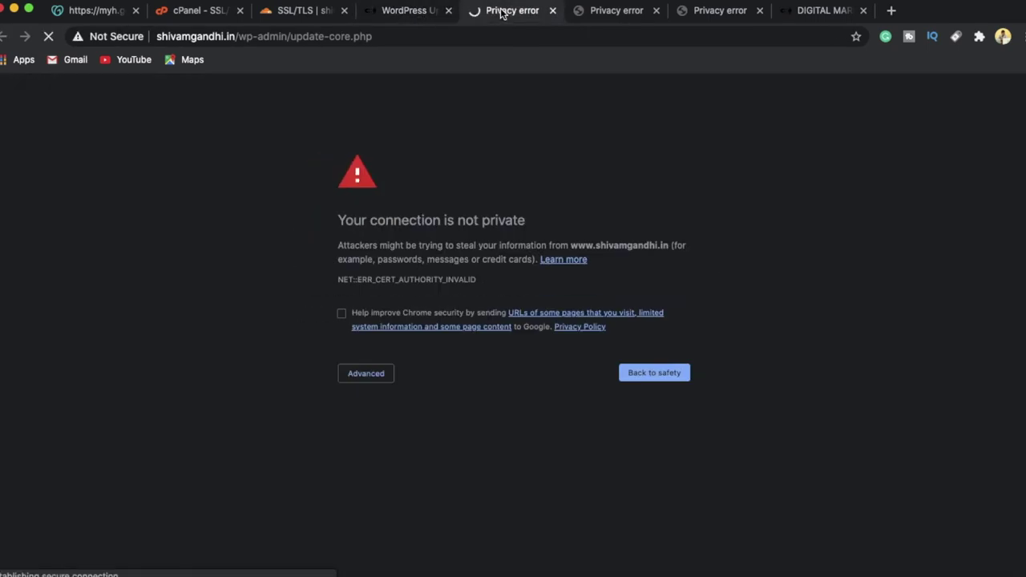
{"action": "left_click", "coordinate": [553, 10]}
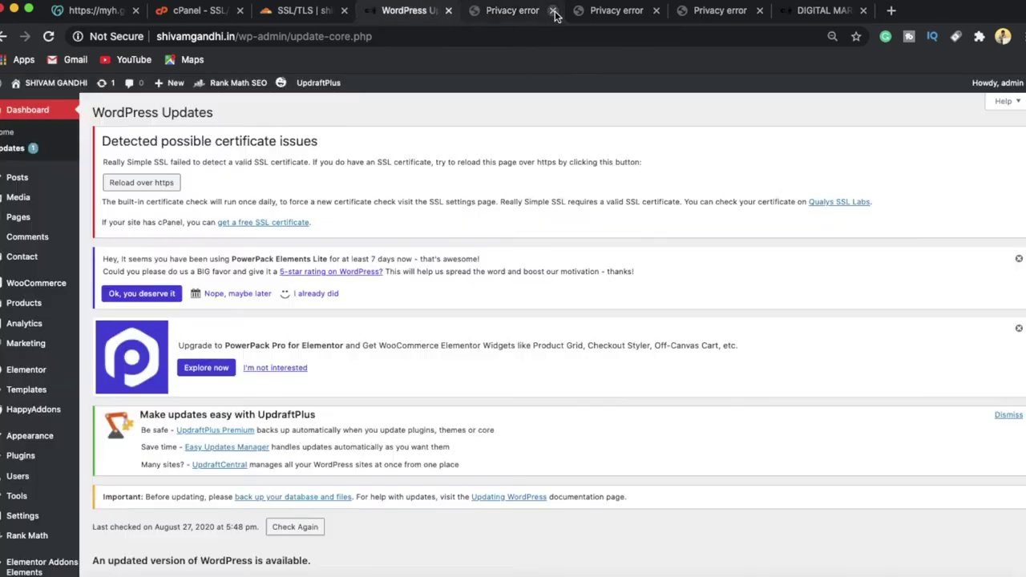
{"action": "left_click", "coordinate": [553, 10]}
{"action": "scroll", "coordinate": [513, 320], "scroll_direction": "down", "scroll_amount": 3}
Switch to Cloudflare, close the finished origin certificate dialog and open the SSL/TLS Overview with the encryption modes
{"action": "left_click", "coordinate": [377, 10]}
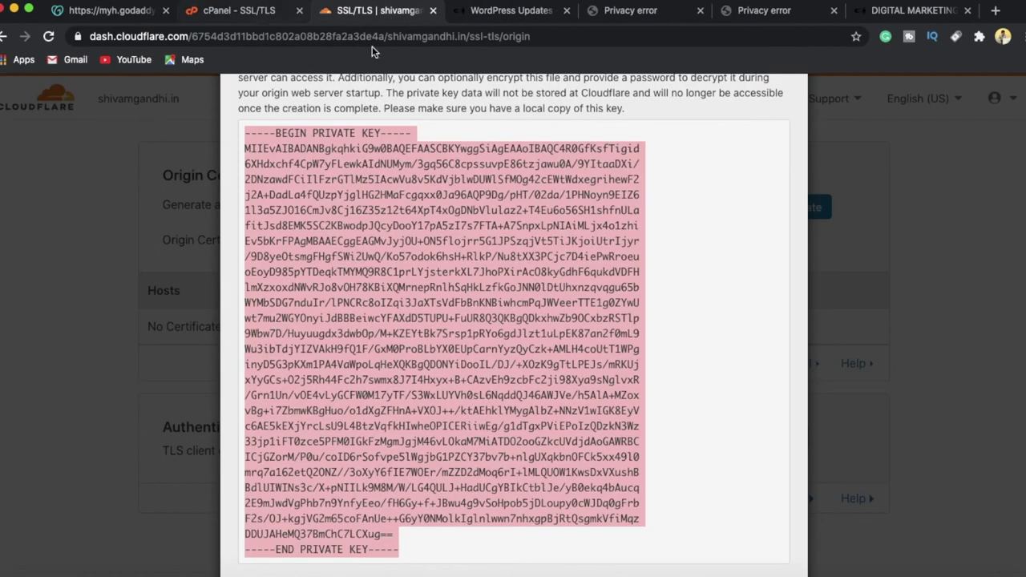
{"action": "scroll", "coordinate": [837, 296], "scroll_direction": "down", "scroll_amount": 3}
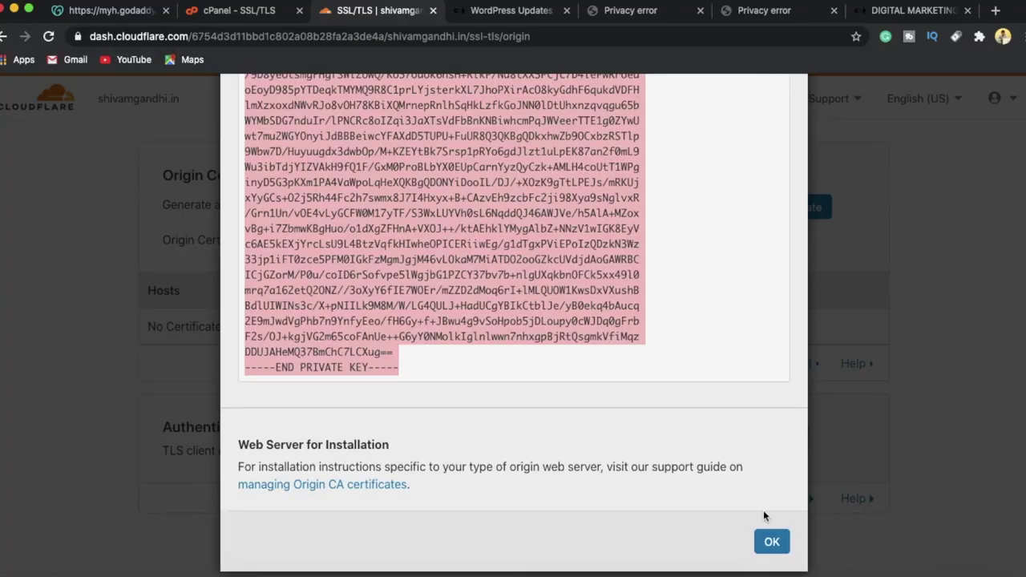
{"action": "left_click", "coordinate": [776, 549]}
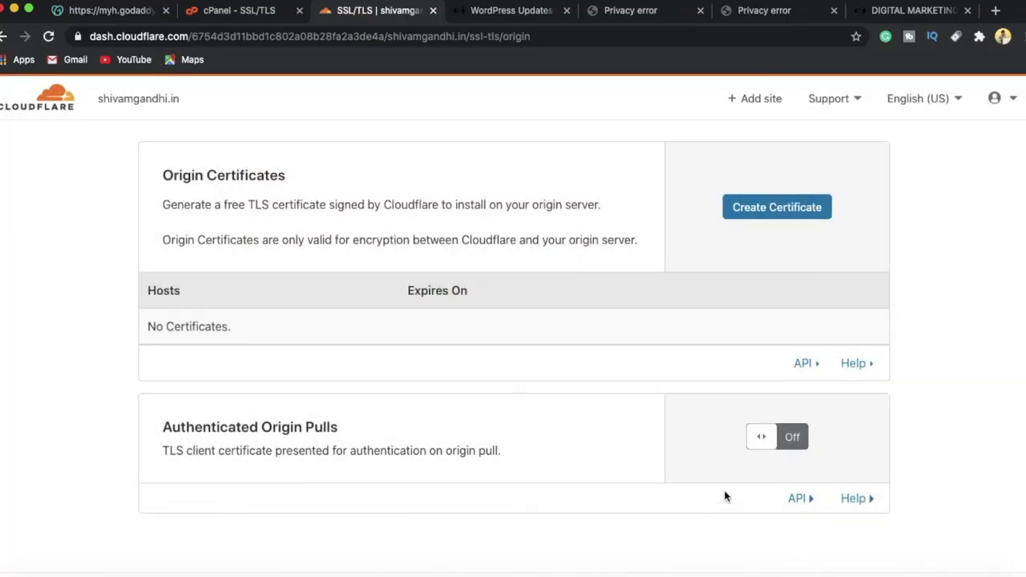
{"action": "left_click", "coordinate": [510, 10]}
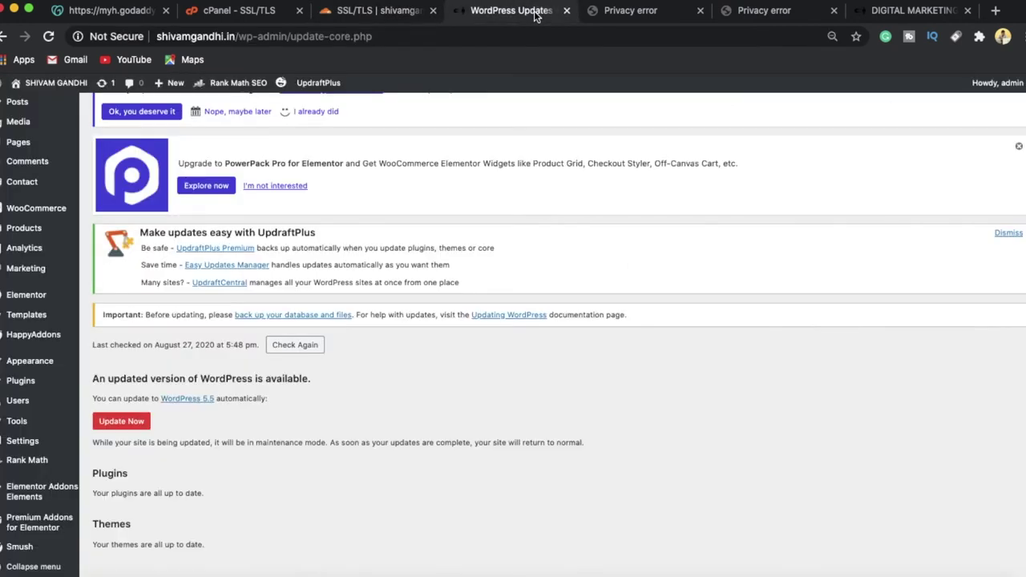
{"action": "left_click", "coordinate": [380, 8]}
{"action": "scroll", "coordinate": [337, 231], "scroll_direction": "up", "scroll_amount": 2}
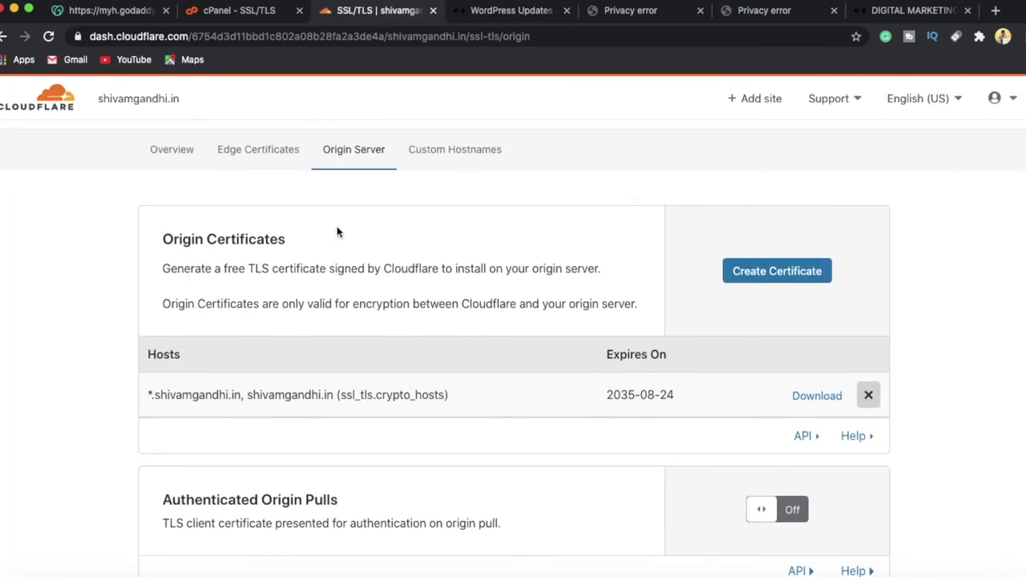
{"action": "left_click", "coordinate": [190, 149]}
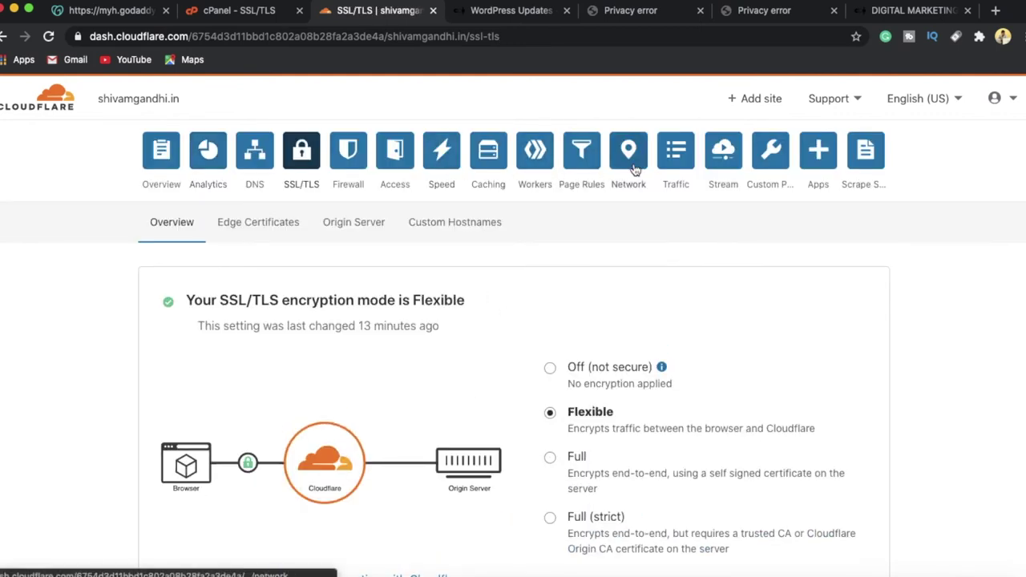
Start a new Cloudflare page rule whose URL pattern is the site's www domain followed by /*
{"action": "left_click", "coordinate": [580, 160]}
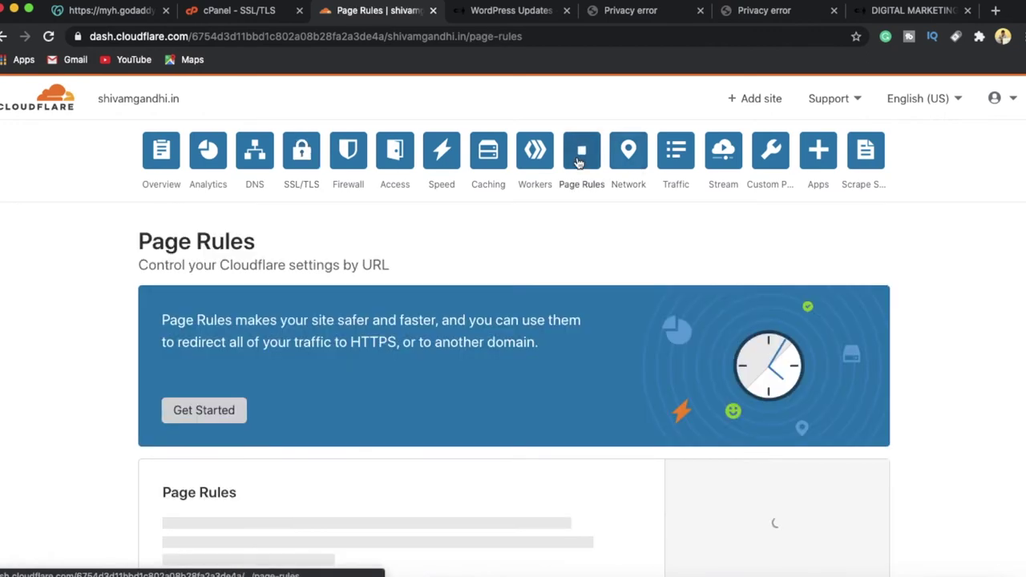
{"action": "scroll", "coordinate": [703, 383], "scroll_direction": "down", "scroll_amount": 5}
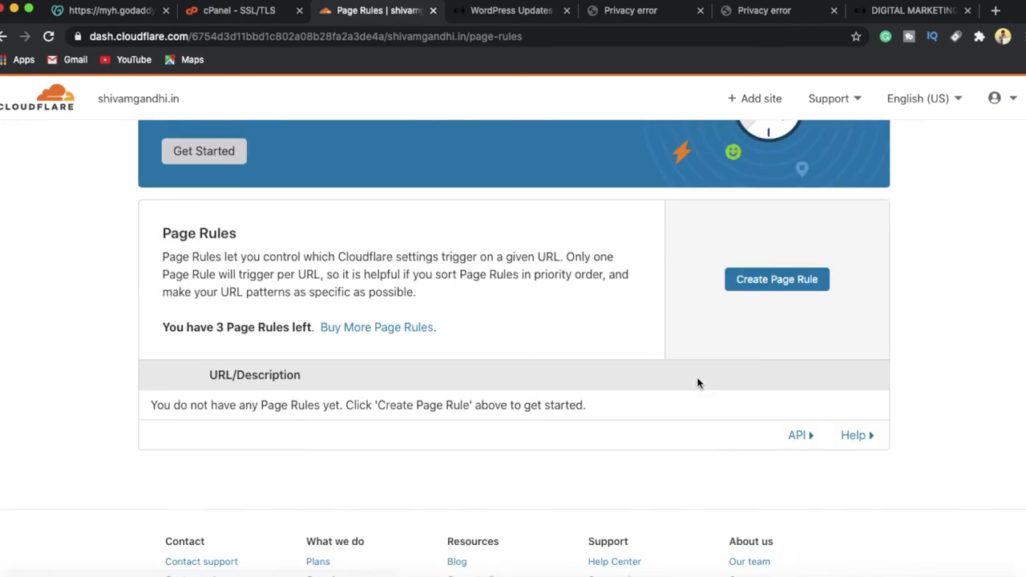
{"action": "left_click", "coordinate": [799, 233]}
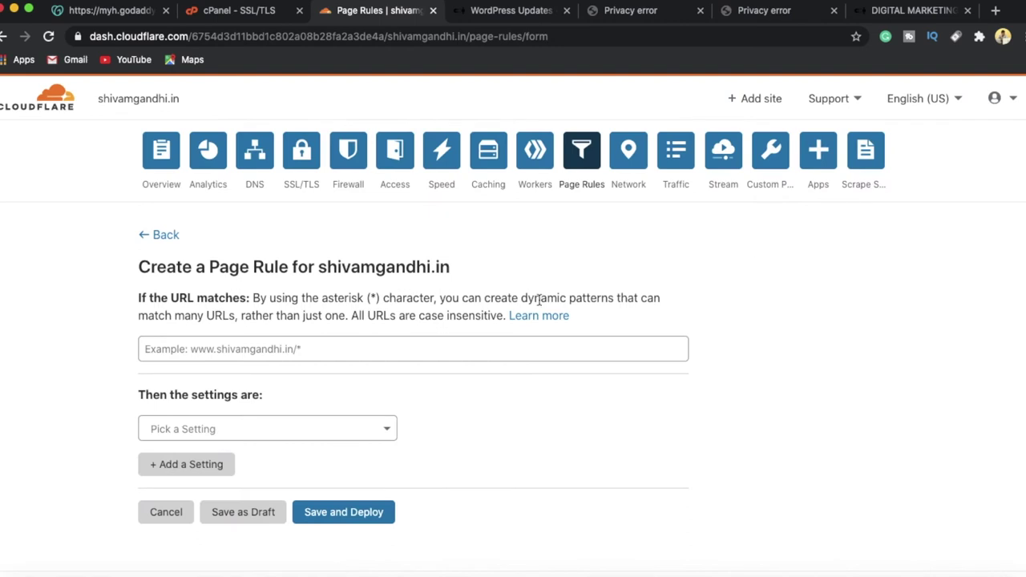
{"action": "left_click", "coordinate": [322, 354]}
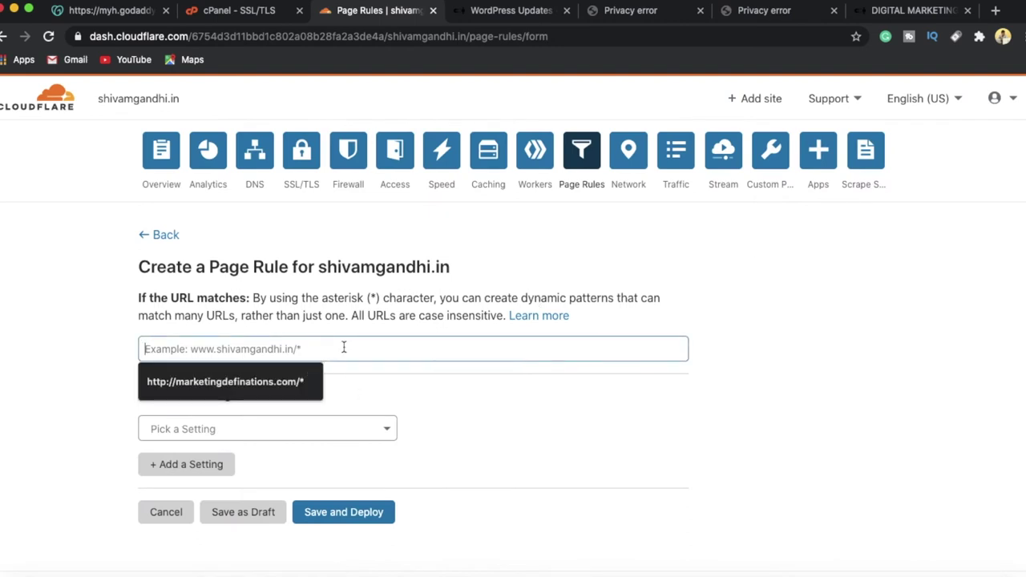
{"action": "left_click", "coordinate": [223, 390]}
{"action": "left_click_drag", "start_coordinate": [176, 349], "coordinate": [127, 347]}
{"action": "key", "text": "BackSpace"}
{"action": "type", "text": "www.marketingdefinations.com/*"}
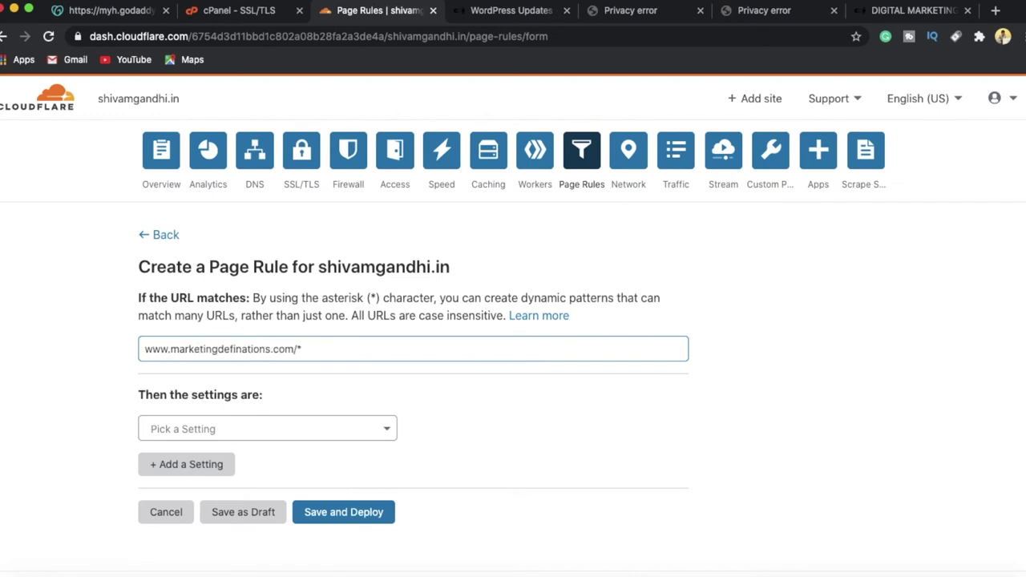
{"action": "double_click", "coordinate": [204, 350]}
{"action": "type", "text": "shiv"}
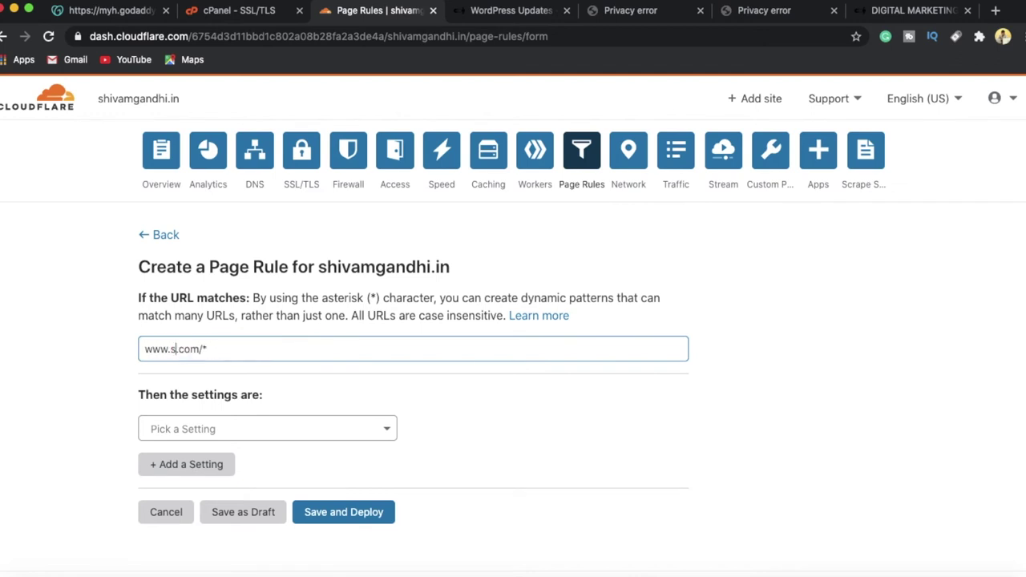
{"action": "type", "text": "amgandhi"}
{"action": "double_click", "coordinate": [247, 350]}
{"action": "type", "text": "in"}
Set the page rule to Always Use HTTPS, then save and deploy it
{"action": "left_click", "coordinate": [281, 427]}
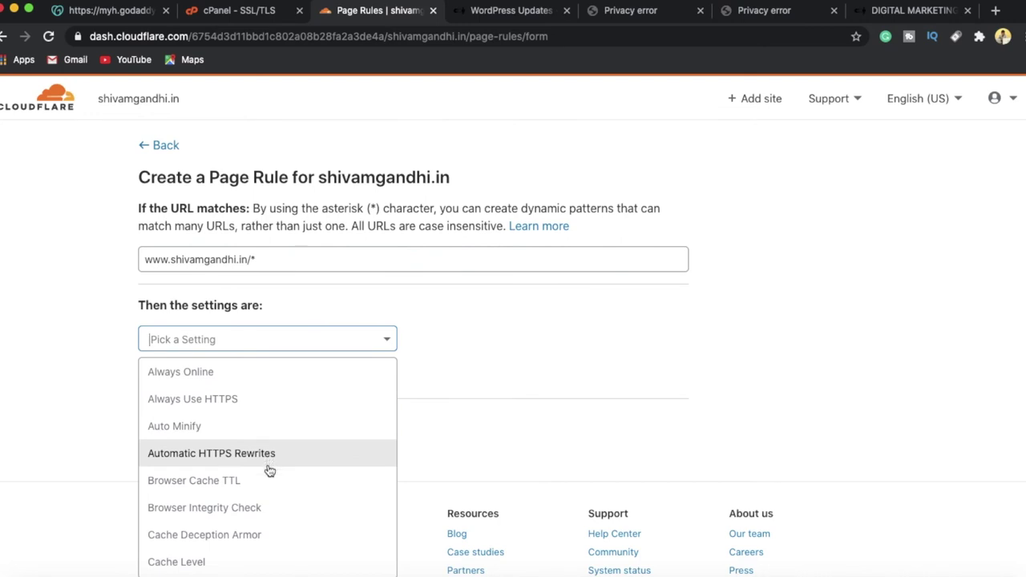
{"action": "left_click", "coordinate": [273, 407]}
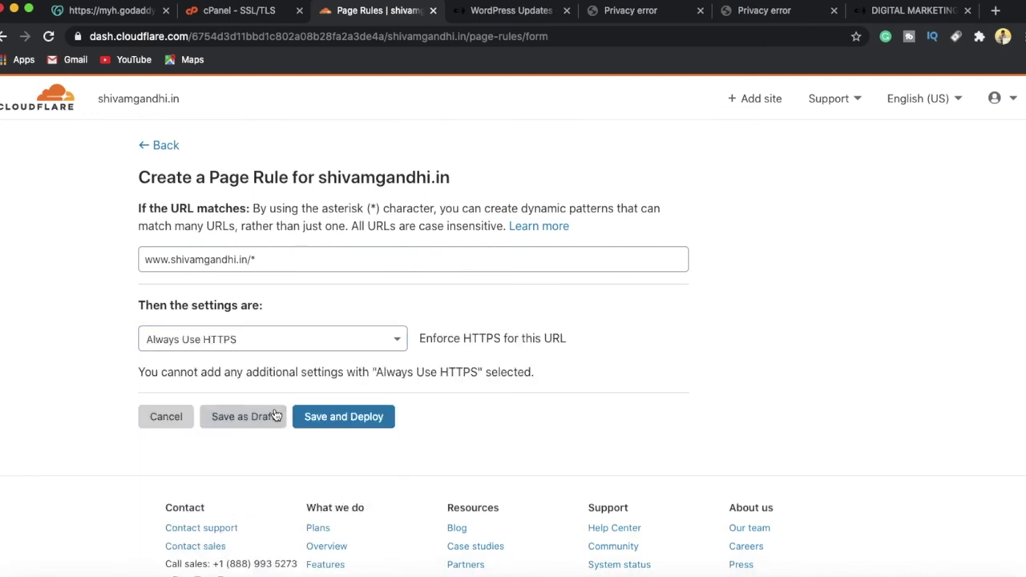
{"action": "left_click", "coordinate": [333, 430]}
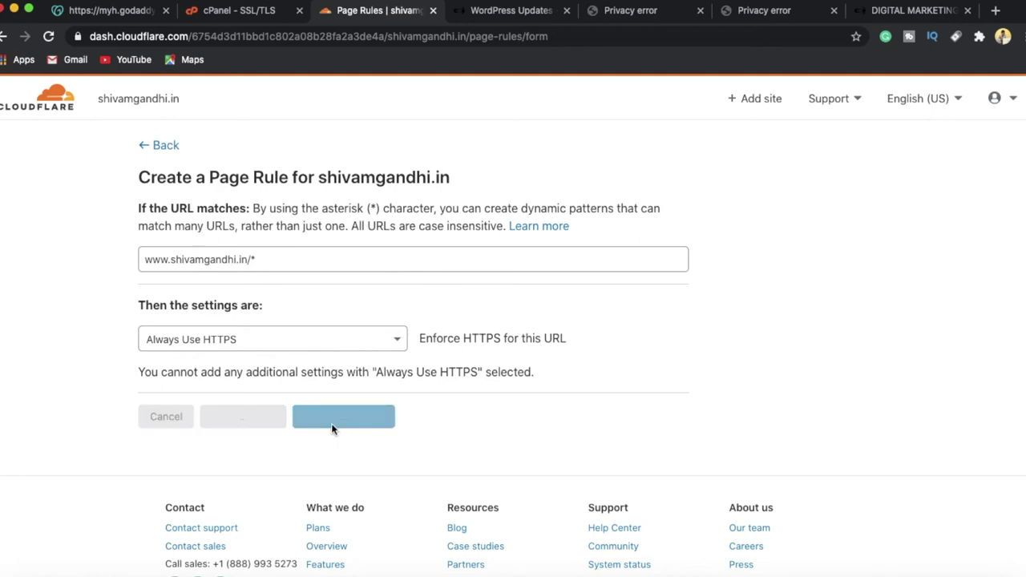
{"action": "scroll", "coordinate": [325, 449], "scroll_direction": "down", "scroll_amount": 5}
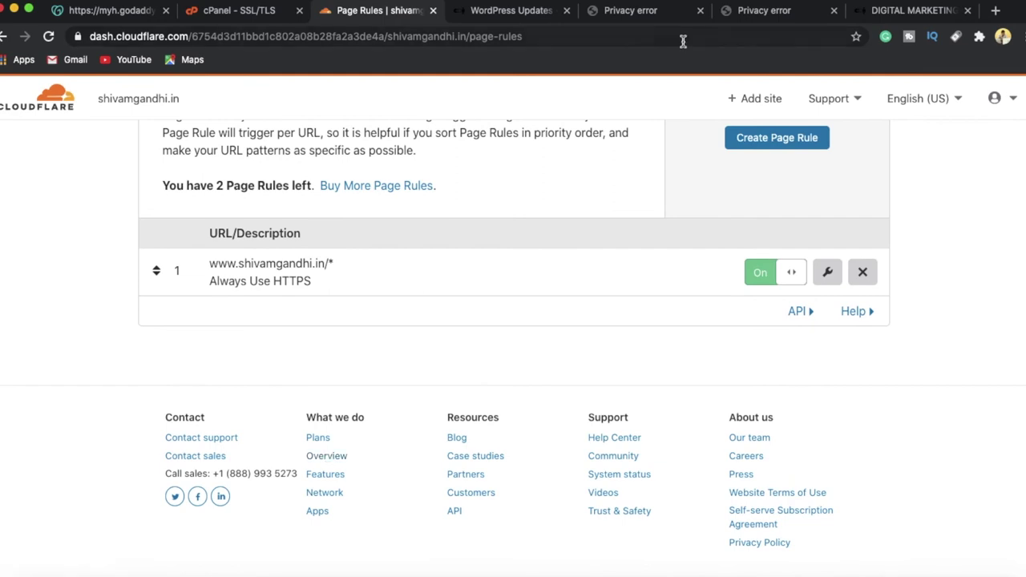
Reload the WordPress Updates page over HTTPS again to test the secure connection, closing one leftover privacy error page
{"action": "left_click", "coordinate": [507, 12]}
{"action": "scroll", "coordinate": [201, 133], "scroll_direction": "up", "scroll_amount": 5}
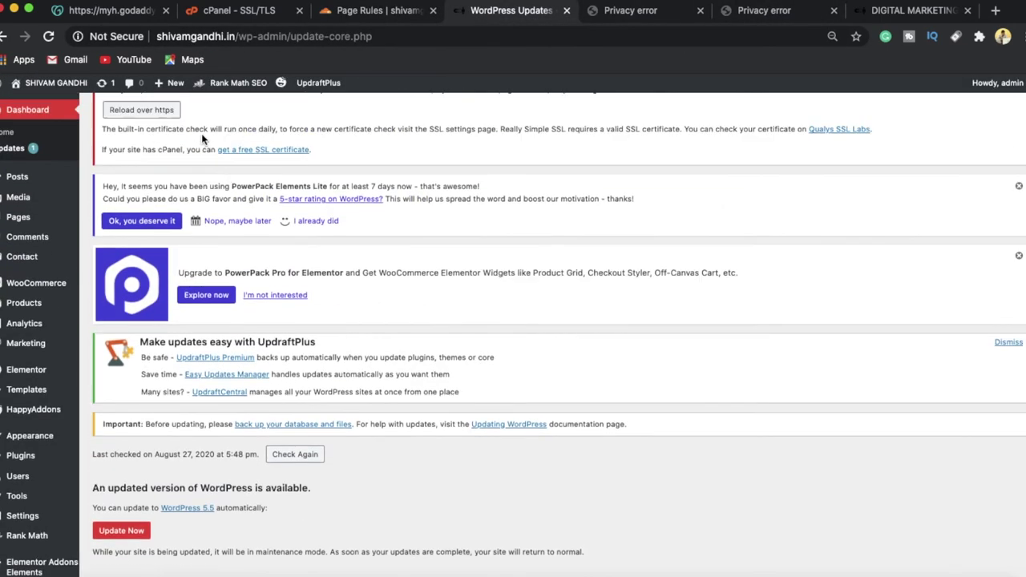
{"action": "left_click", "coordinate": [153, 178]}
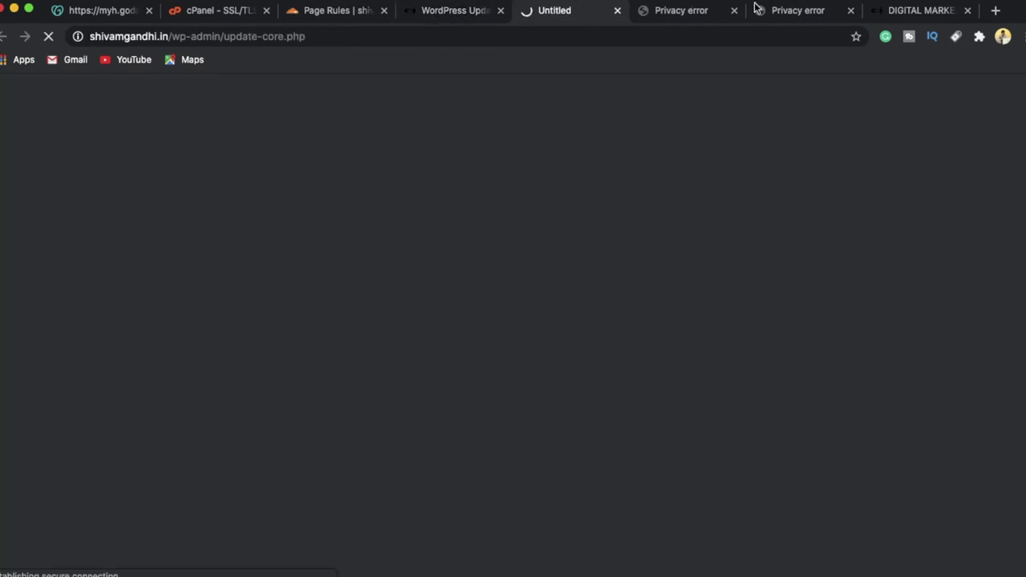
{"action": "left_click", "coordinate": [736, 10]}
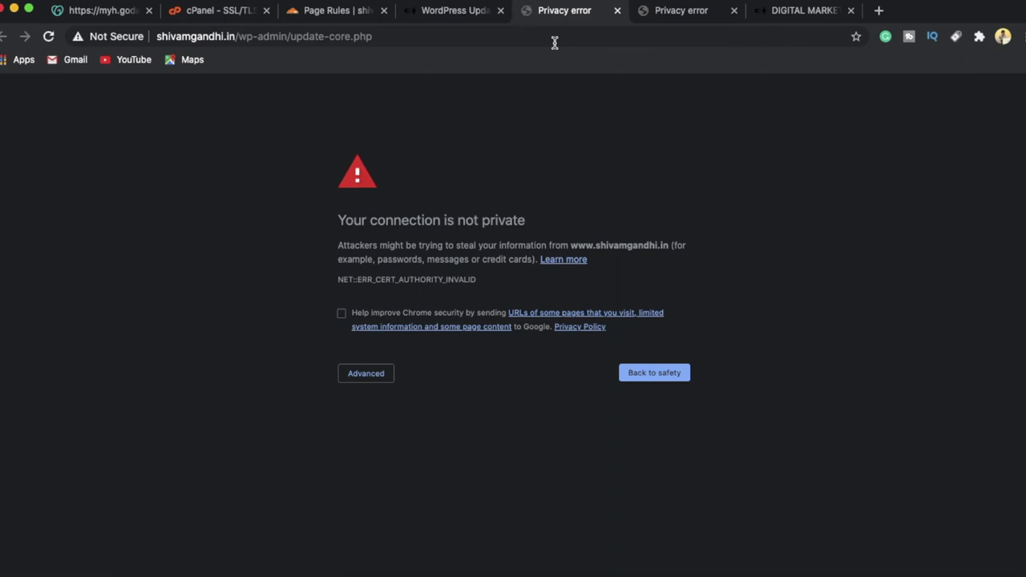
{"action": "key", "text": "super+r"}
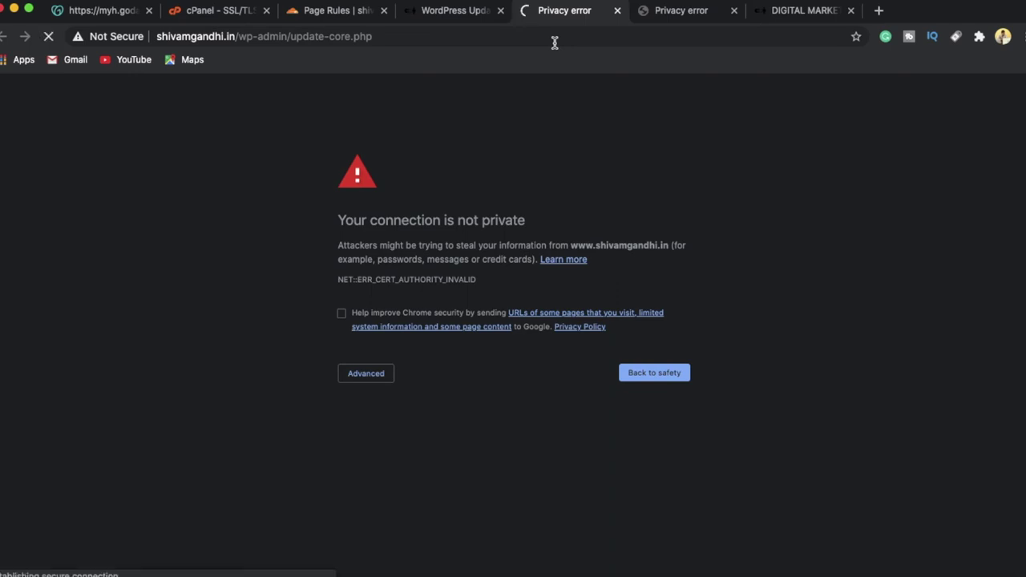
{"action": "left_click", "coordinate": [470, 11]}
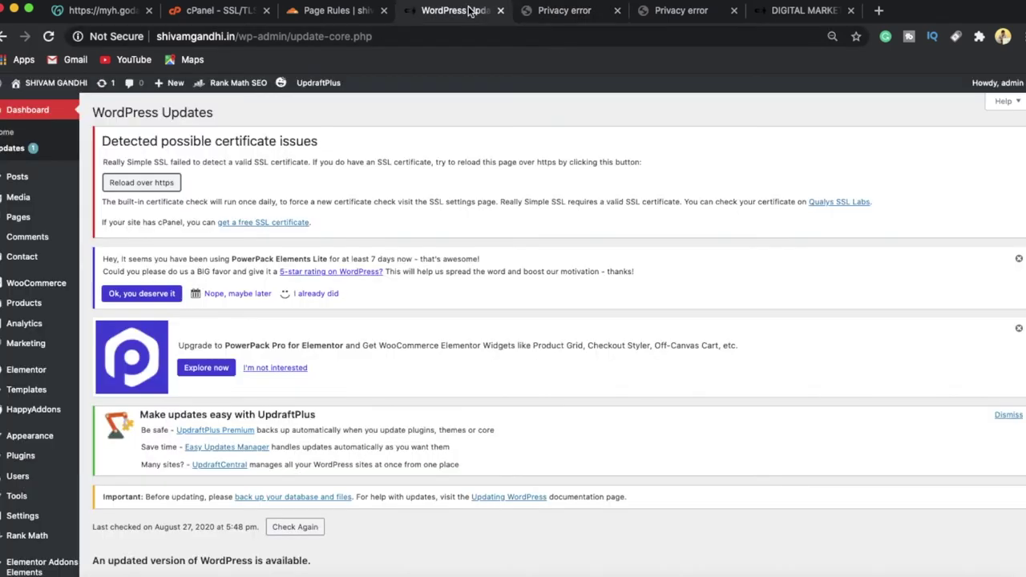
Return to Cloudflare's SSL/TLS Overview and change the encryption mode to Full
{"action": "left_click", "coordinate": [337, 10]}
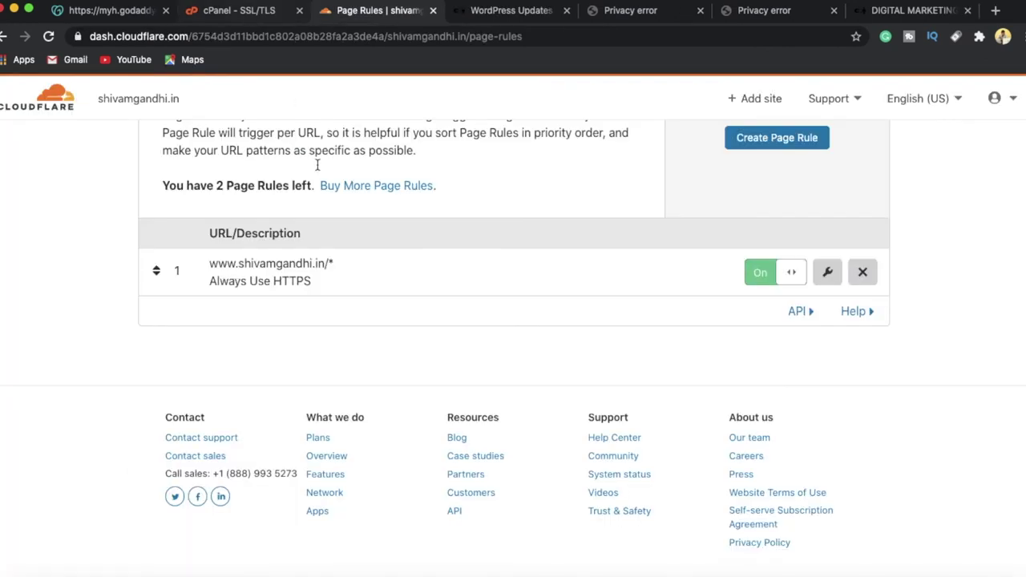
{"action": "scroll", "coordinate": [341, 220], "scroll_direction": "up", "scroll_amount": 10}
{"action": "left_click", "coordinate": [302, 160]}
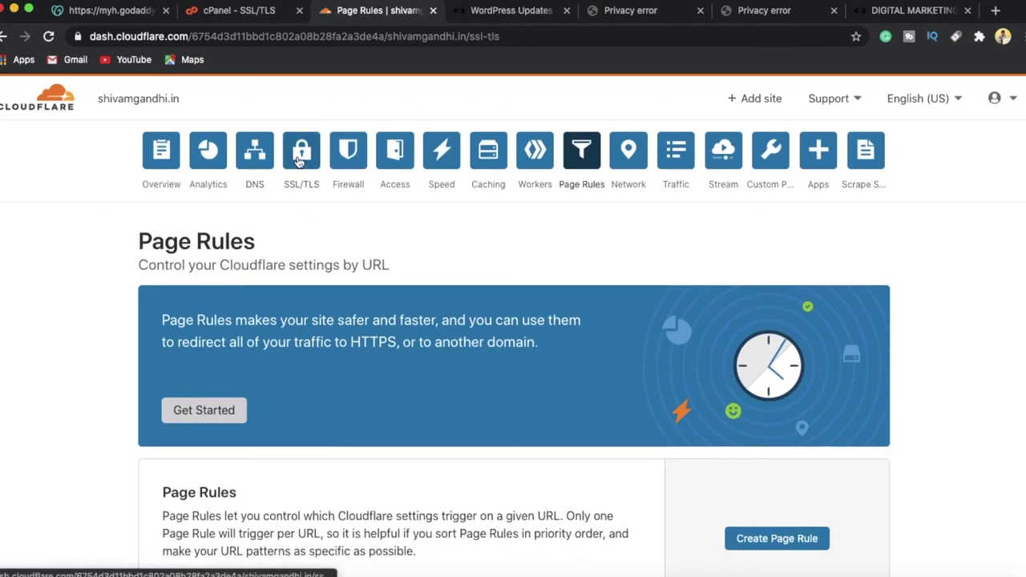
{"action": "scroll", "coordinate": [298, 495], "scroll_direction": "down", "scroll_amount": 5}
{"action": "scroll", "coordinate": [297, 494], "scroll_direction": "down", "scroll_amount": 3}
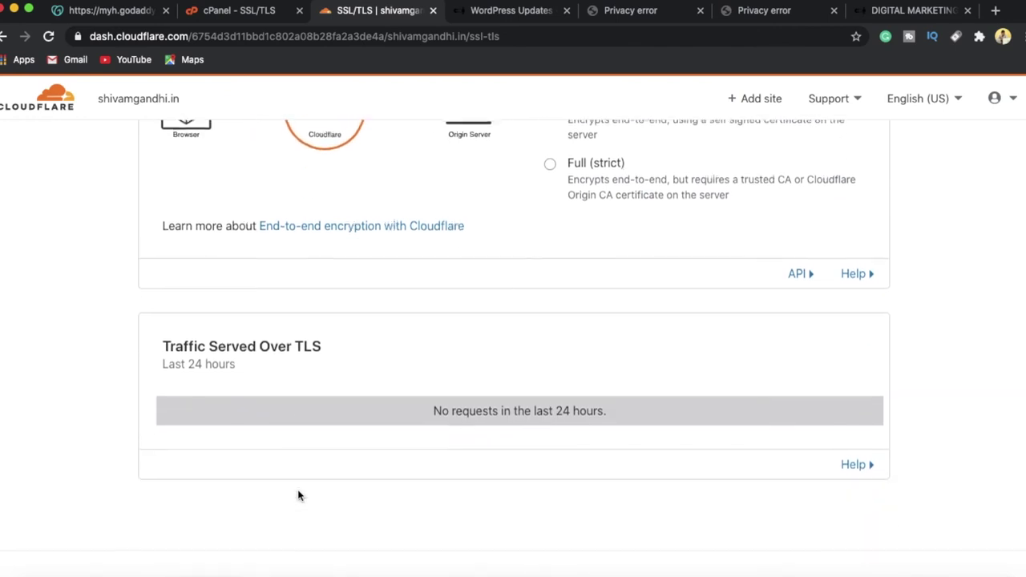
{"action": "scroll", "coordinate": [479, 284], "scroll_direction": "up", "scroll_amount": 4}
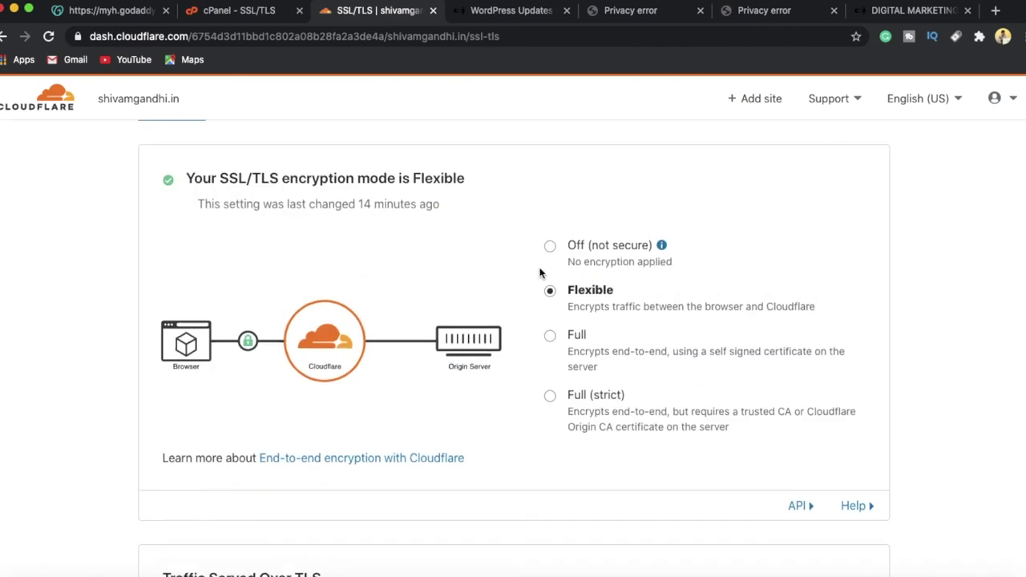
{"action": "left_click", "coordinate": [550, 336]}
{"action": "scroll", "coordinate": [551, 338], "scroll_direction": "down", "scroll_amount": 5}
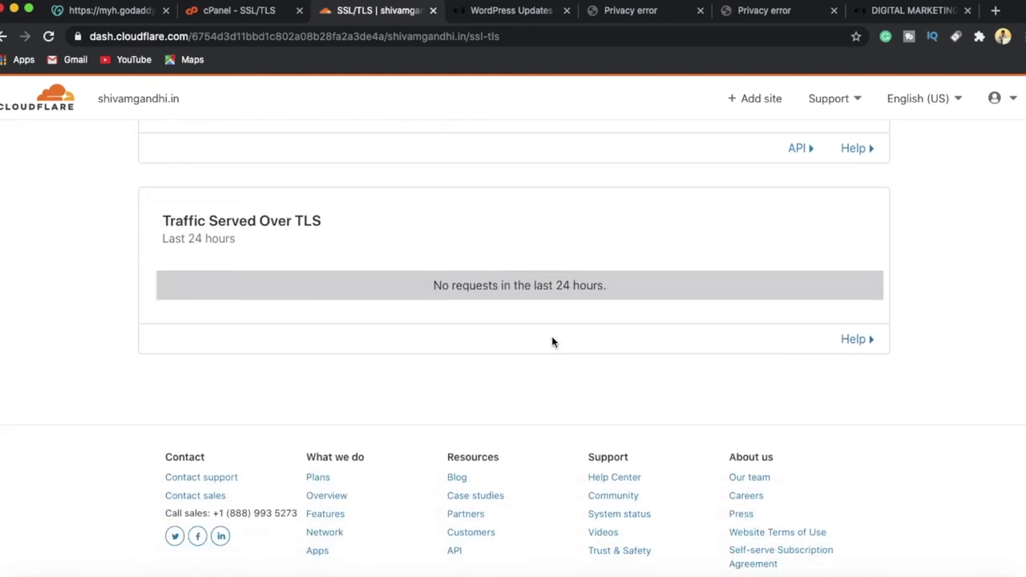
{"action": "scroll", "coordinate": [552, 343], "scroll_direction": "up", "scroll_amount": 3}
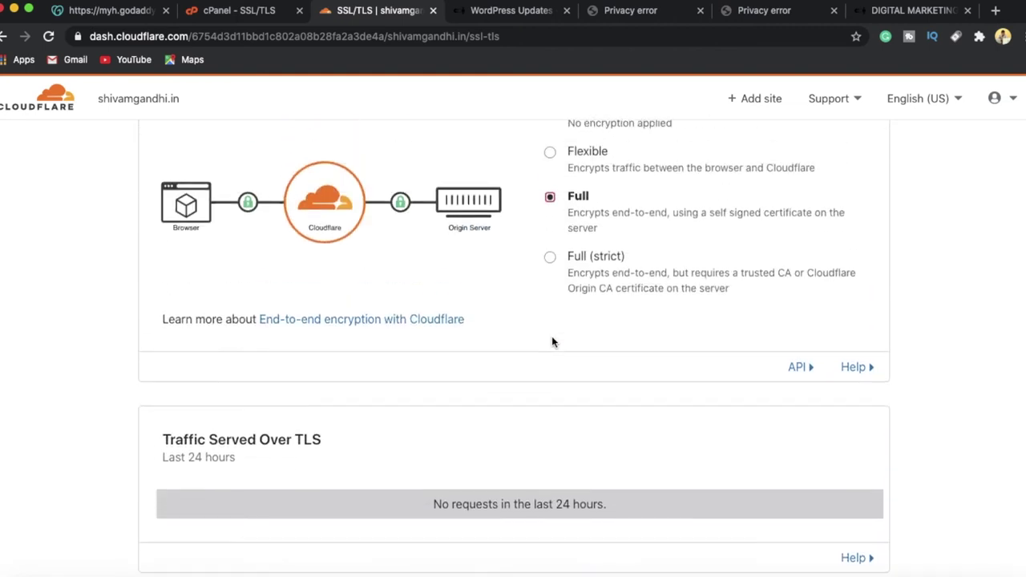
{"action": "scroll", "coordinate": [463, 221], "scroll_direction": "up", "scroll_amount": 4}
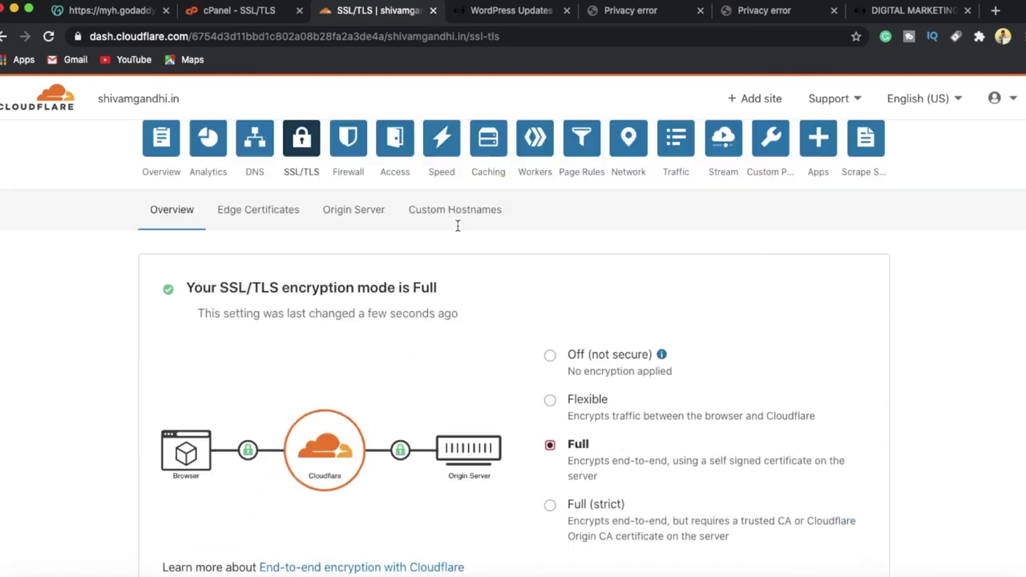
Open Cloudflare's DNS management for the site and review the DNS records and their proxy status
{"action": "left_click", "coordinate": [255, 170]}
{"action": "scroll", "coordinate": [248, 389], "scroll_direction": "down", "scroll_amount": 2}
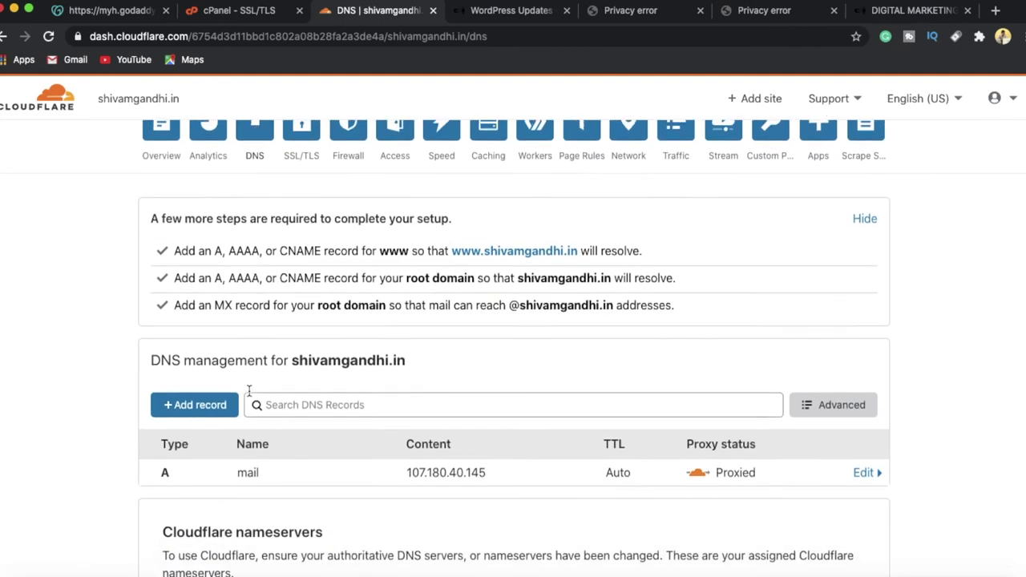
{"action": "scroll", "coordinate": [250, 397], "scroll_direction": "up", "scroll_amount": 2}
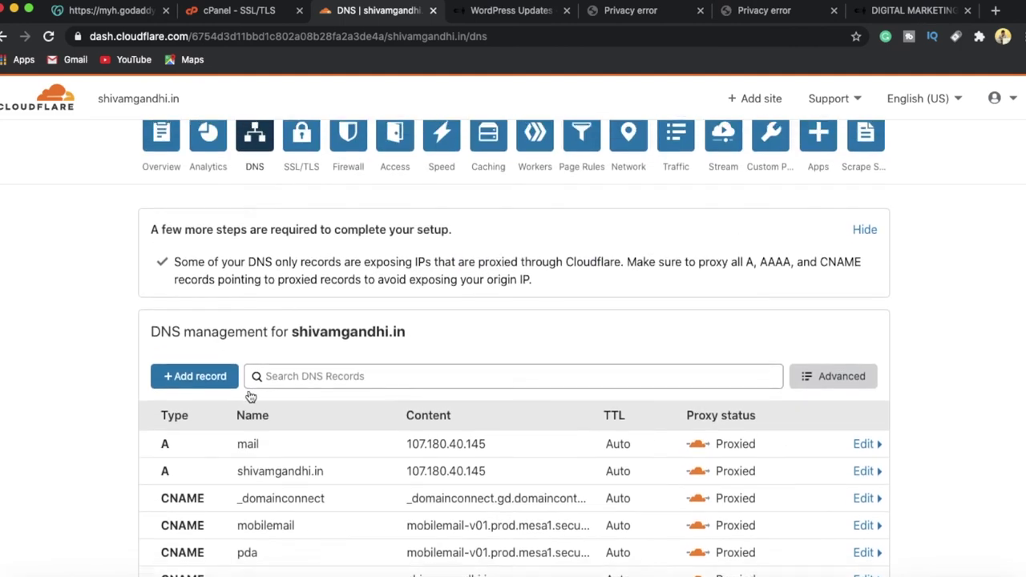
{"action": "scroll", "coordinate": [248, 392], "scroll_direction": "down", "scroll_amount": 3}
{"action": "scroll", "coordinate": [248, 391], "scroll_direction": "down", "scroll_amount": 2}
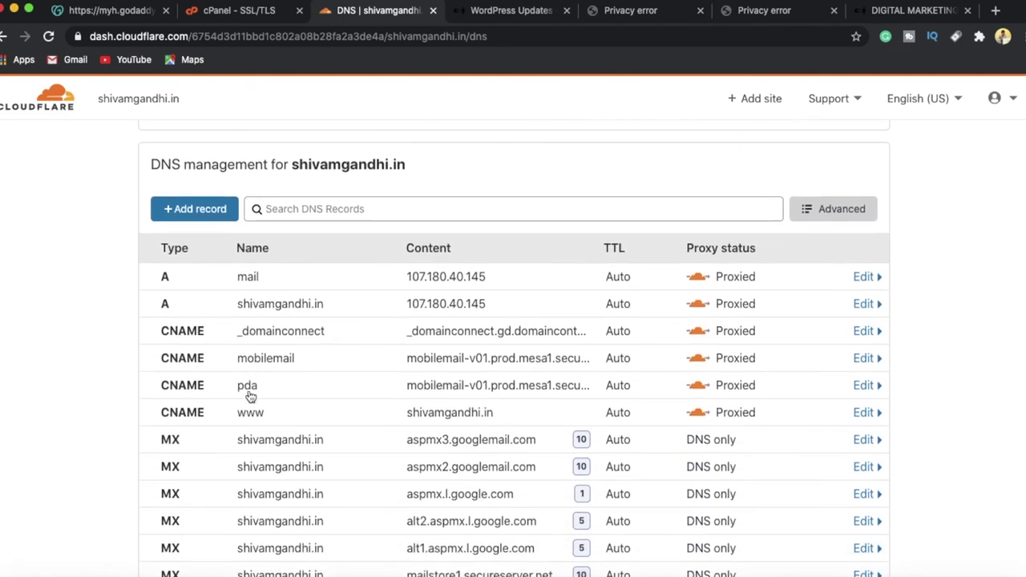
{"action": "scroll", "coordinate": [248, 392], "scroll_direction": "up", "scroll_amount": 5}
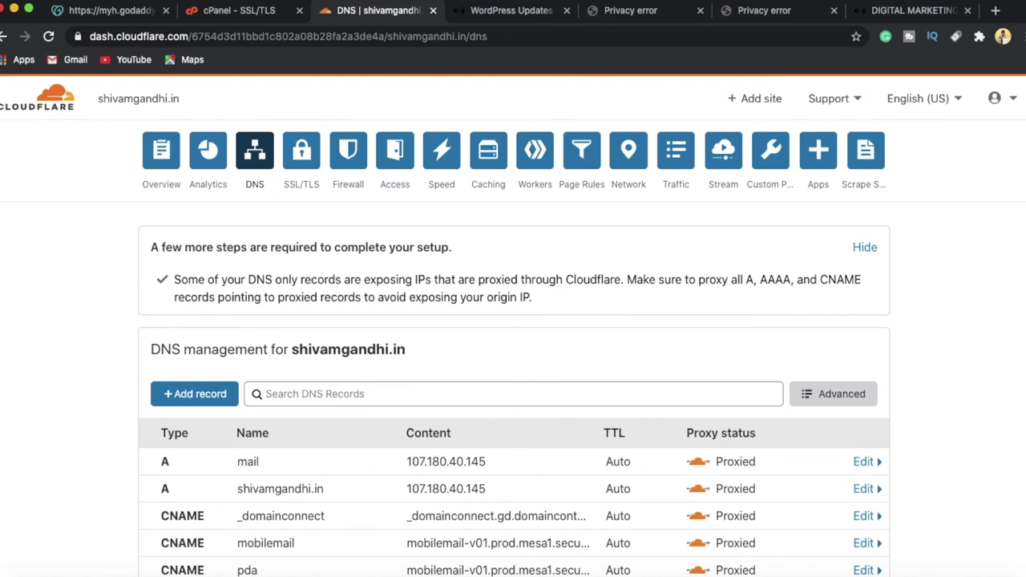
Search Google for "ssl checker" in a new tab and open the SSL Shopper SSL Checker
{"action": "left_click", "coordinate": [996, 10]}
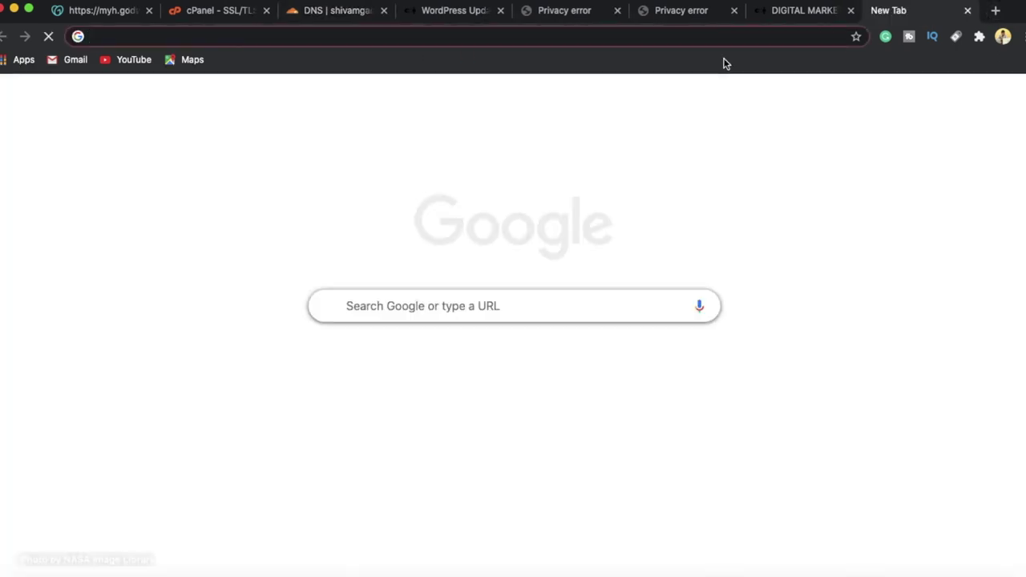
{"action": "type", "text": "ssl ch"}
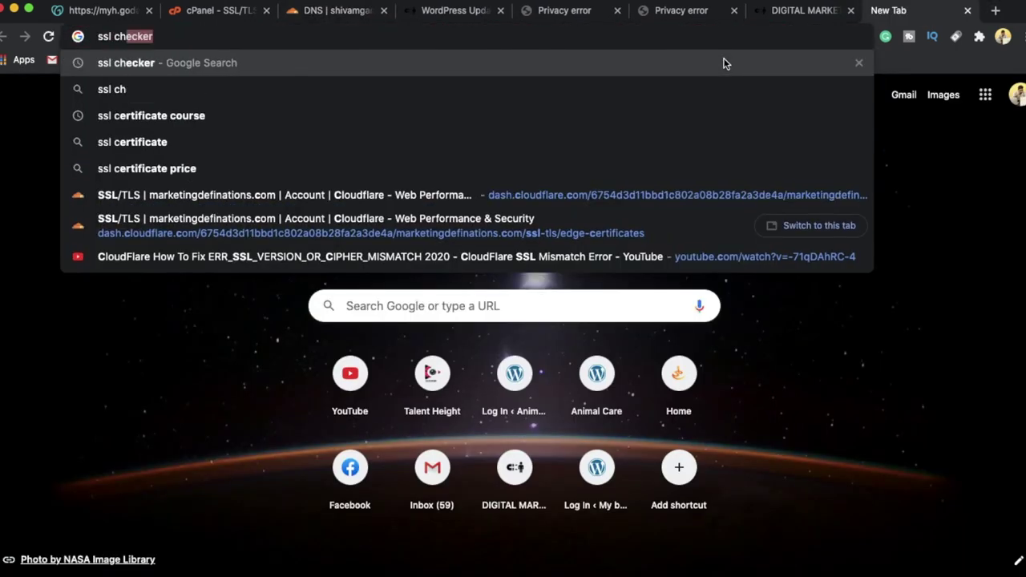
{"action": "key", "text": "Return"}
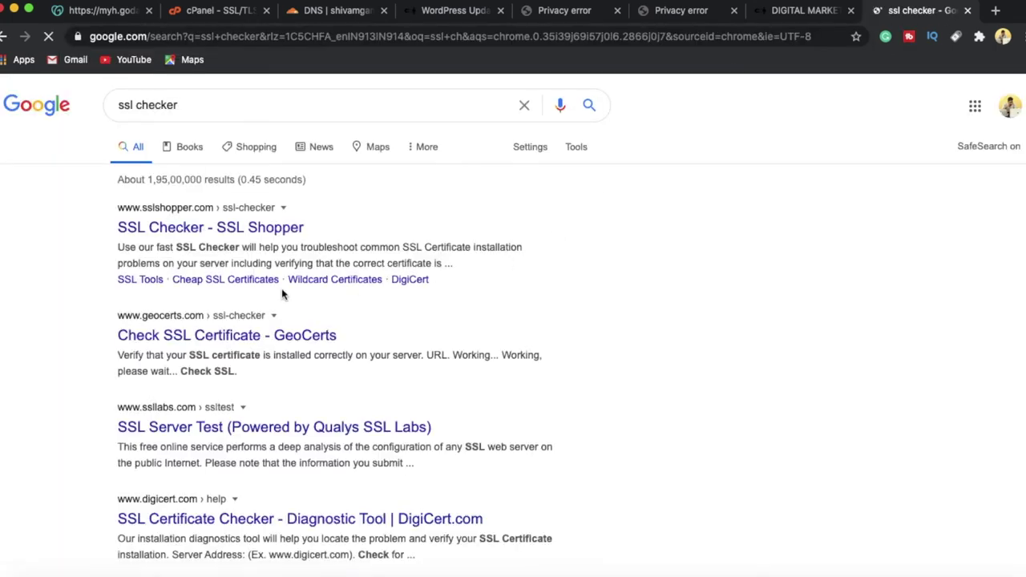
{"action": "left_click", "coordinate": [230, 232]}
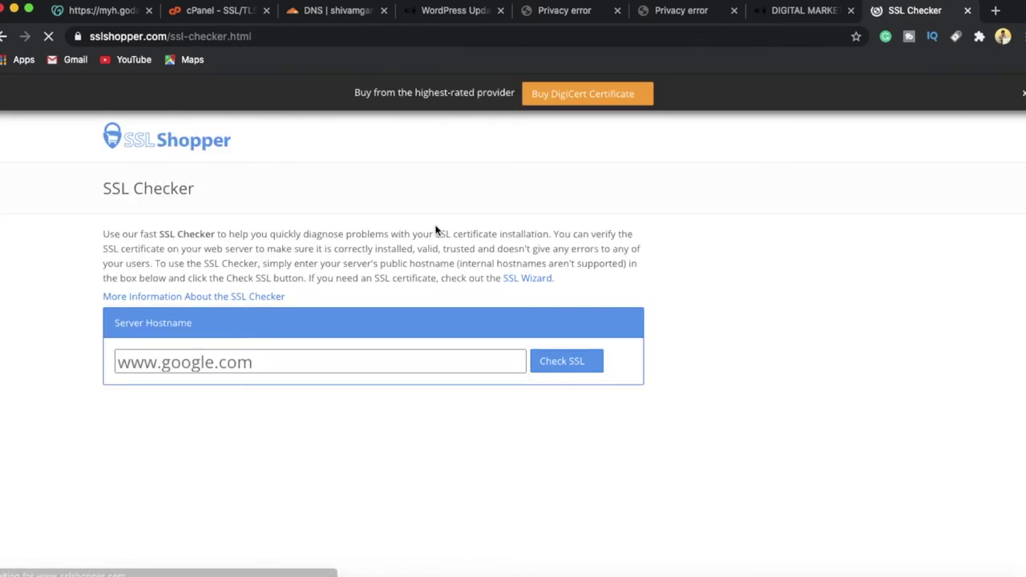
Enter the site's www domain as the server hostname and run the SSL check
{"action": "left_click", "coordinate": [360, 354]}
{"action": "type", "text": "gww"}
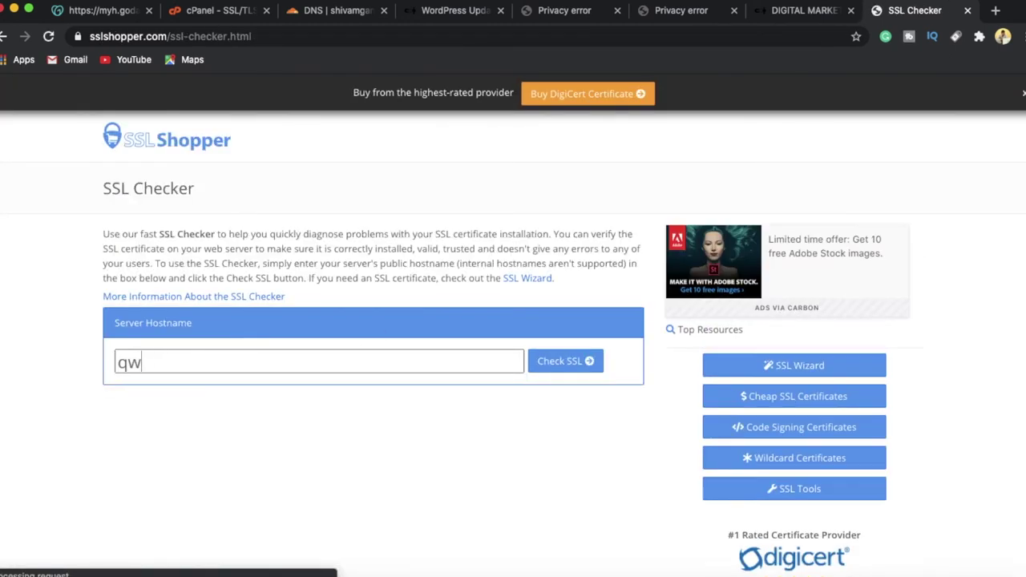
{"action": "key", "text": "BackSpace"}
{"action": "key", "text": "BackSpace"}
{"action": "key", "text": "BackSpace"}
{"action": "type", "text": "www"}
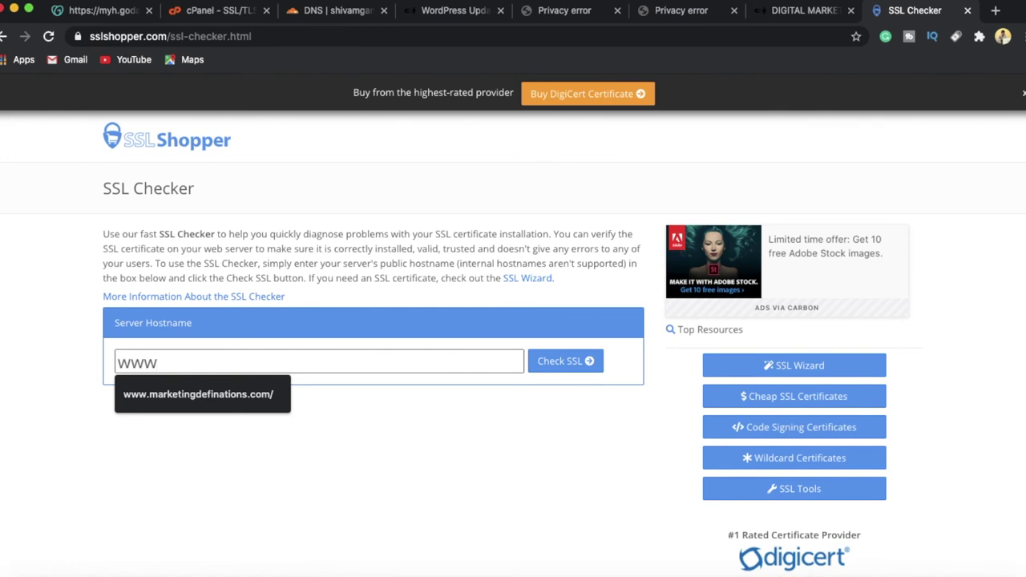
{"action": "type", "text": ".shivamgandhi.in"}
{"action": "left_click", "coordinate": [592, 365]}
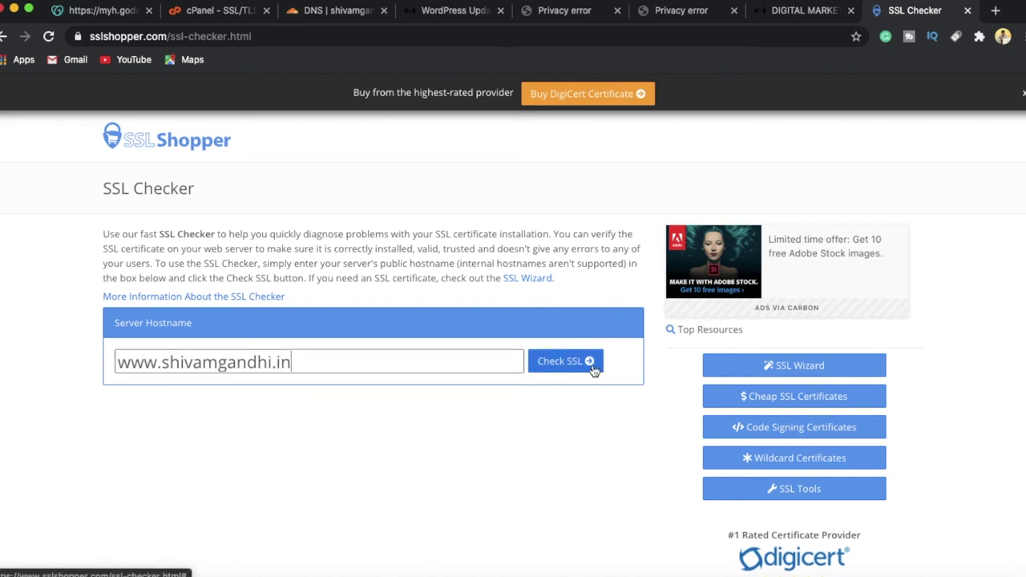